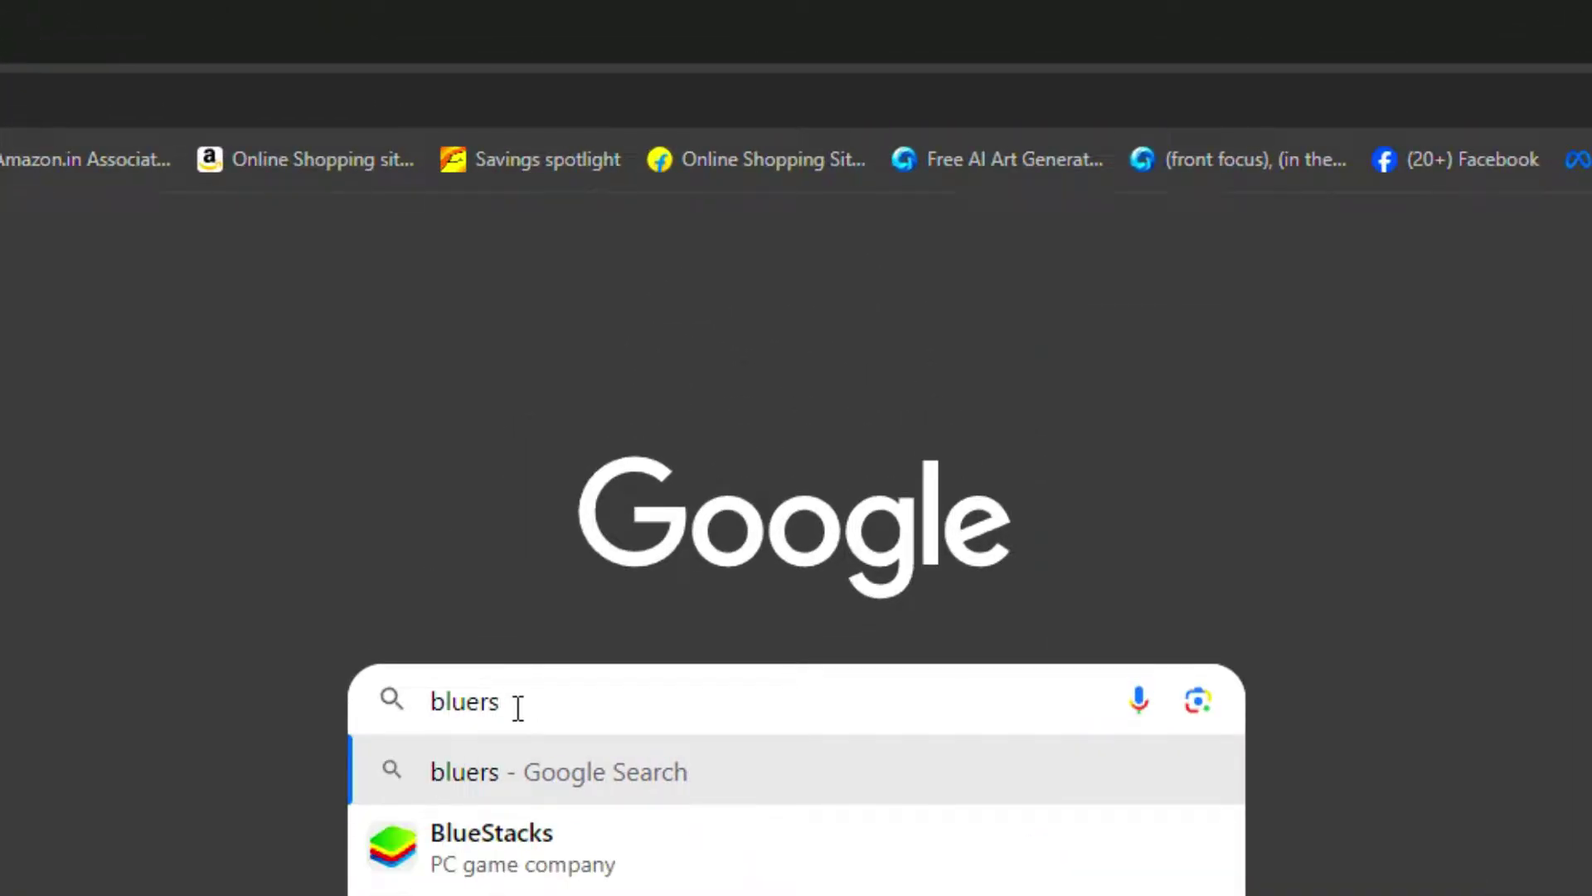
Step: Search Google for BlueStacks, open the official bluestacks.com site and go to its page listing all versions
click(477, 846)
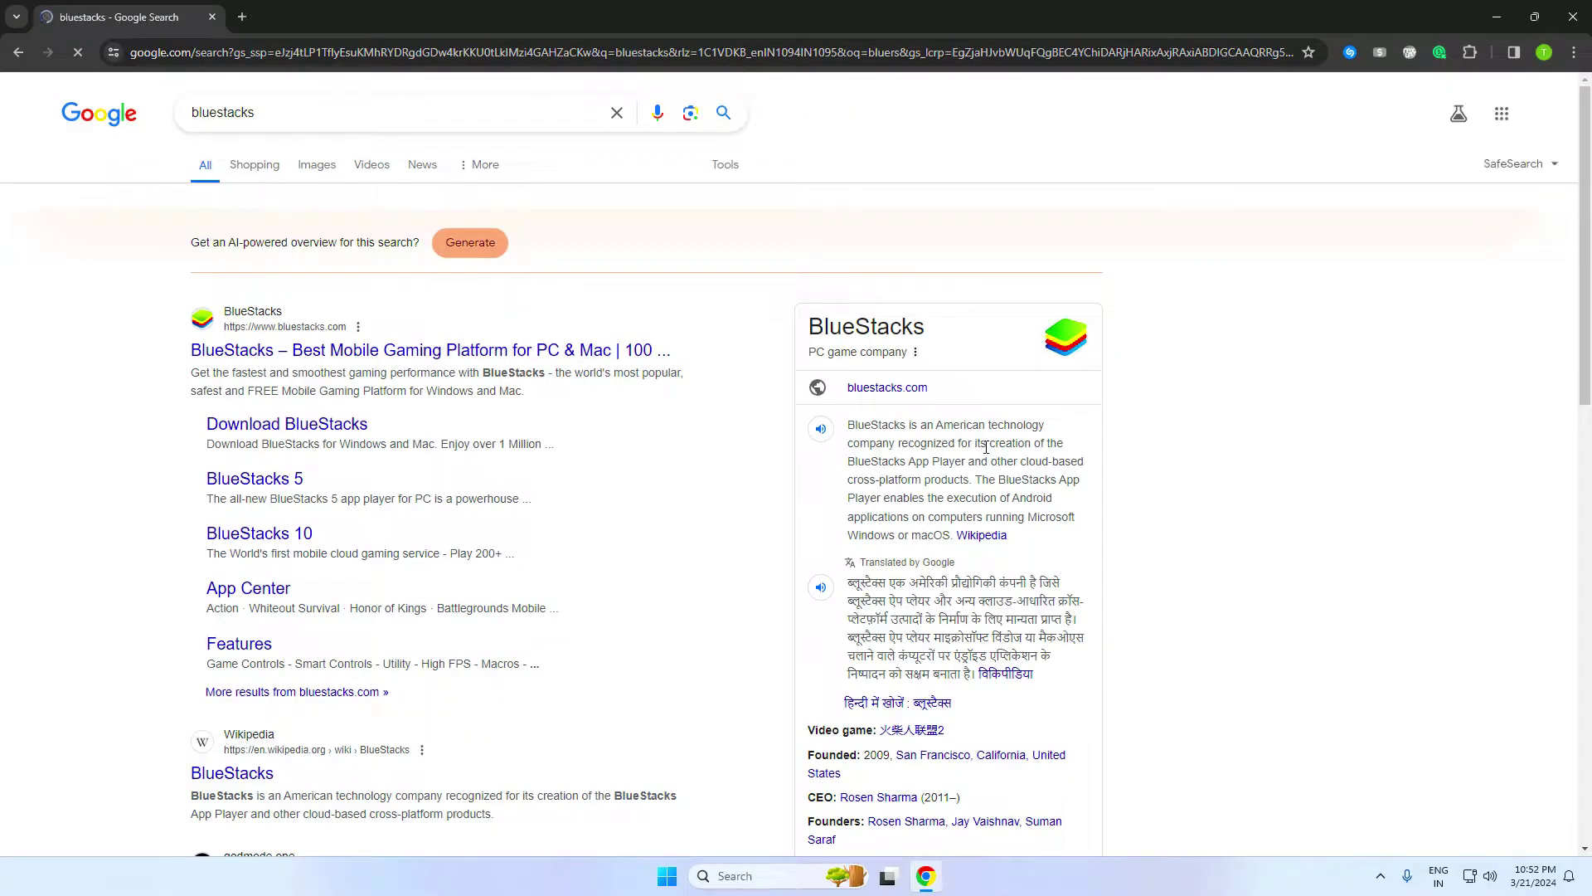
click(403, 355)
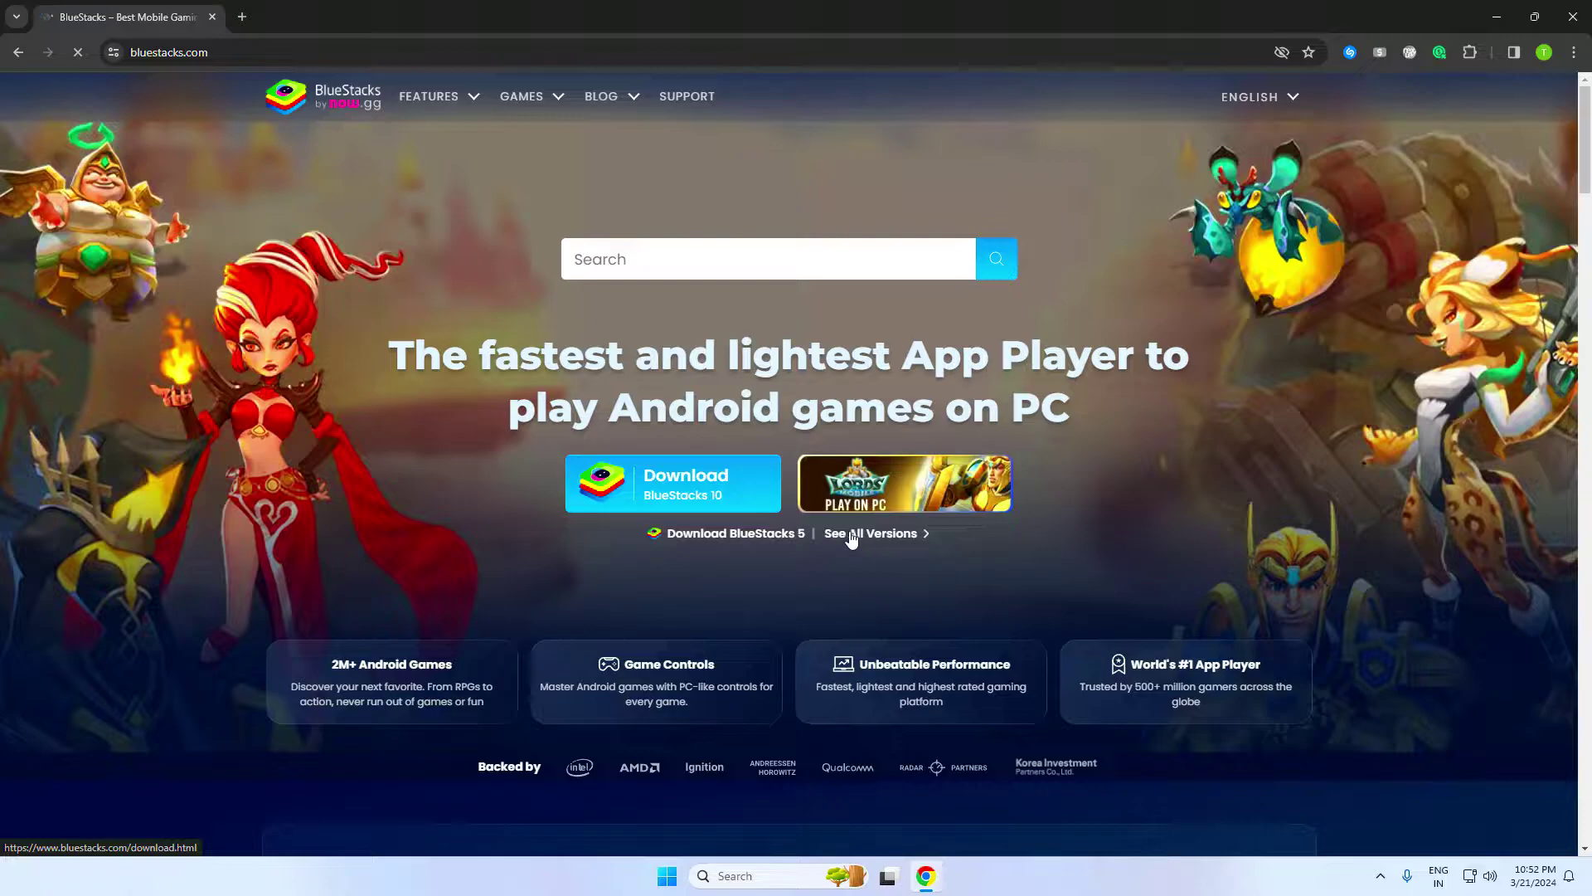
click(893, 535)
scroll(890, 531, down, 3)
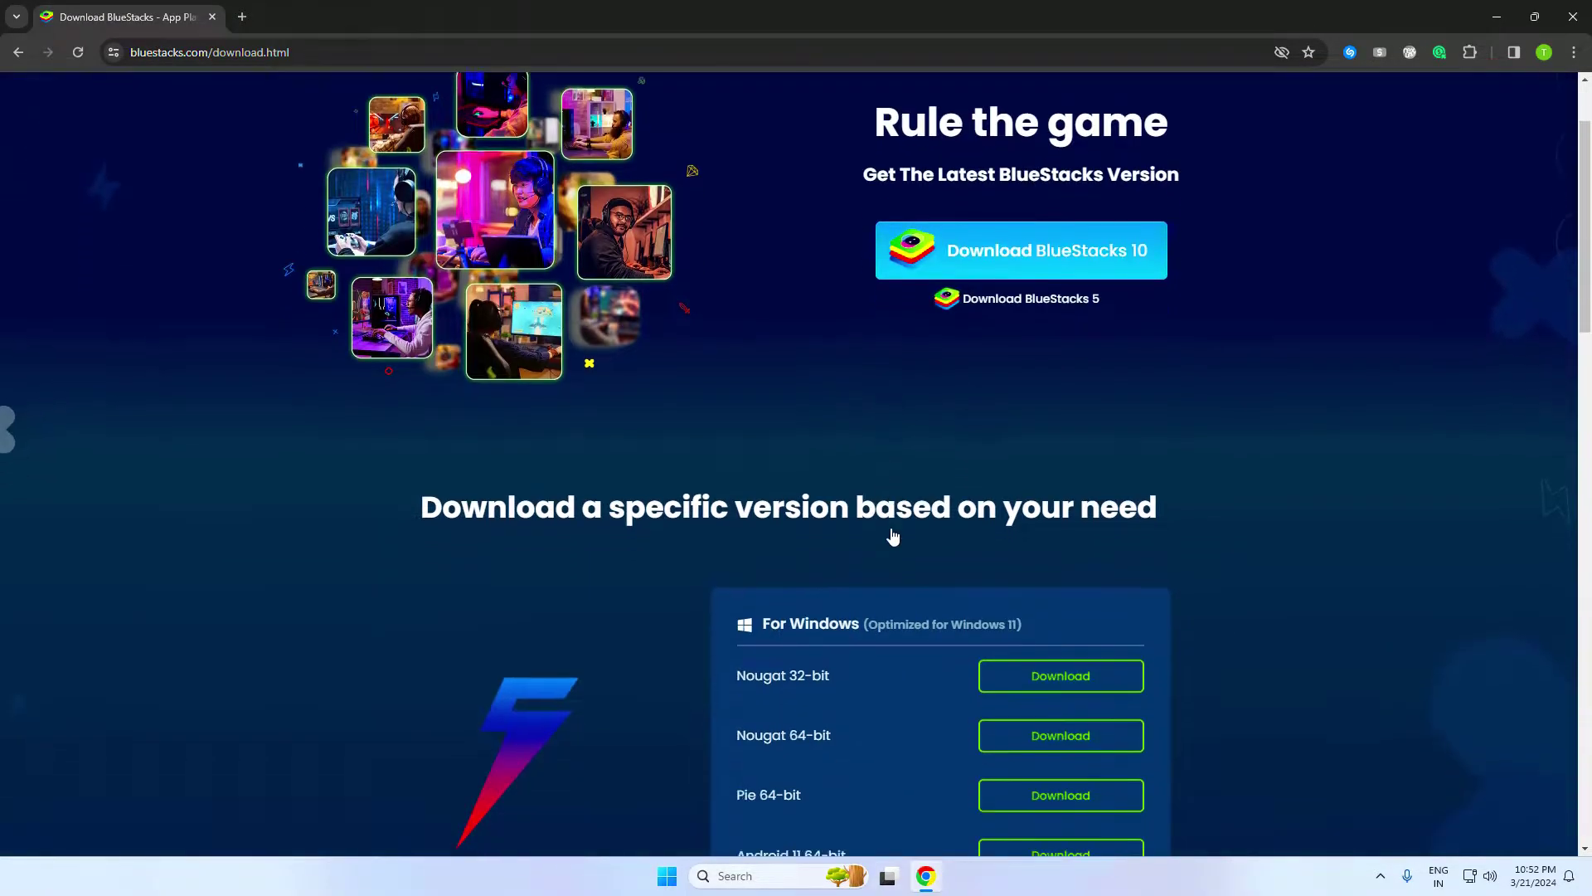
Step: Review the Windows and macOS downloads offered for BlueStacks 5 and BlueStacks 4
drag(779, 506, 1091, 514)
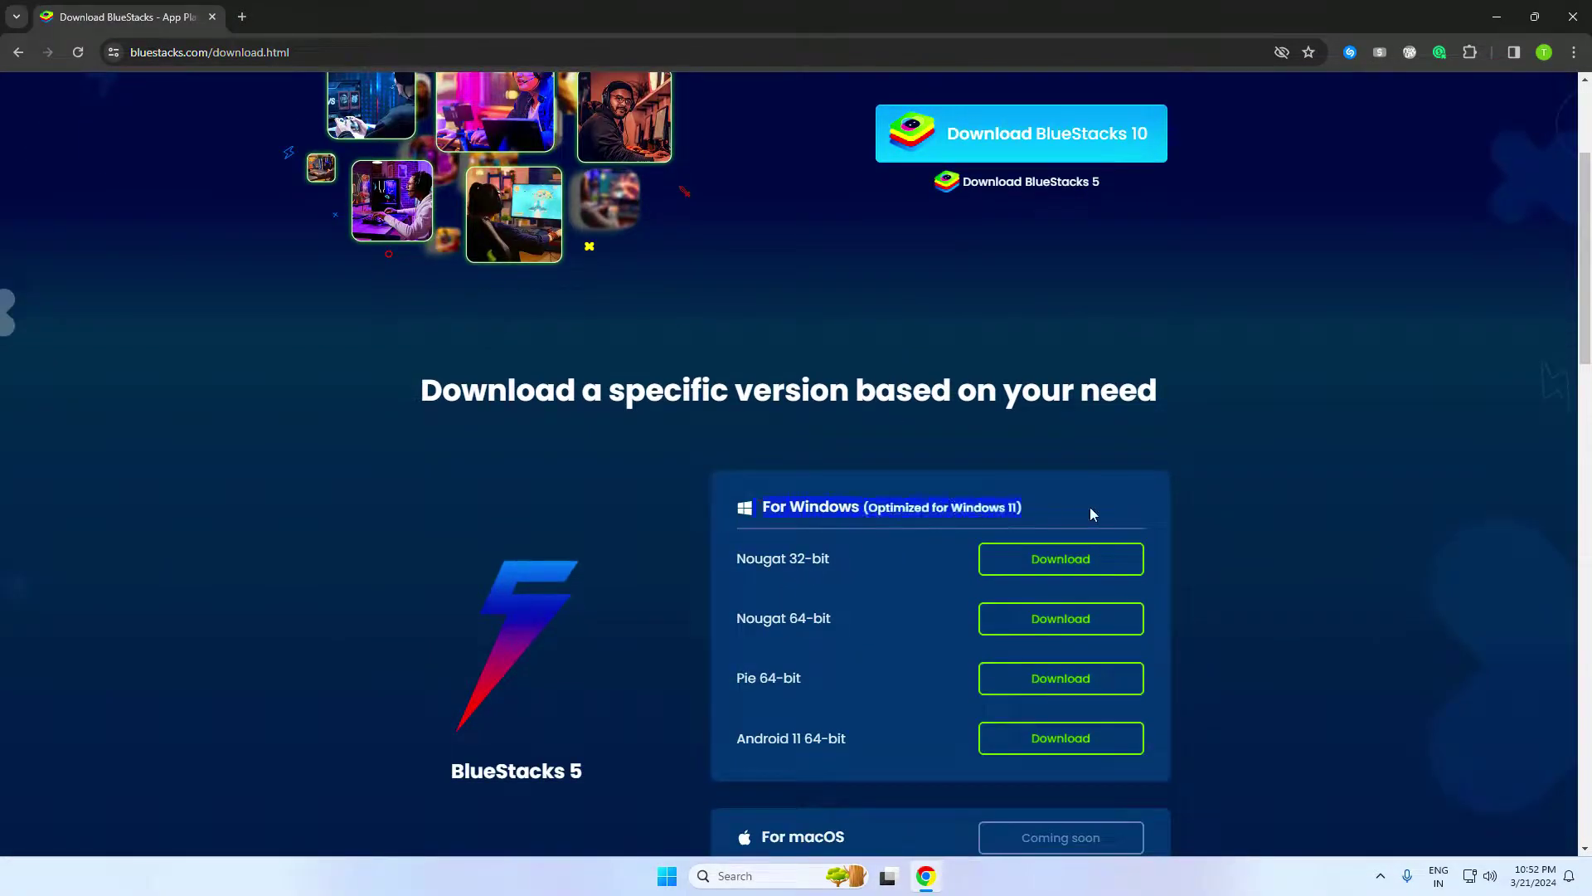
click(1143, 495)
scroll(1143, 498, down, 2)
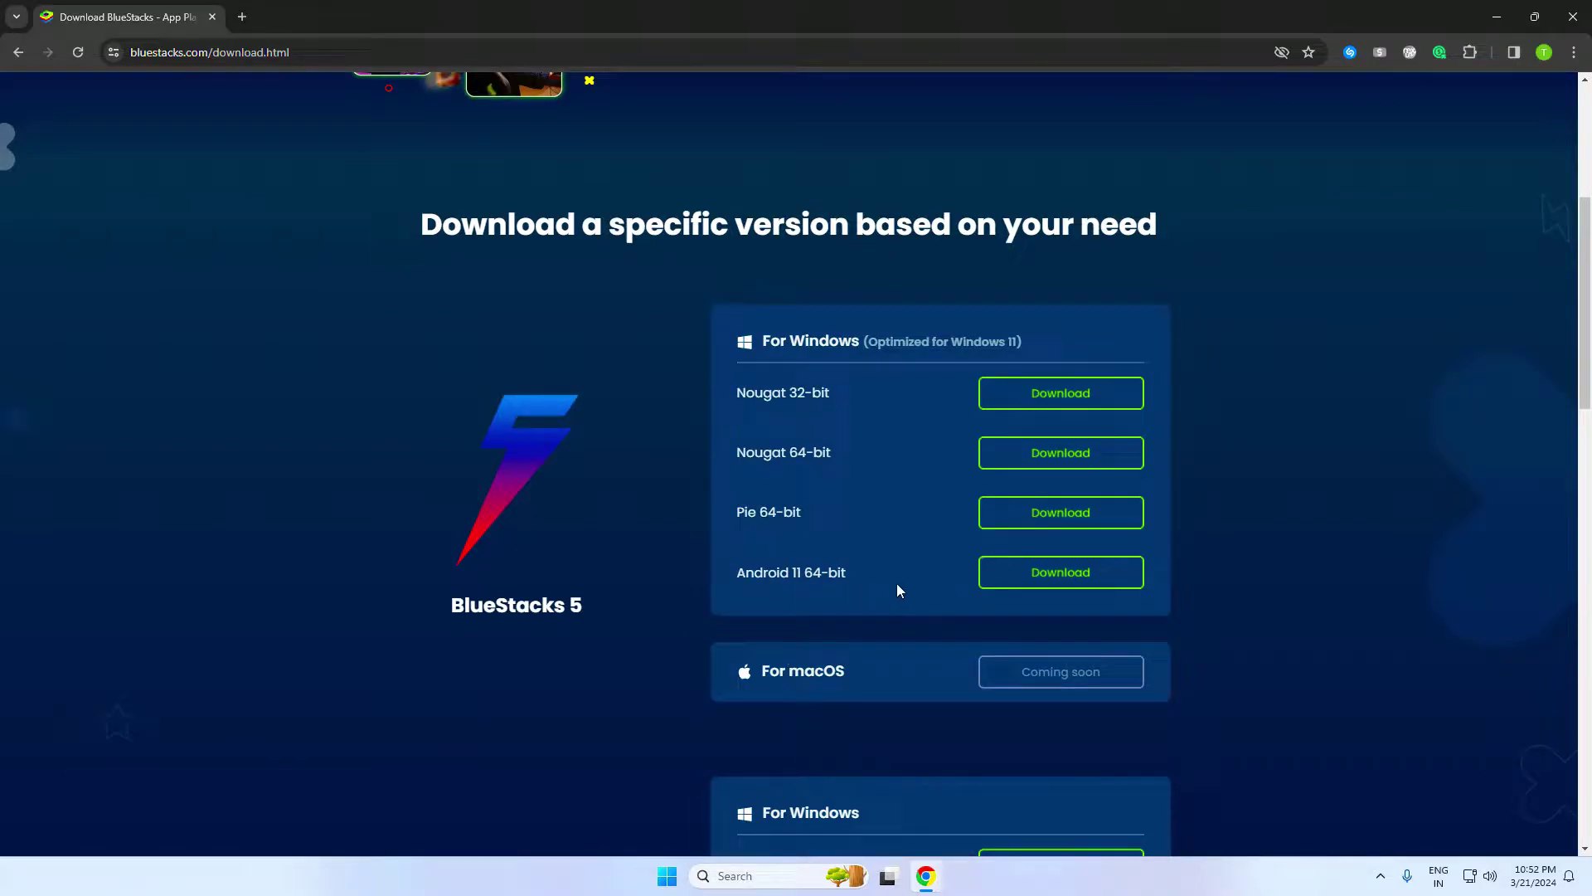
drag(733, 581, 618, 582)
drag(763, 341, 877, 341)
scroll(832, 509, down, 3)
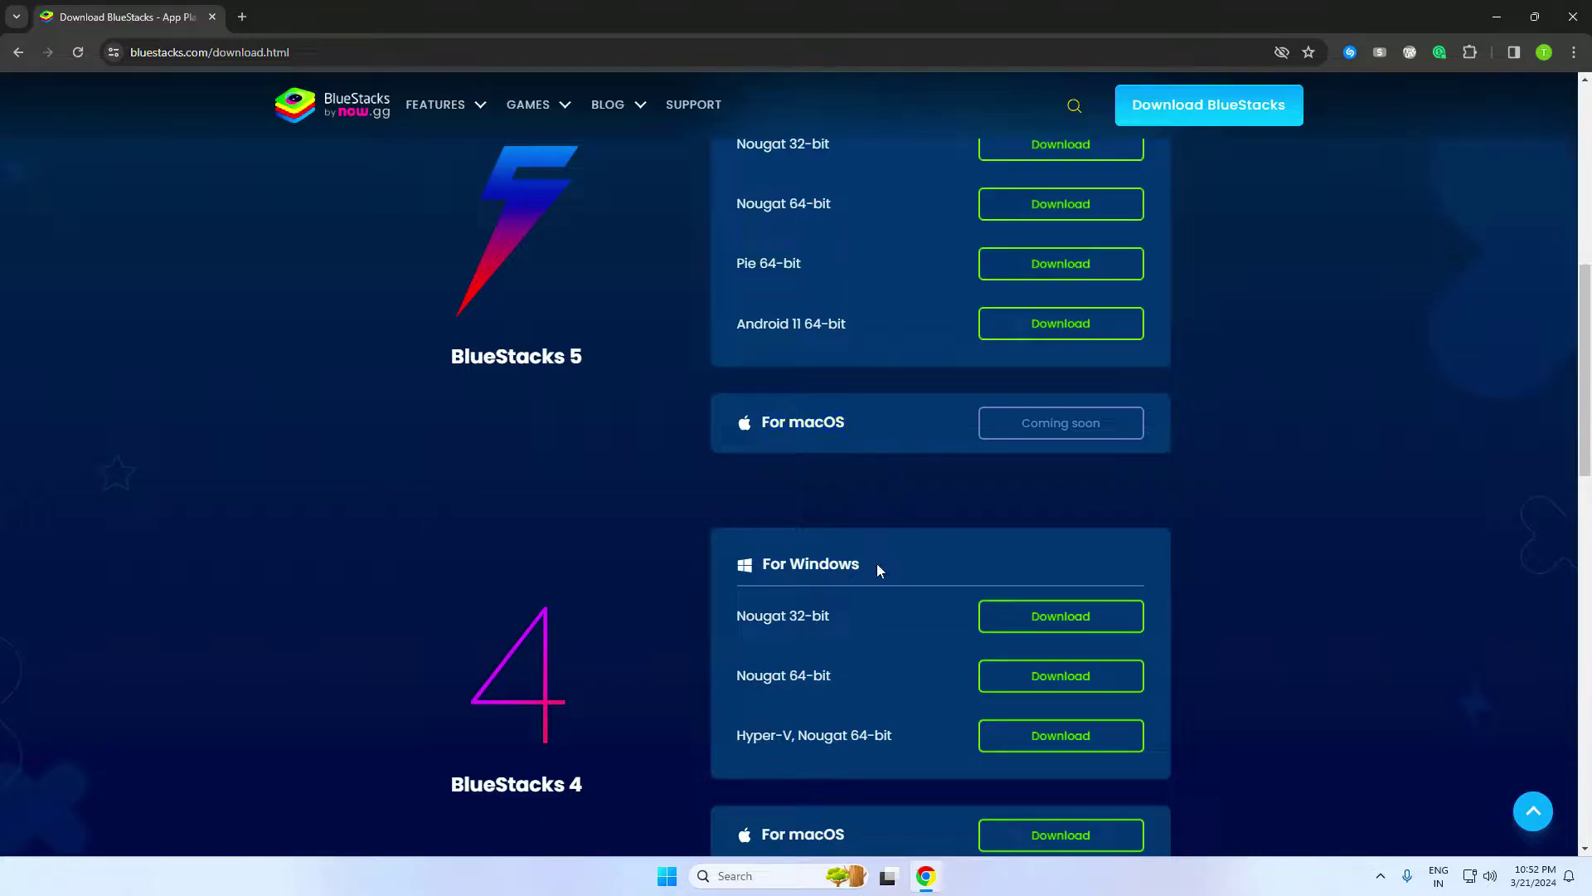
scroll(1522, 548, down, 4)
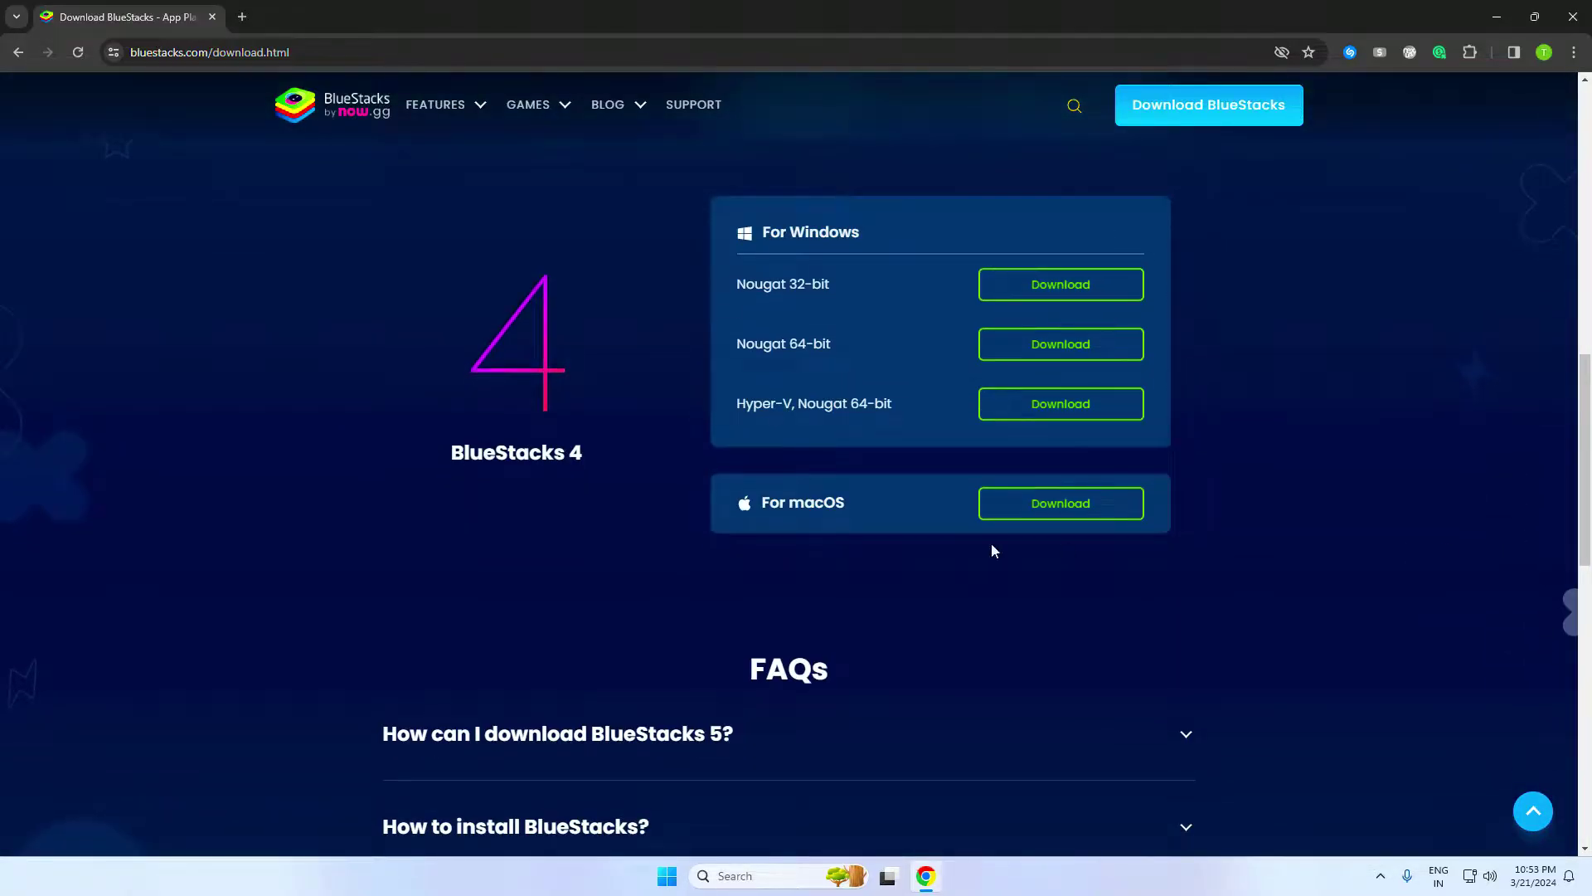
scroll(884, 507, up, 10)
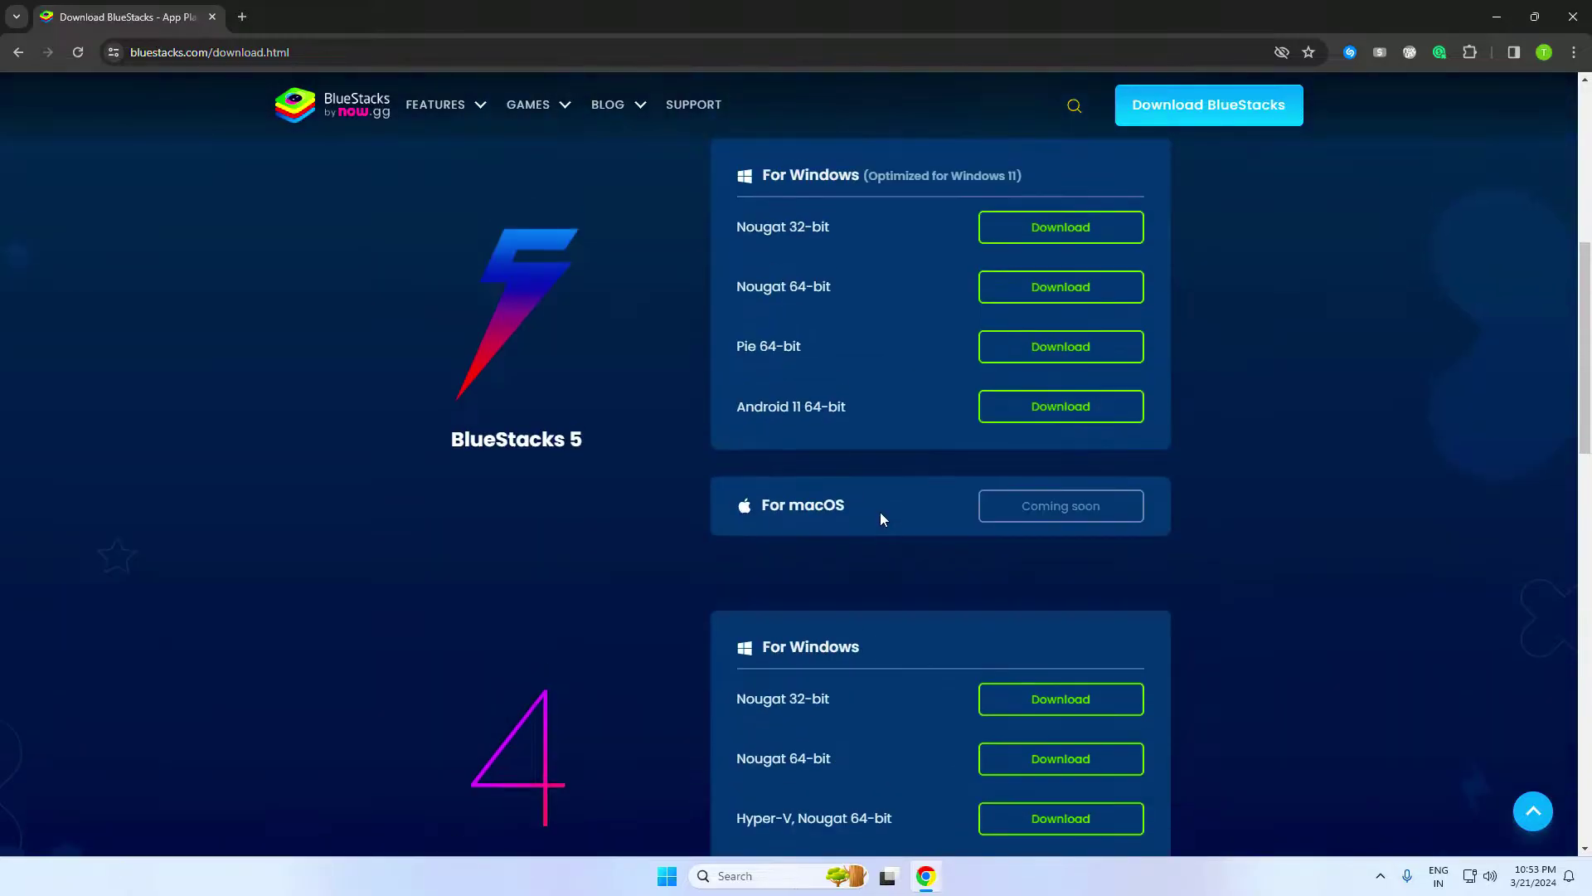
scroll(1480, 531, down, 1)
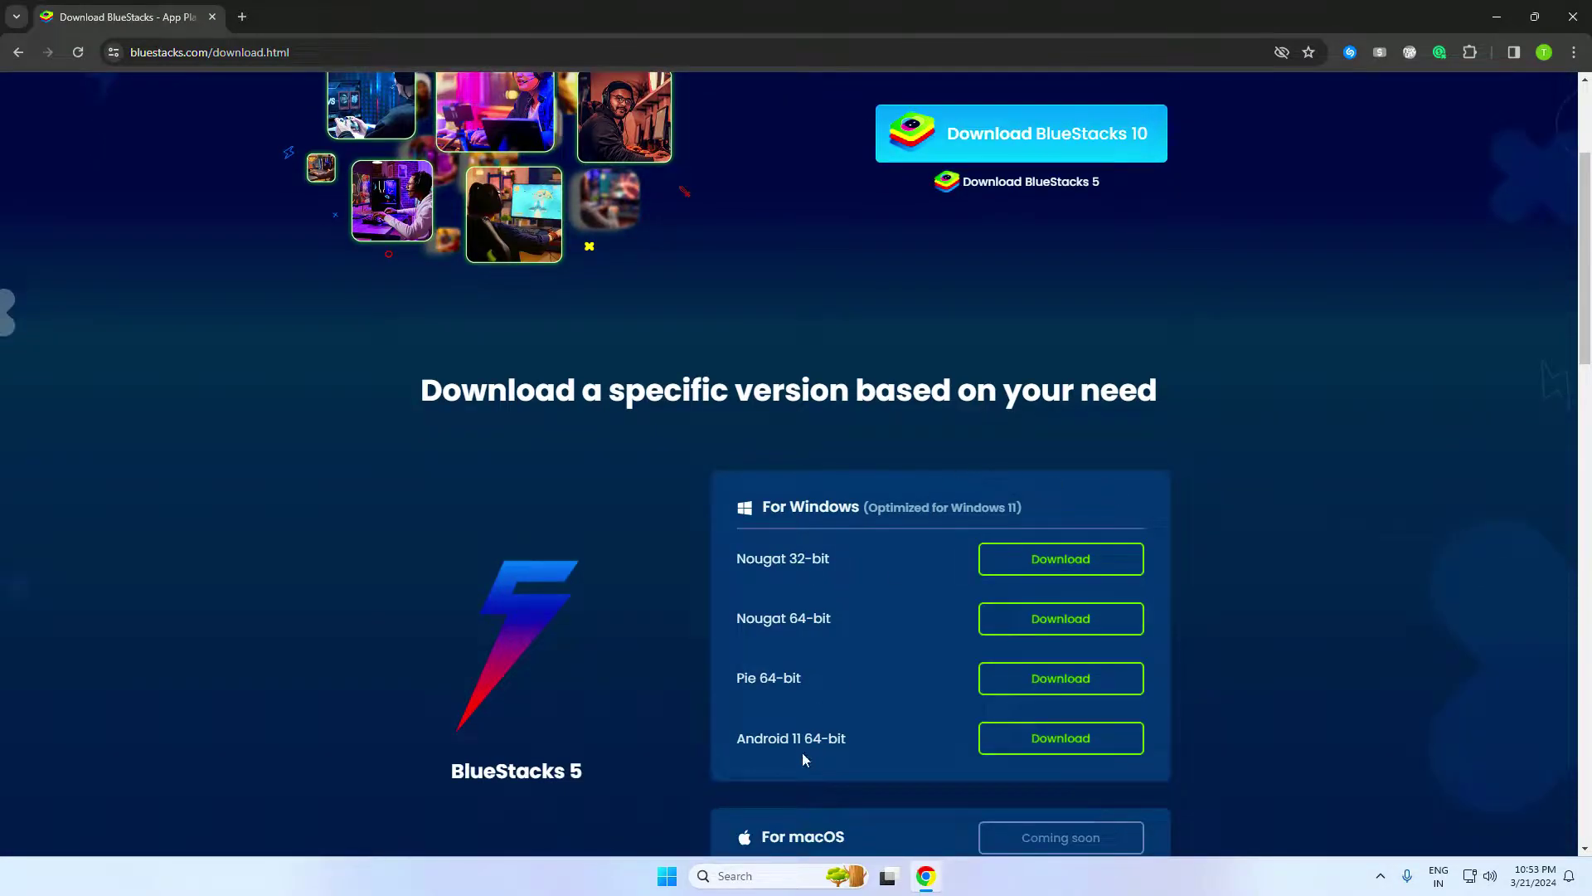
Step: Download the BlueStacks 5 Android 11 64-bit installer for Windows
drag(738, 746, 907, 748)
click(1419, 733)
drag(808, 740, 907, 739)
click(1057, 738)
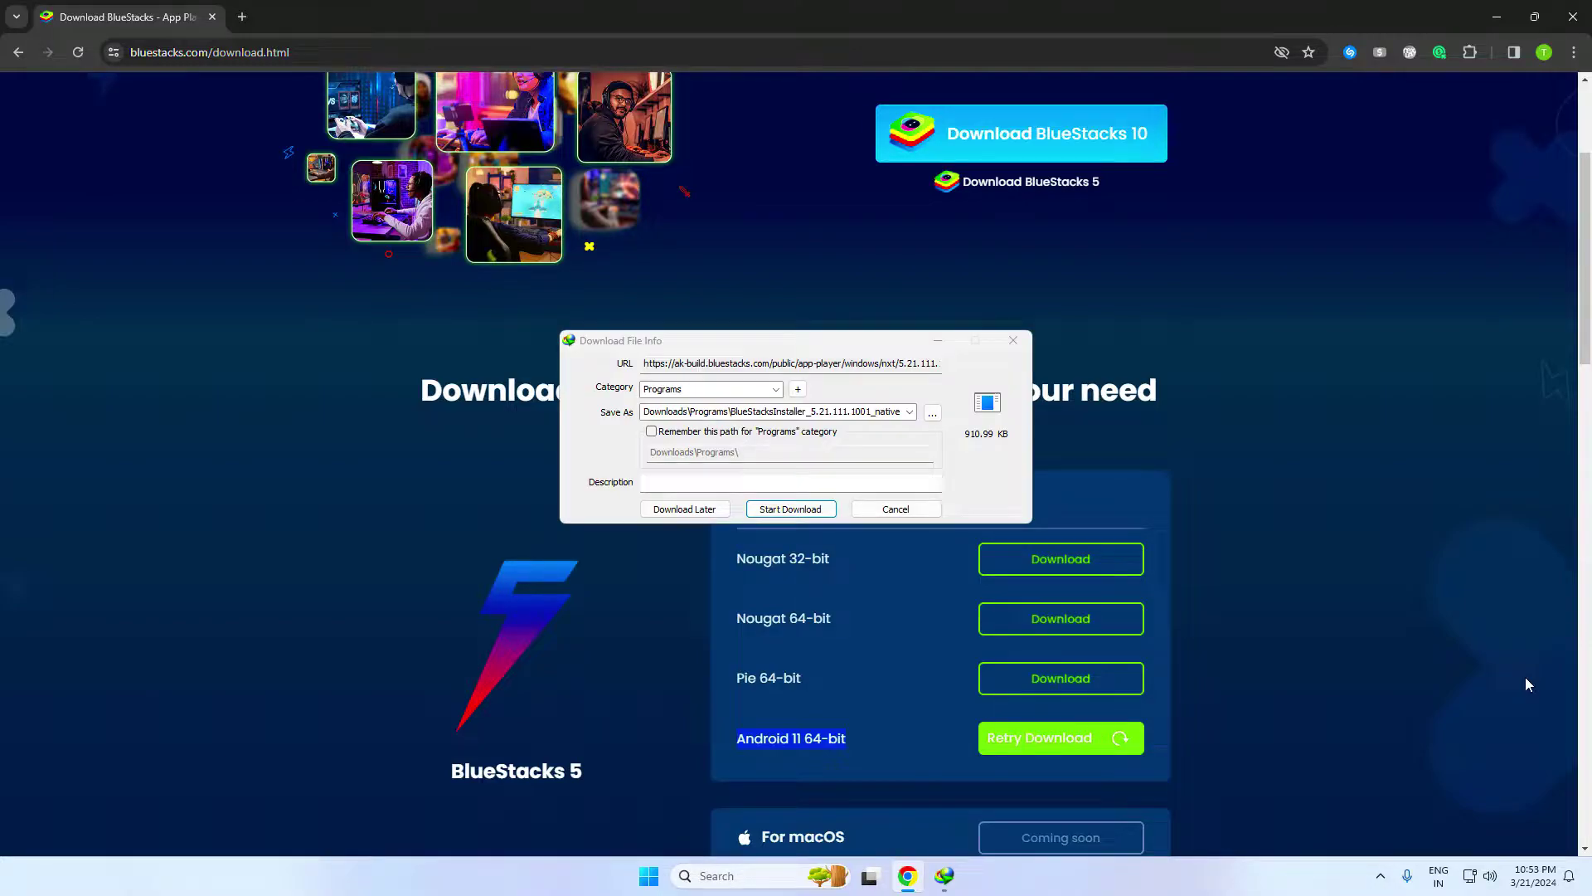
click(764, 513)
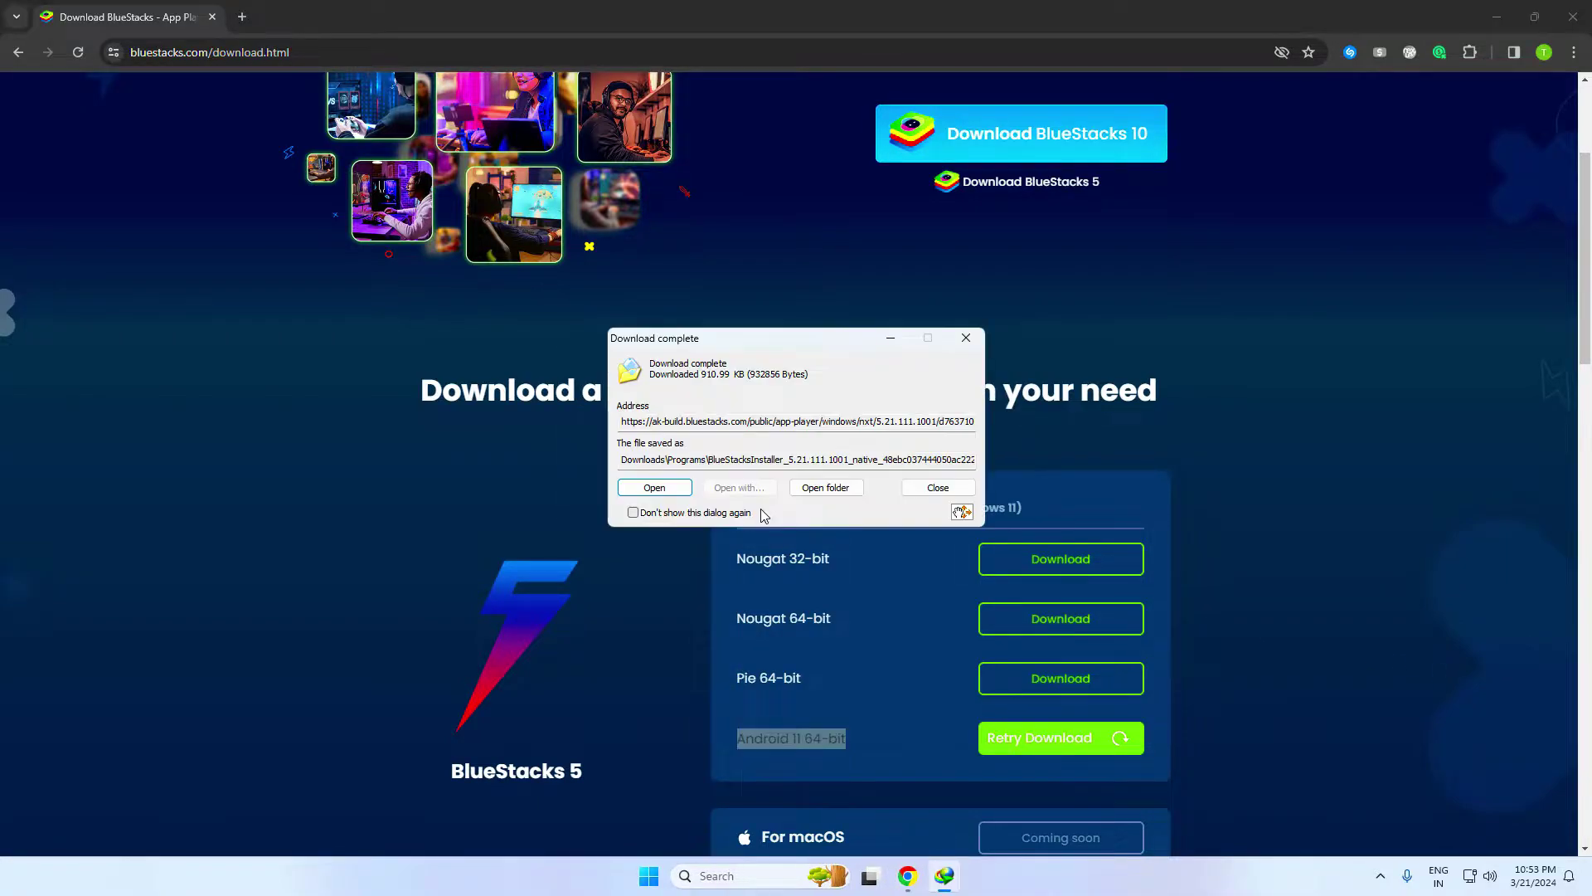
Step: Run the downloaded installer with permission to make changes, update BlueStacks, accept the terms and continue creating the Android 11 64-bit instance
click(654, 489)
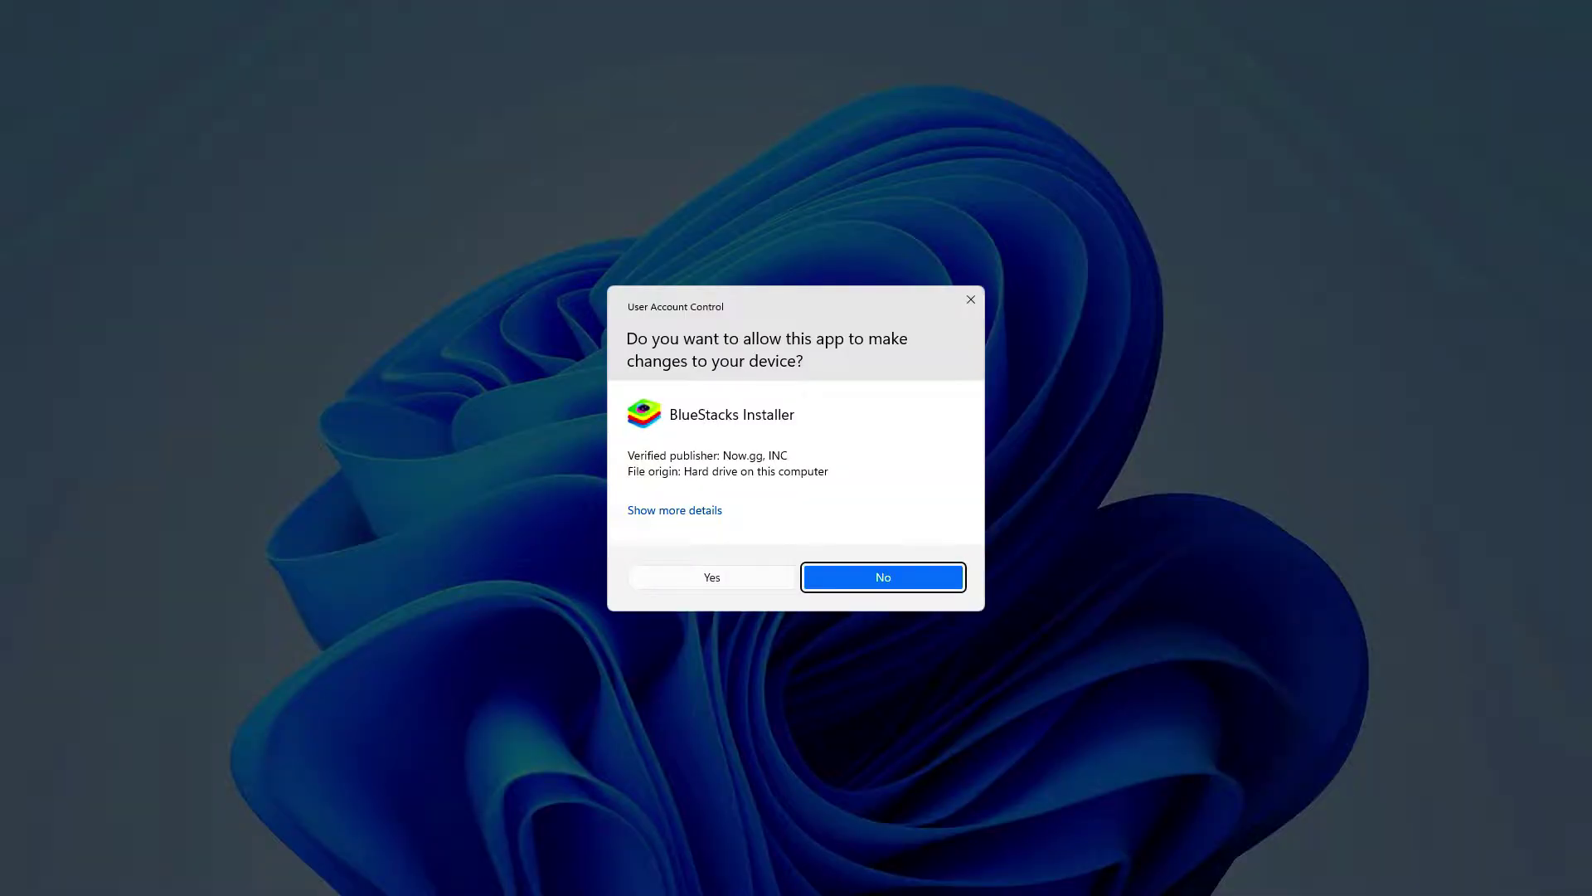
click(718, 574)
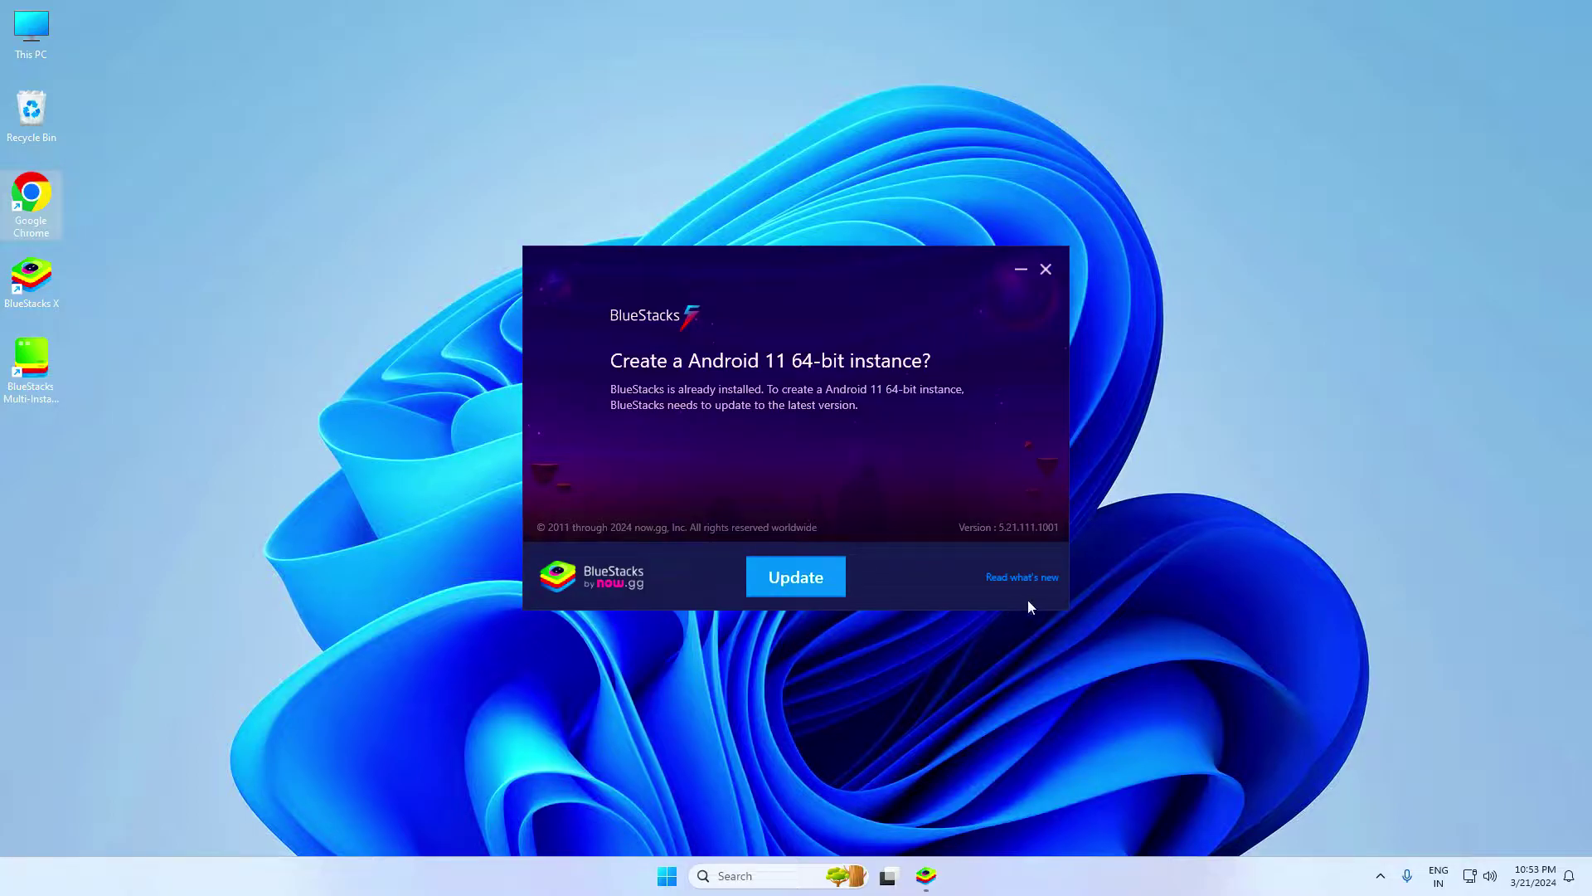
click(796, 578)
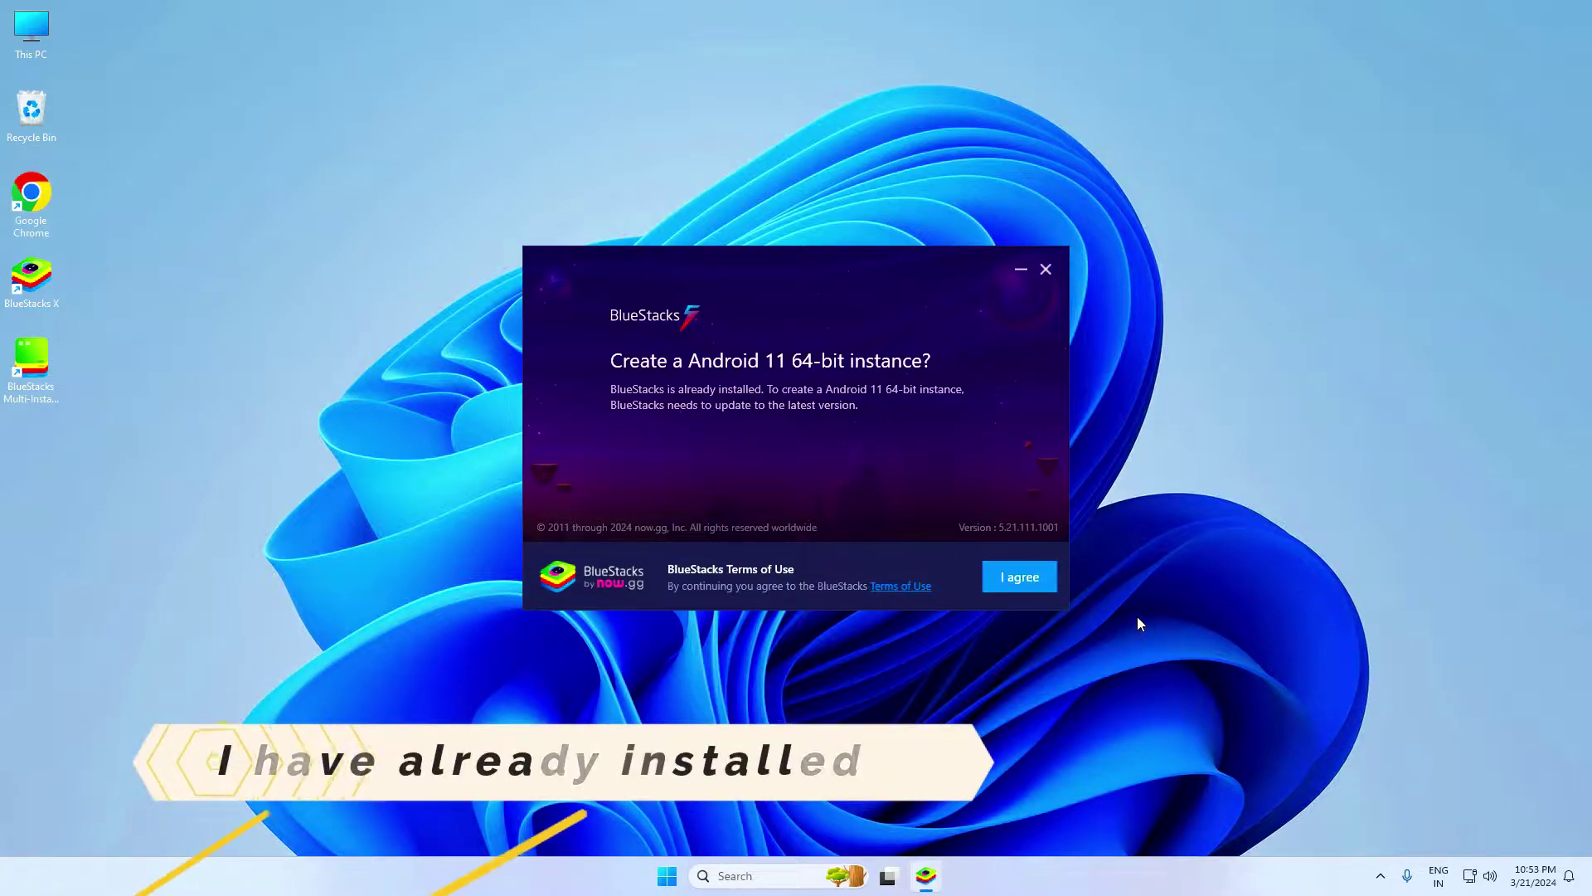
click(1019, 577)
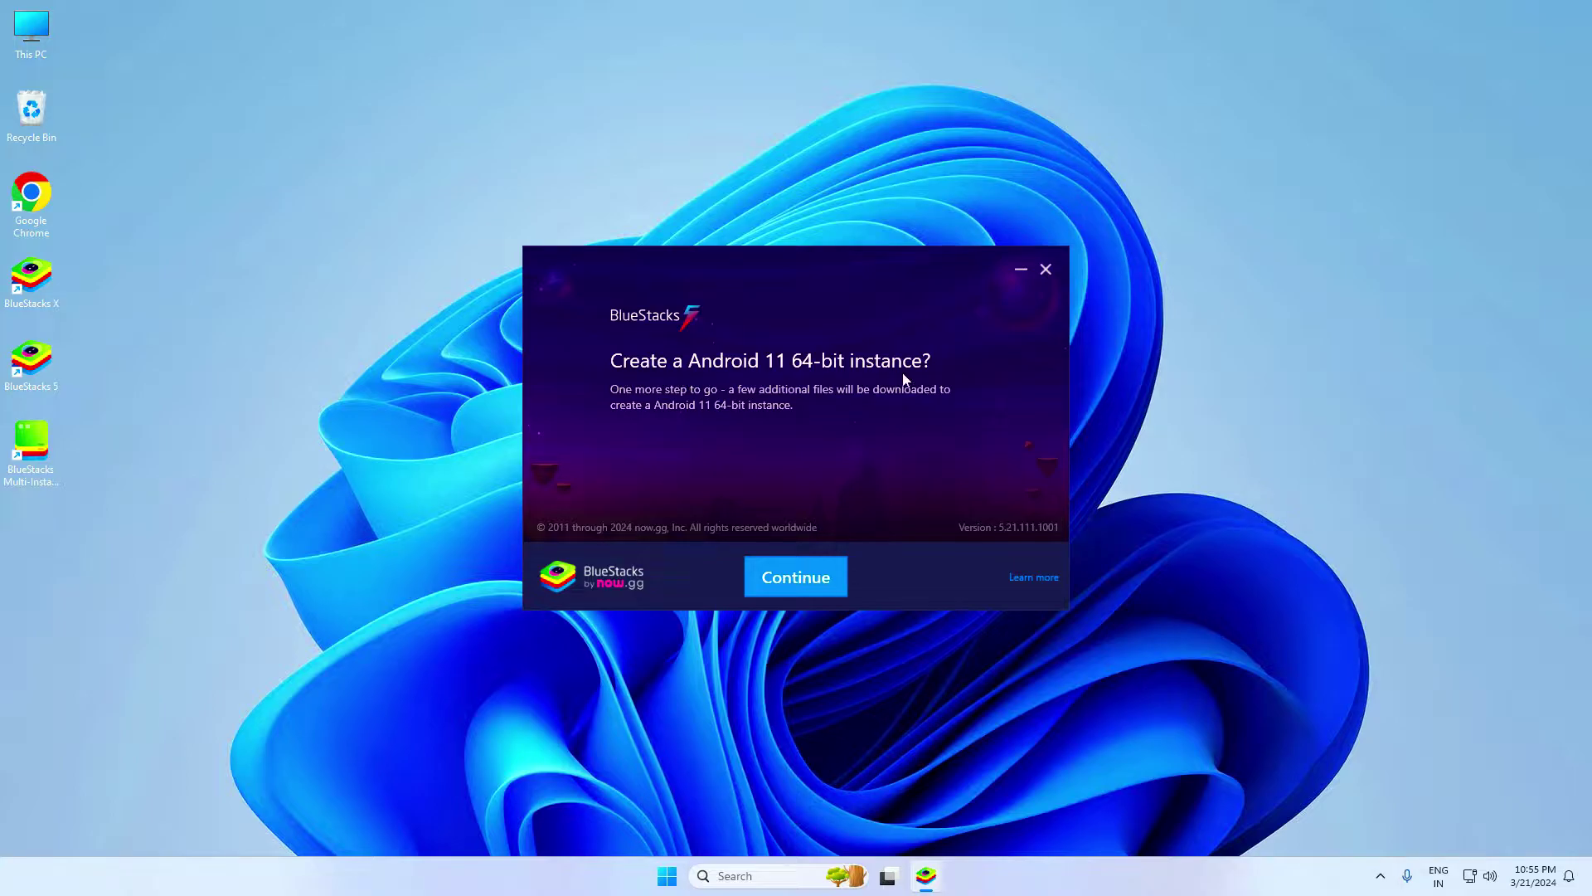
click(802, 580)
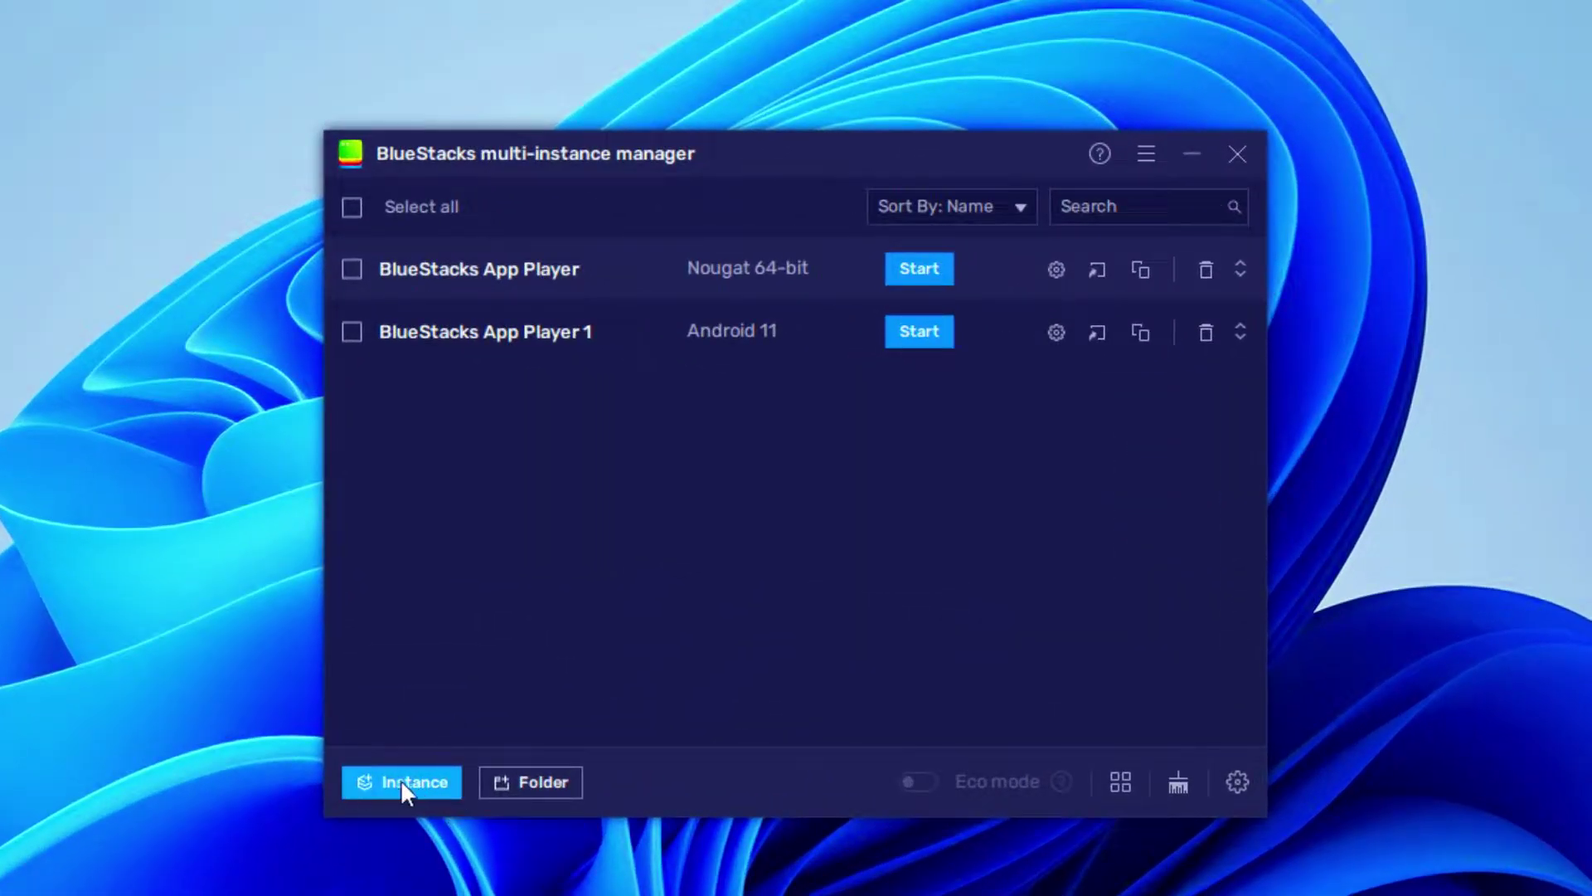
Step: Start a new fresh instance in the multi-instance manager with Android 11 as the Android version
click(400, 780)
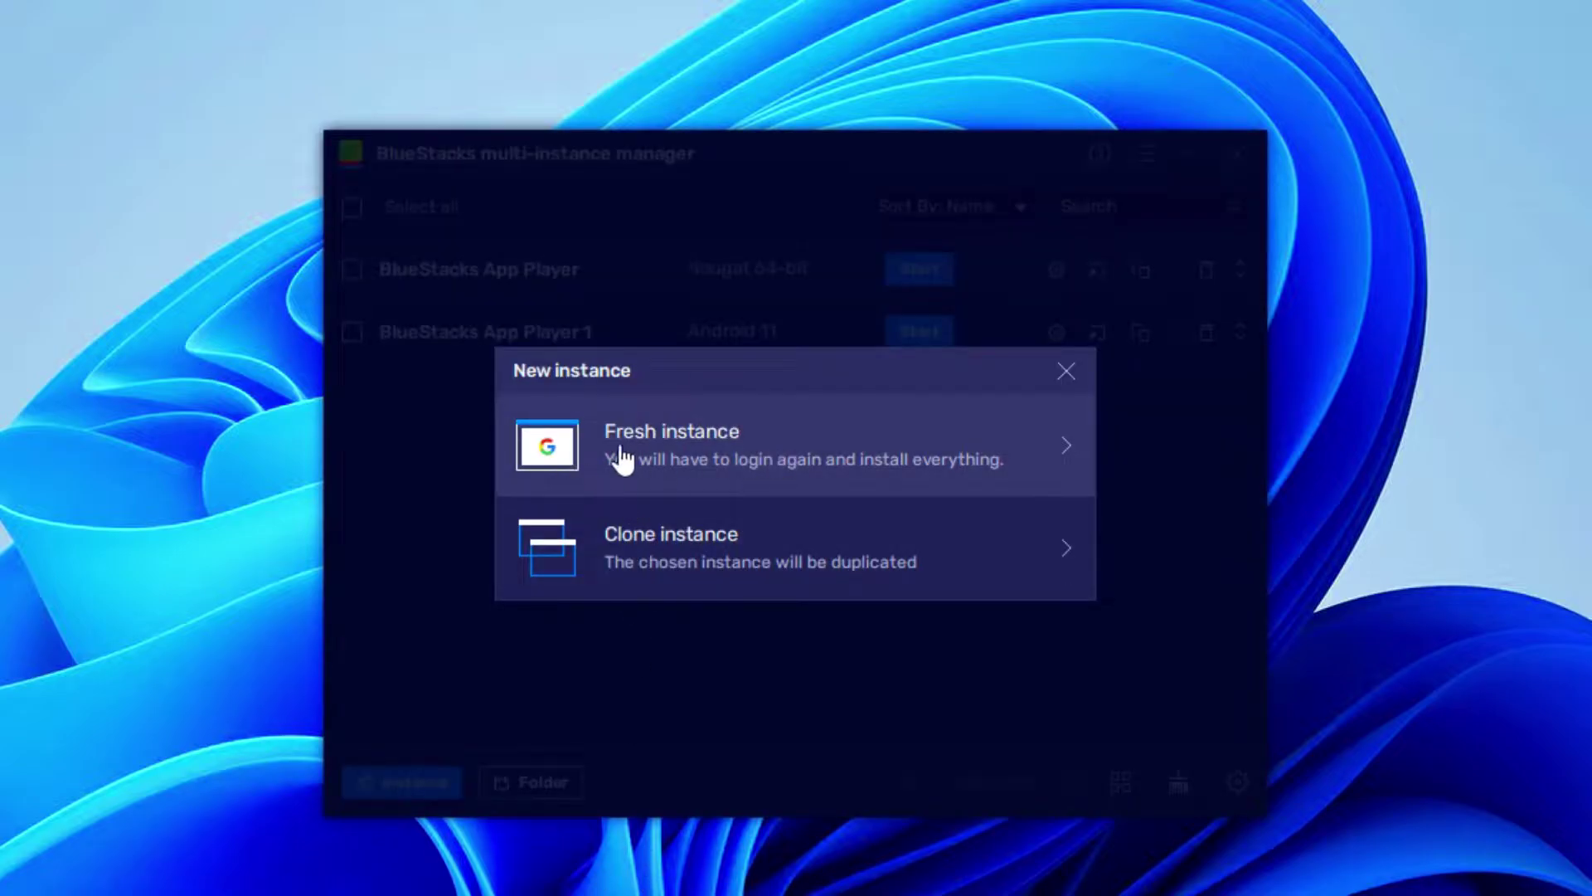
click(728, 460)
click(728, 454)
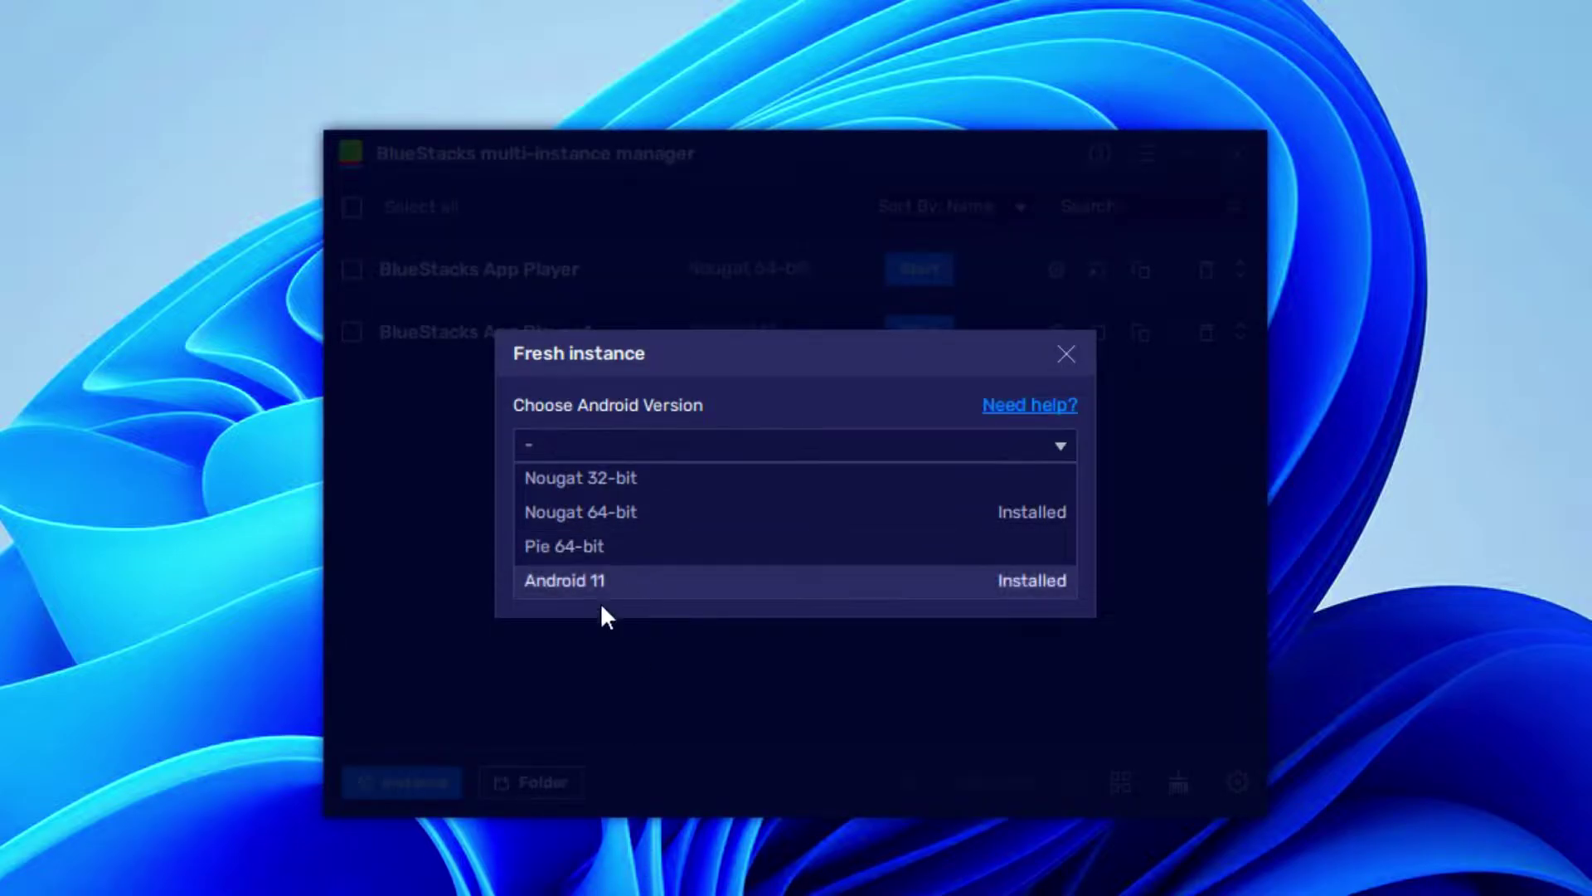
click(539, 582)
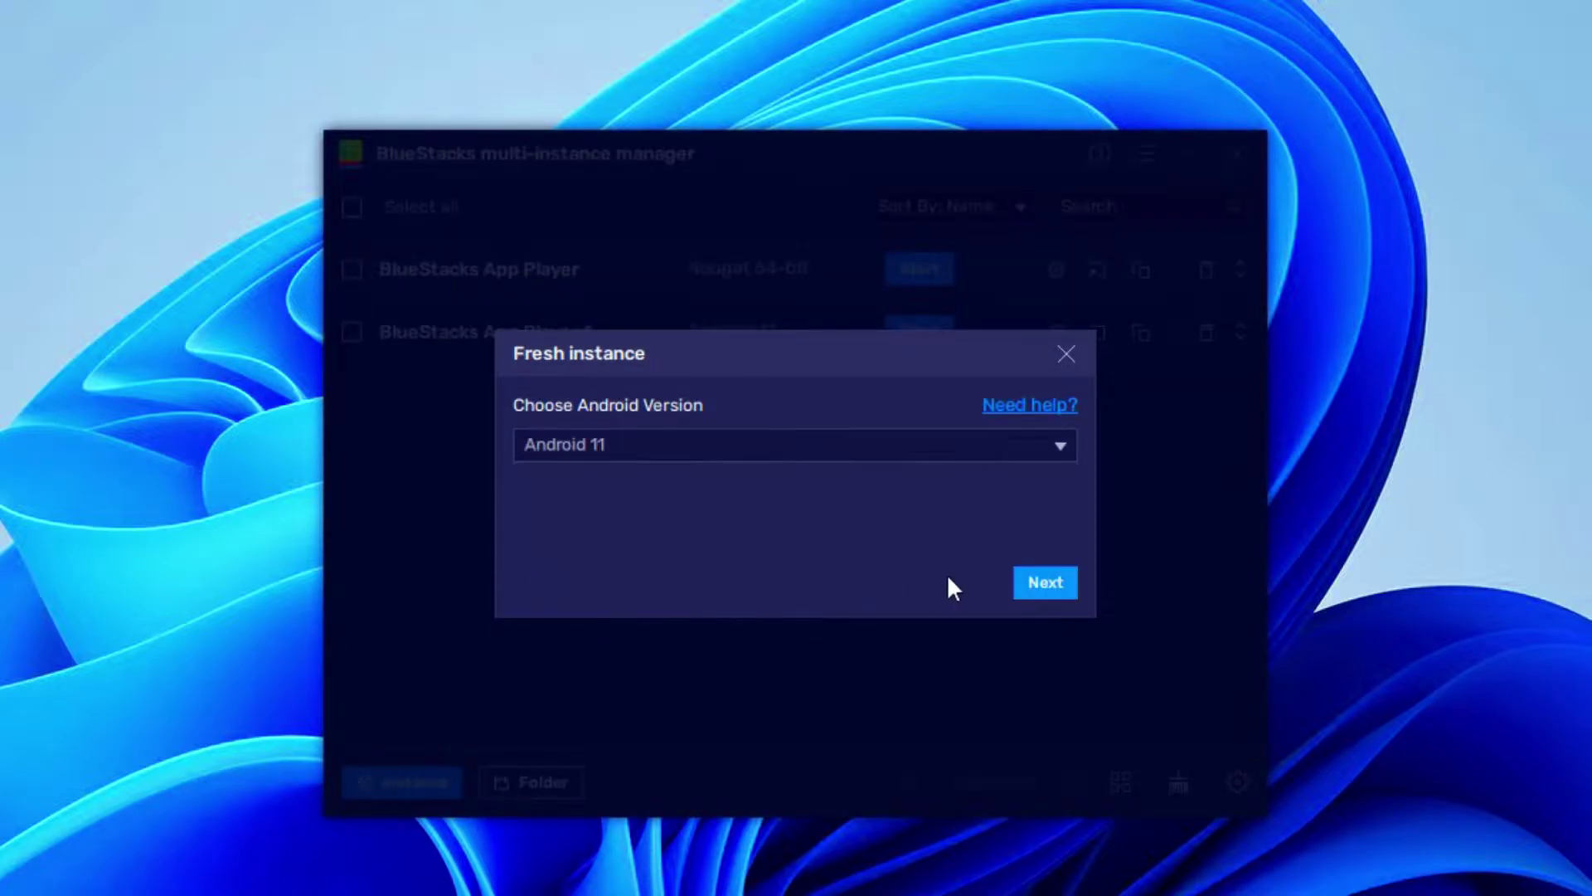
click(1047, 582)
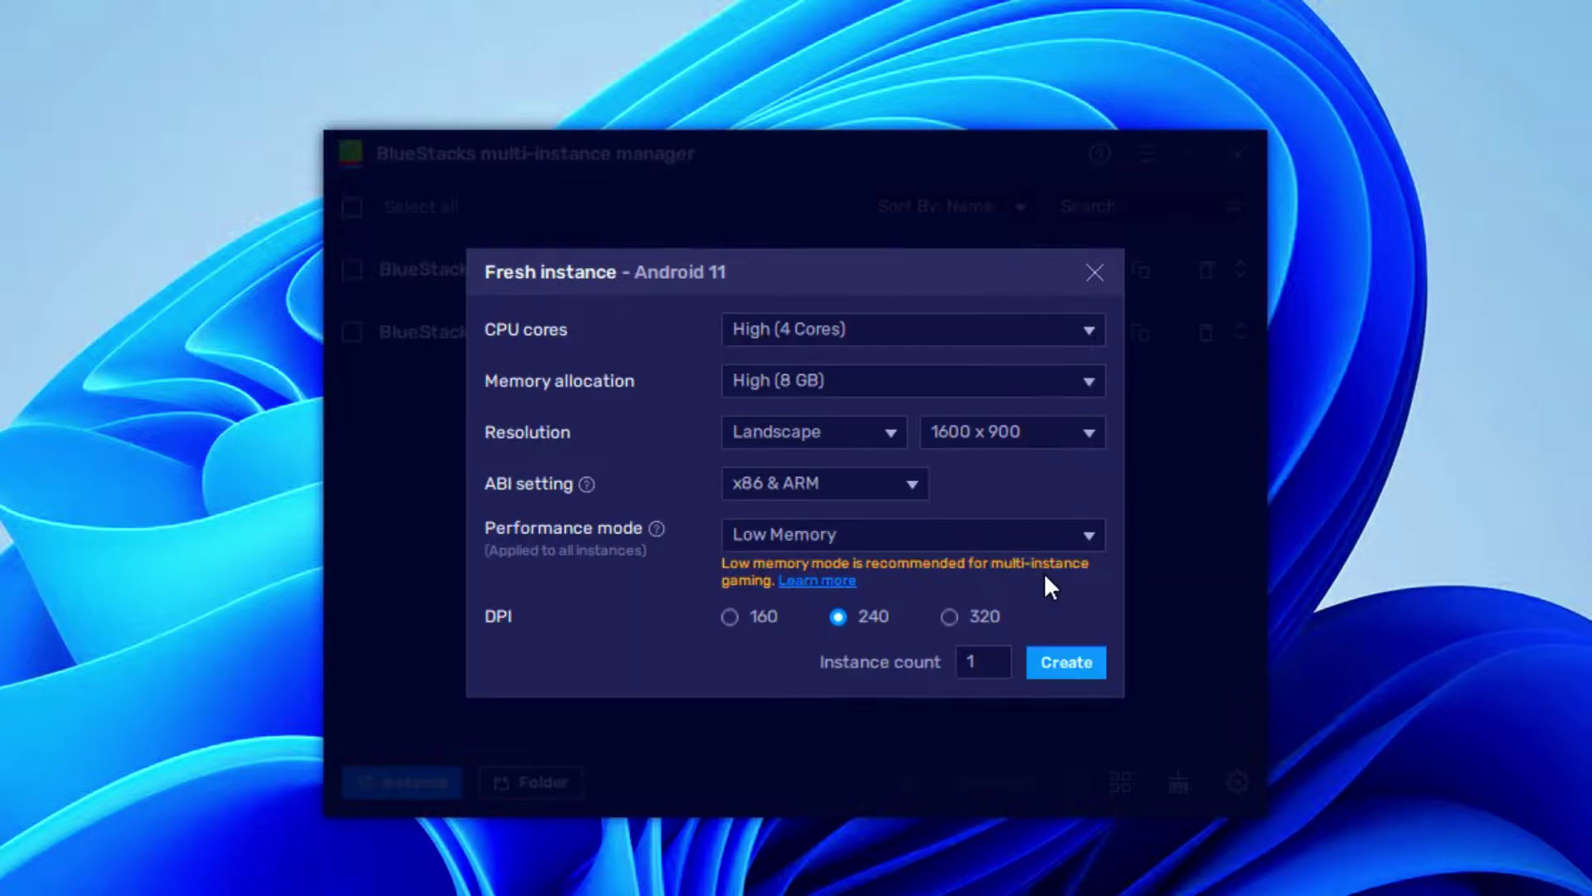
Step: Set the instance to High (4 Cores) CPU, High (8 GB) memory and Landscape orientation
click(836, 329)
click(785, 358)
click(799, 386)
click(798, 406)
click(794, 432)
click(794, 431)
Step: Set the resolution to 1920 x 1080 and the performance mode to High Performance, and create the instance
click(1022, 433)
click(978, 535)
click(791, 534)
click(793, 603)
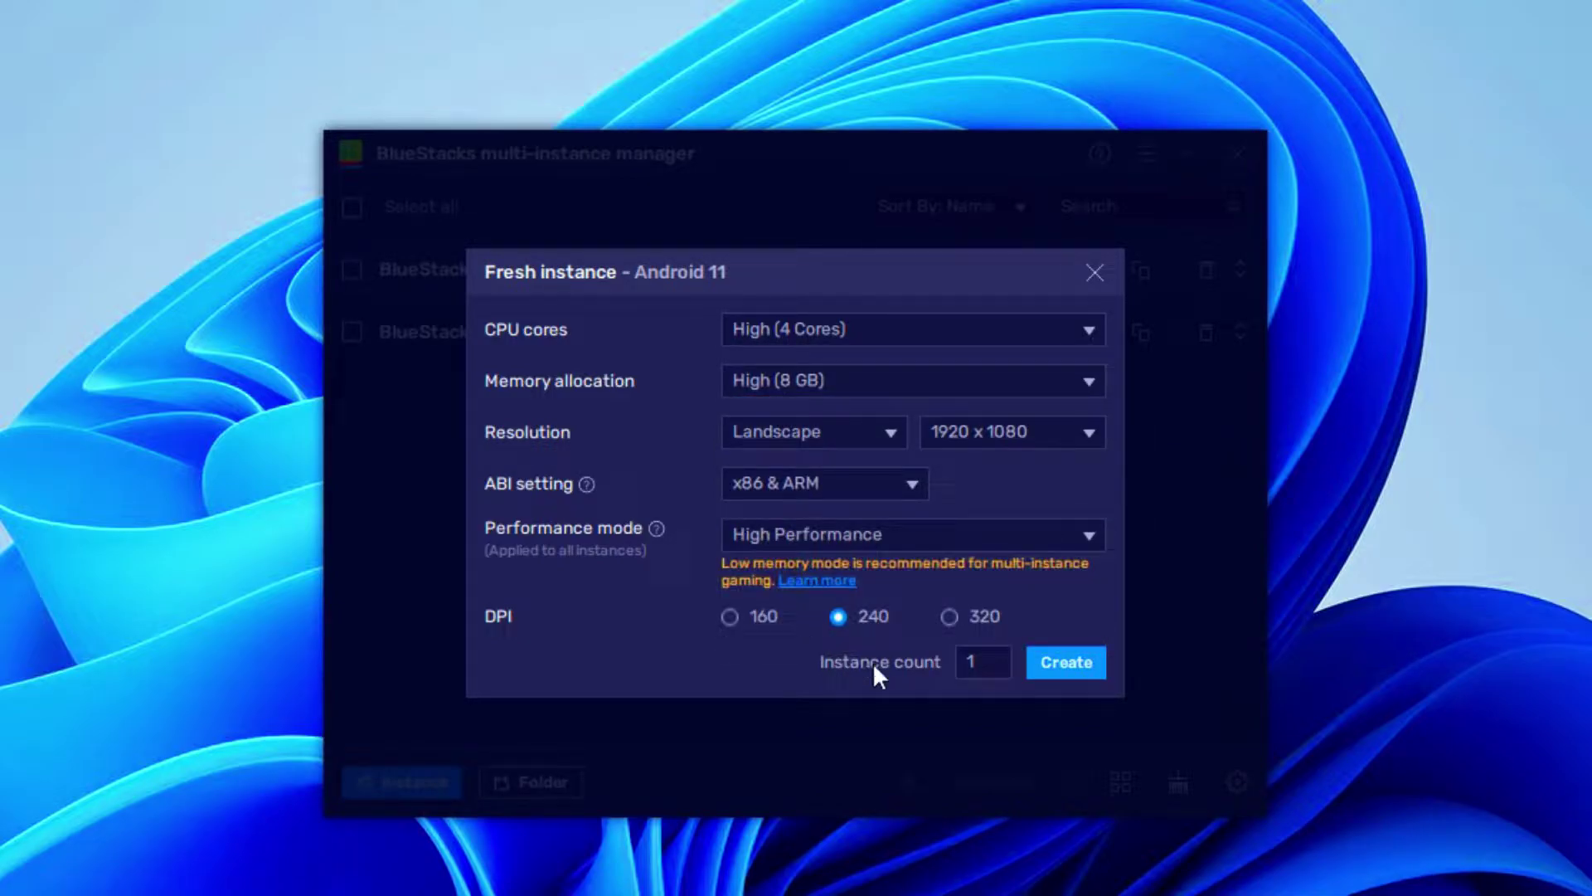
click(1059, 662)
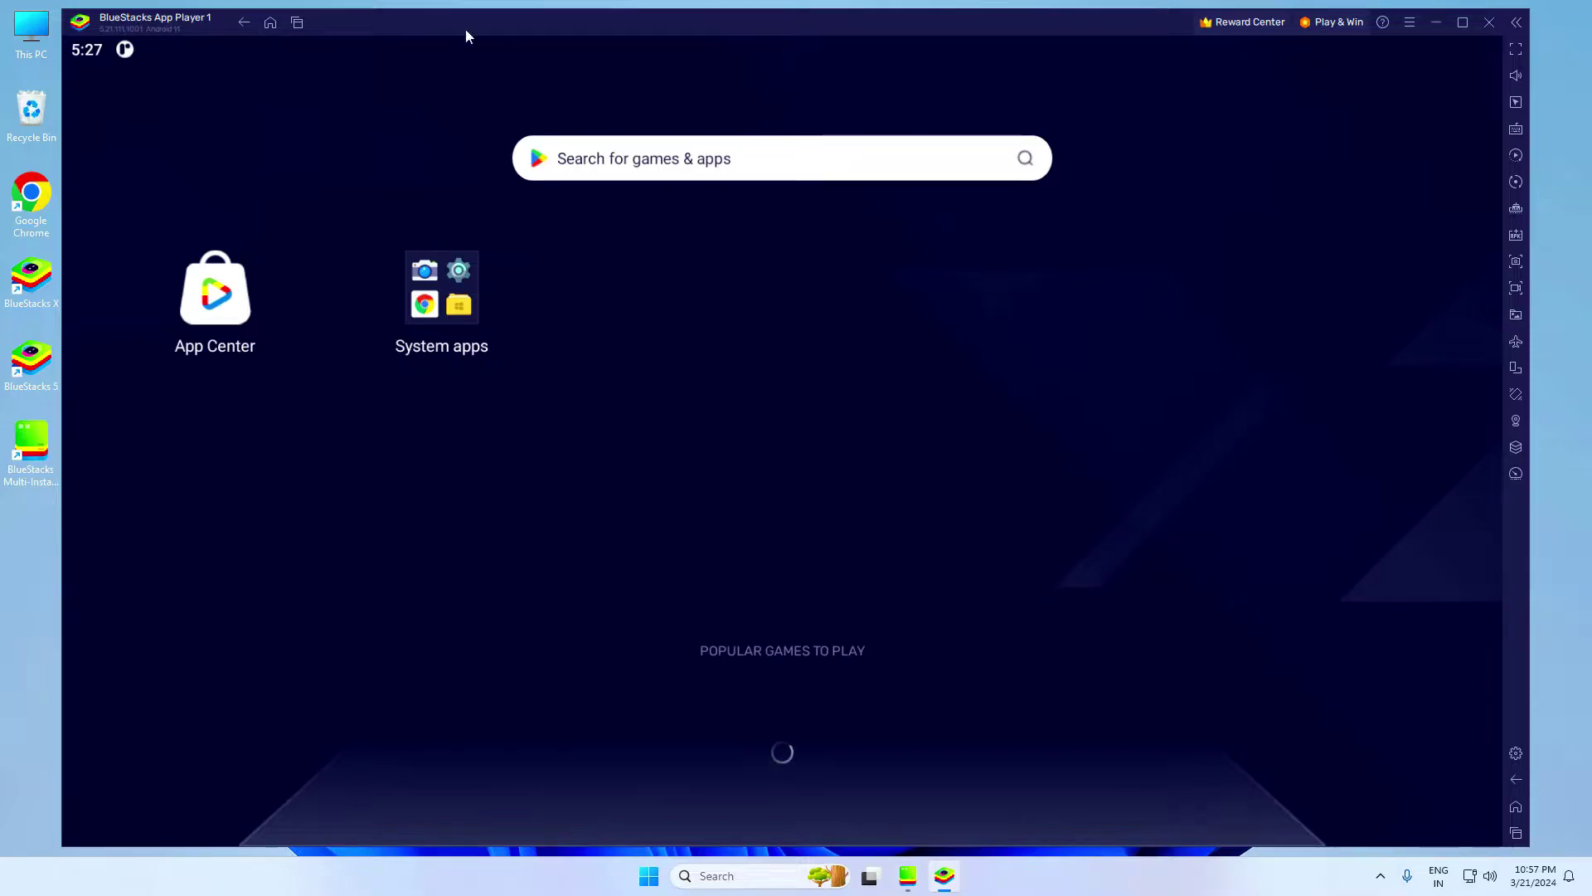
Step: Open the Play Store from the System apps folder and start signing in to Google Play
click(456, 279)
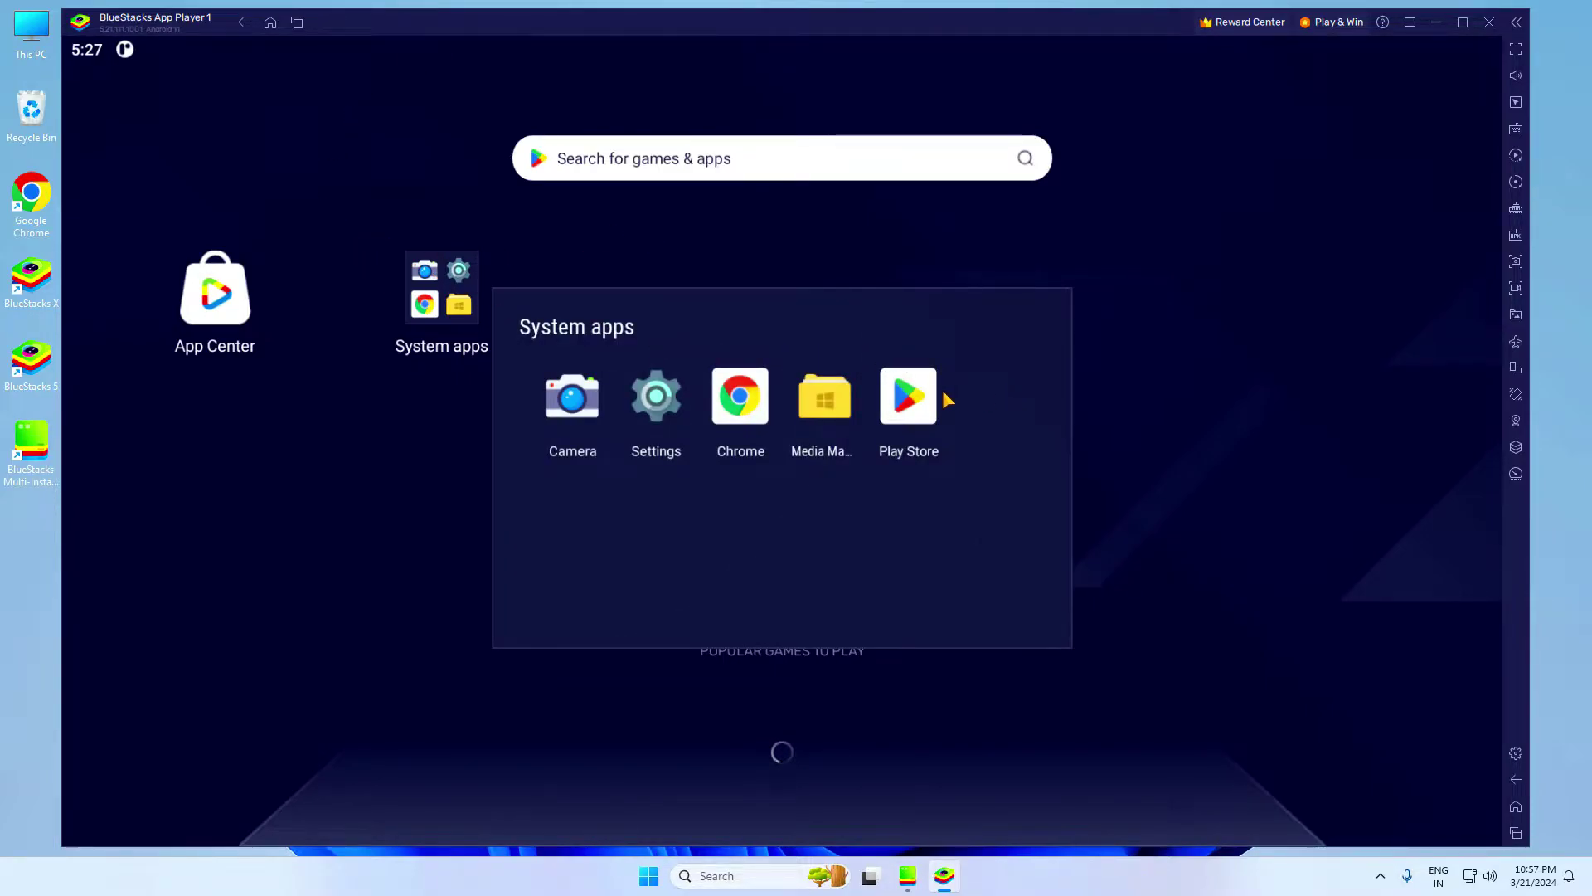
click(919, 404)
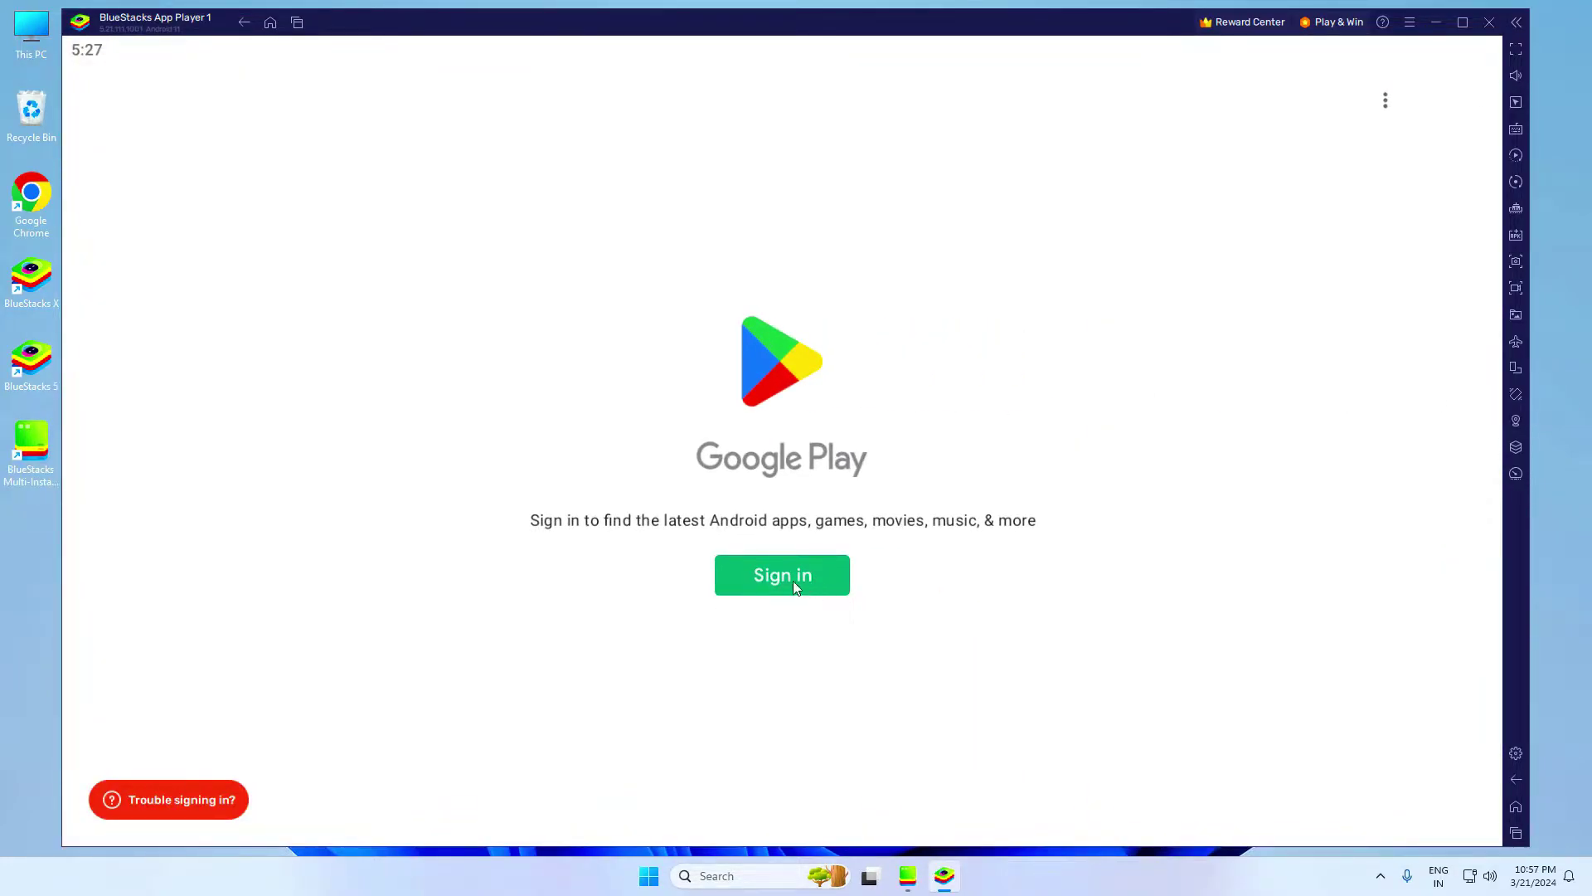
click(788, 589)
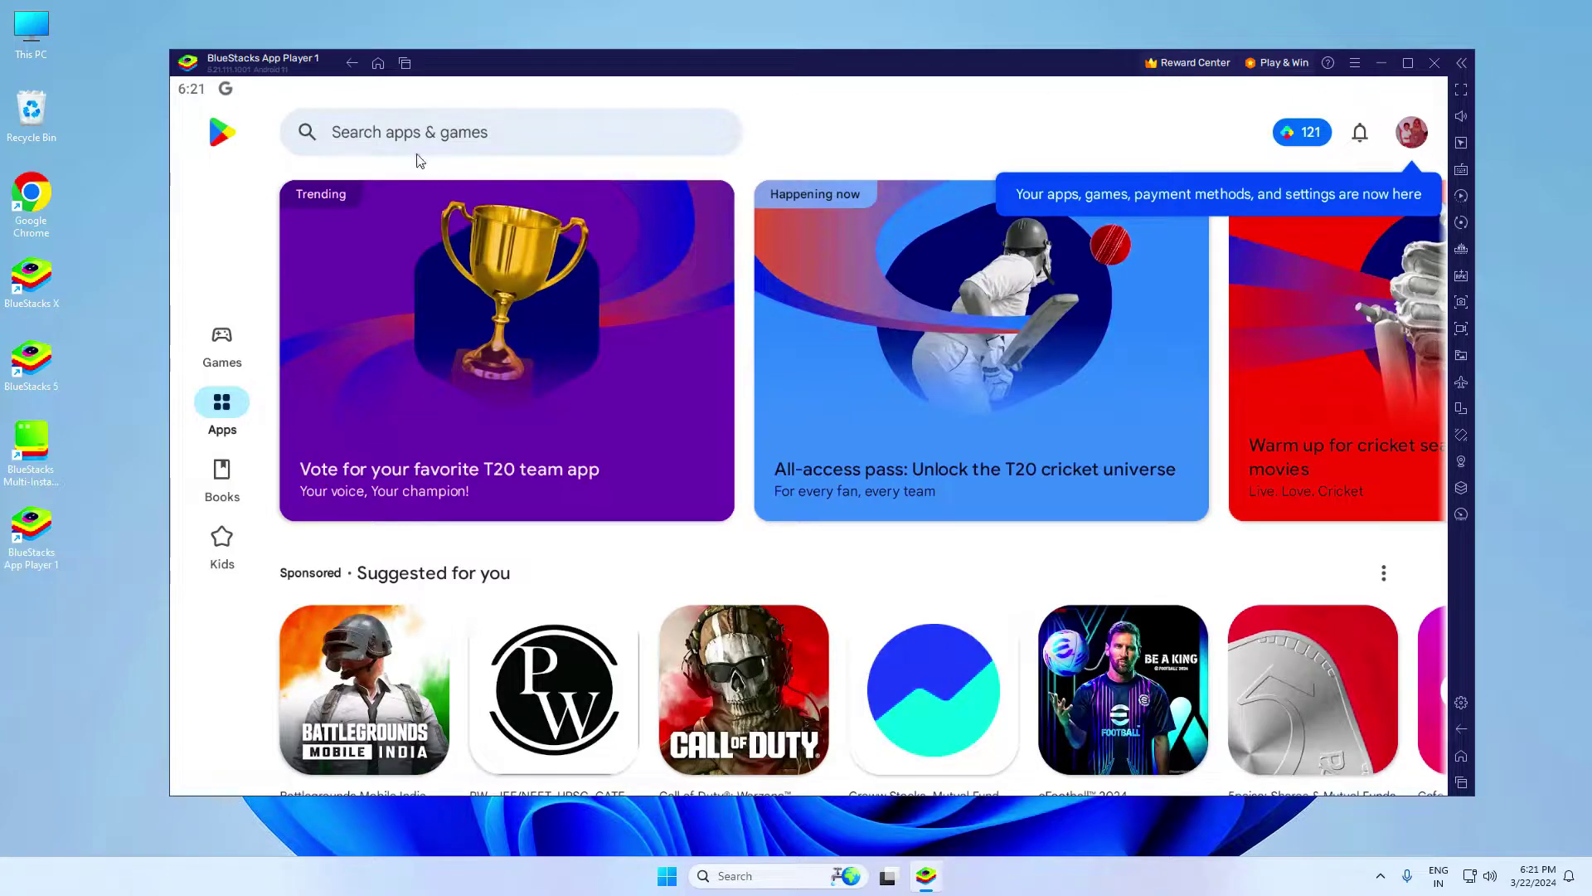
Step: Search the Play Store for "carx street" and show the details of the CarX Street game
click(399, 129)
text(car x)
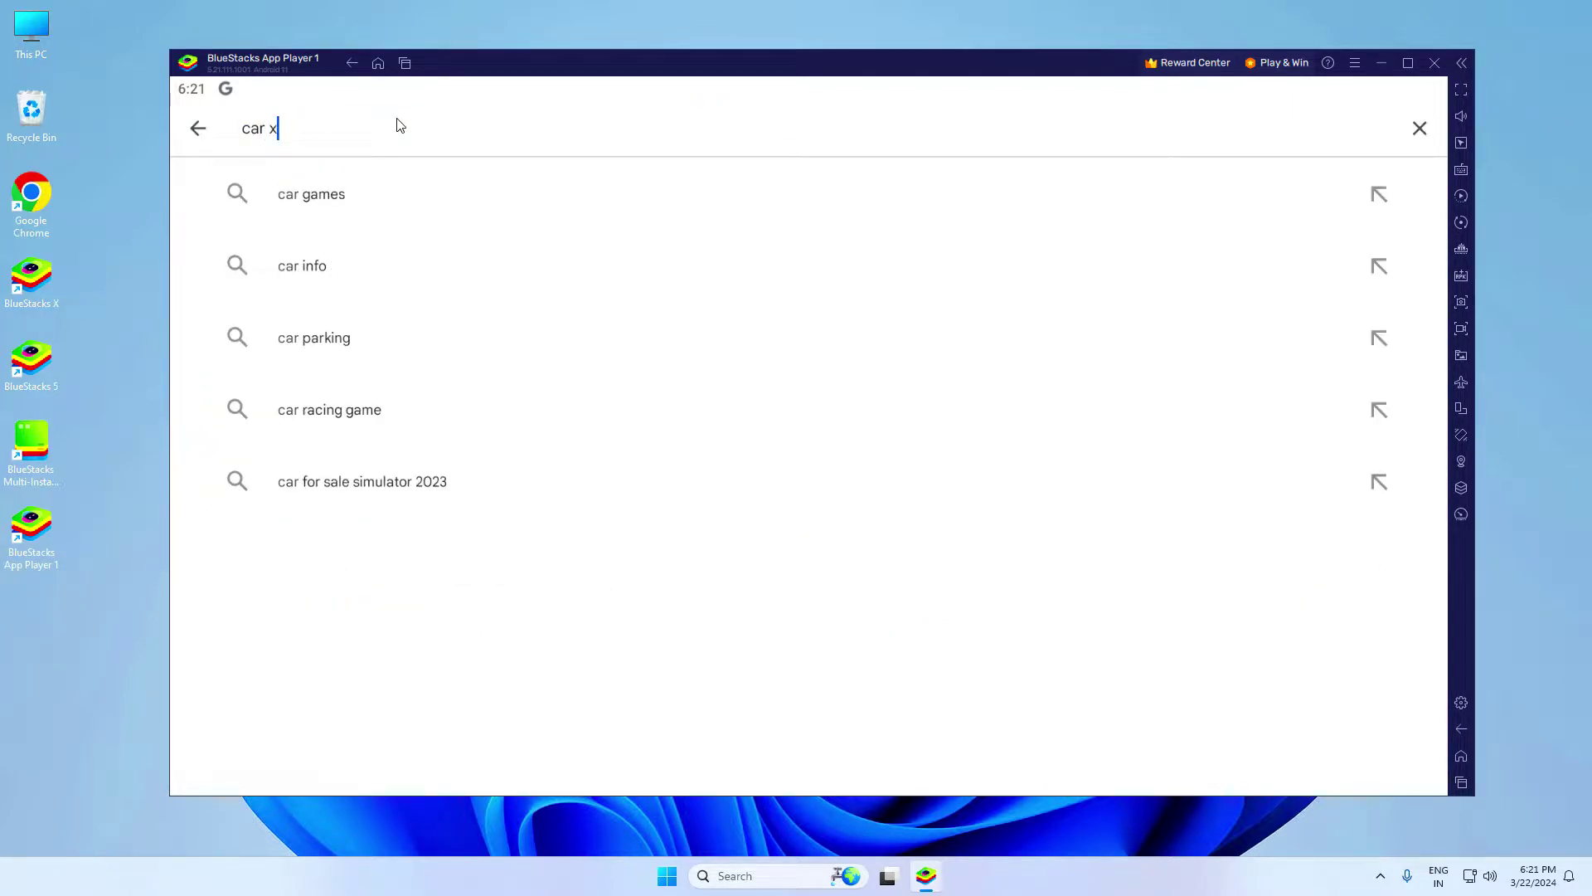
click(295, 205)
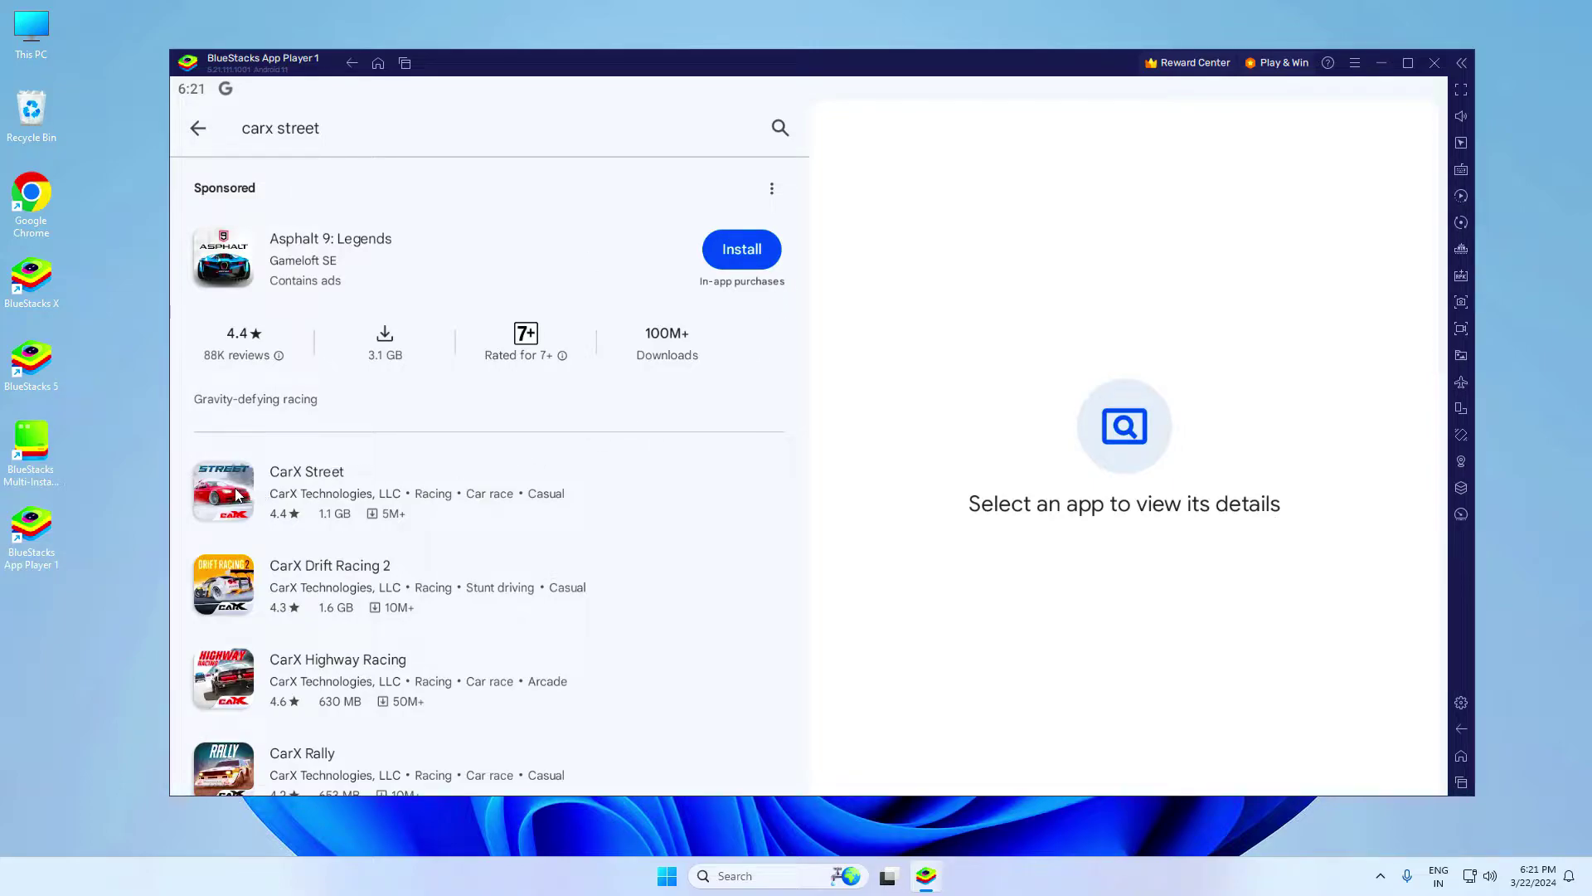
click(601, 495)
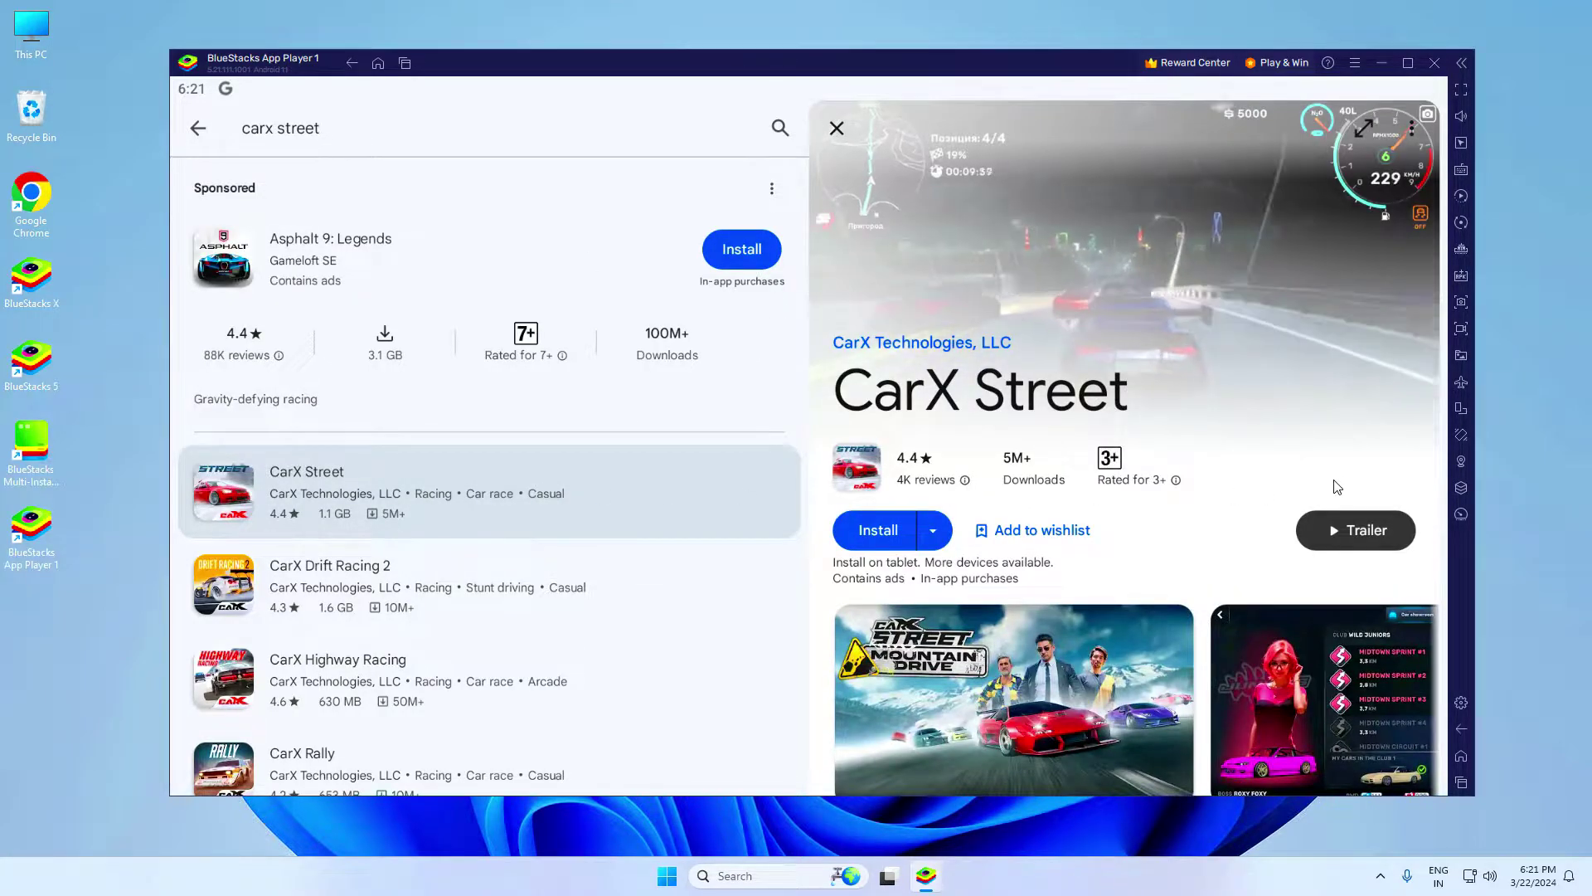
Step: Install CarX Street and close its details pane
scroll(1331, 479, down, 2)
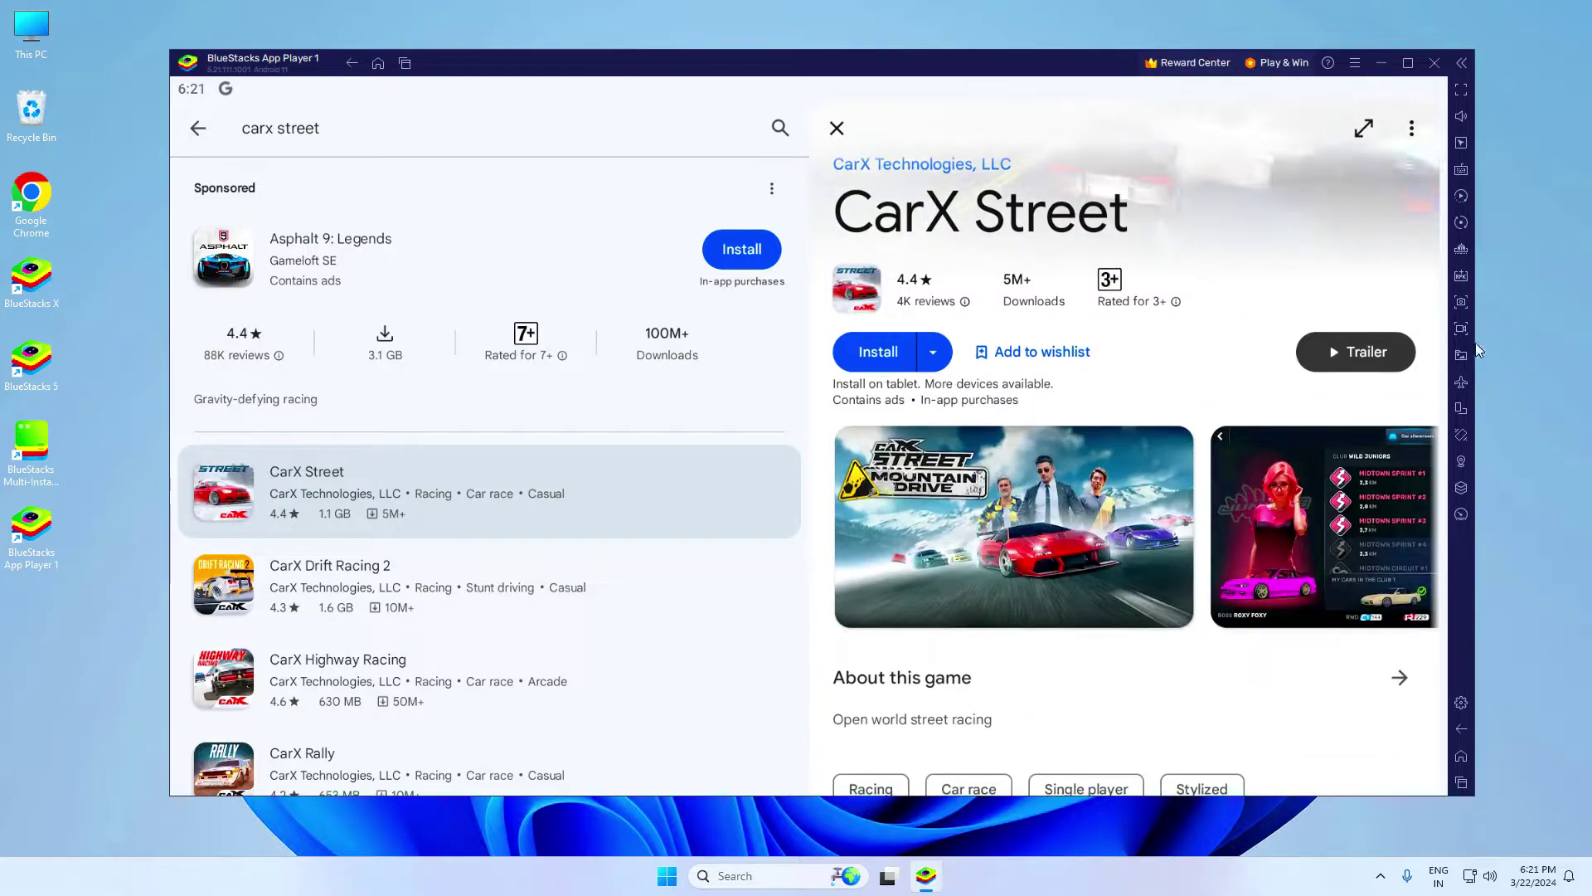
click(875, 362)
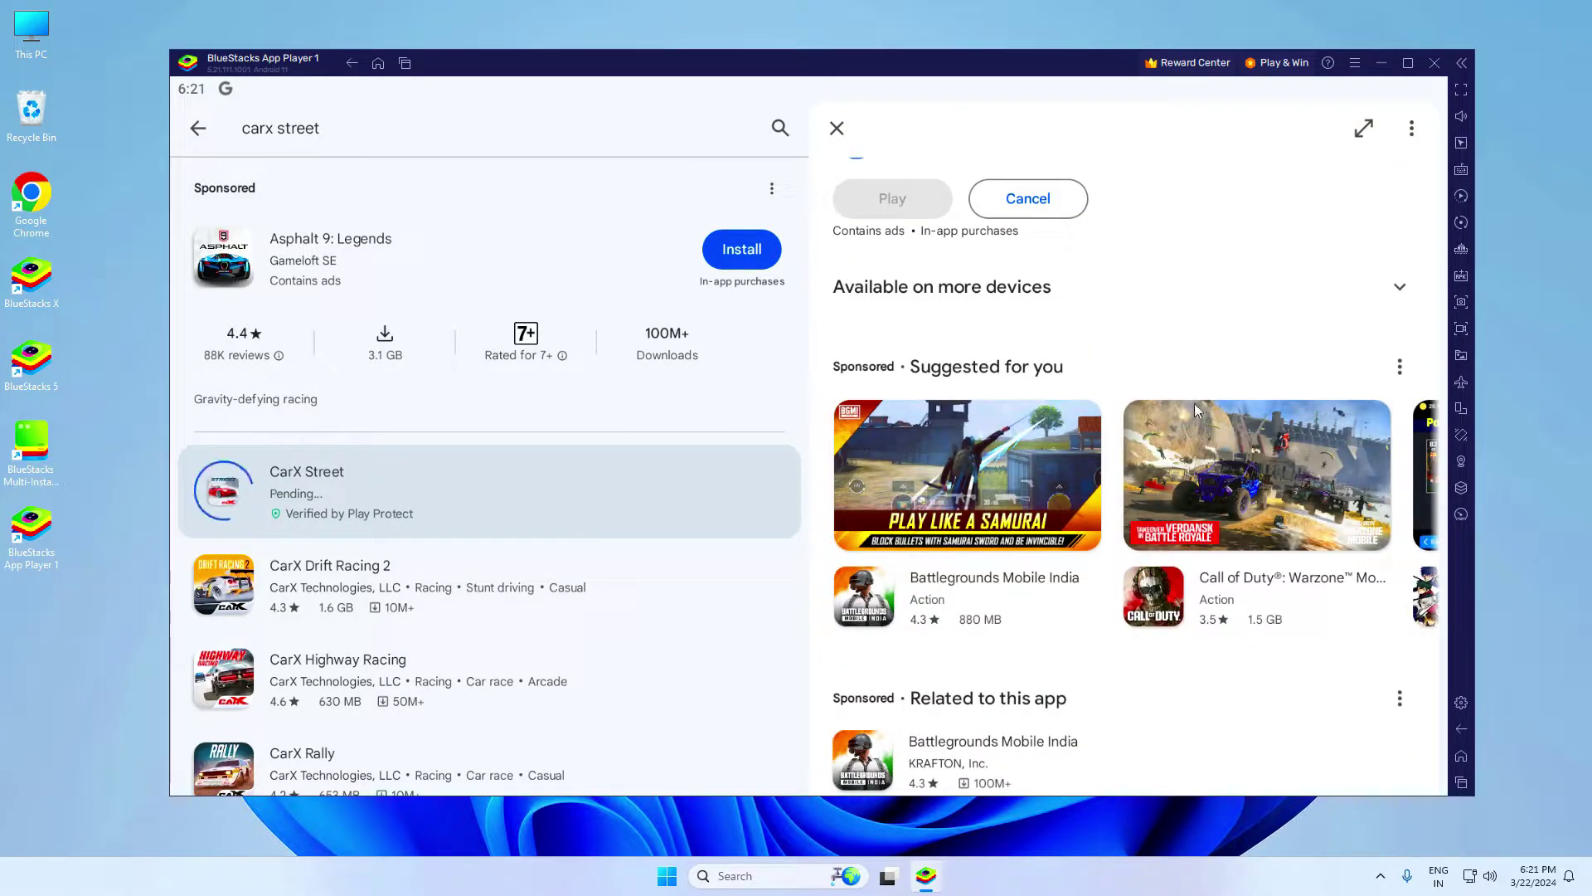
click(837, 130)
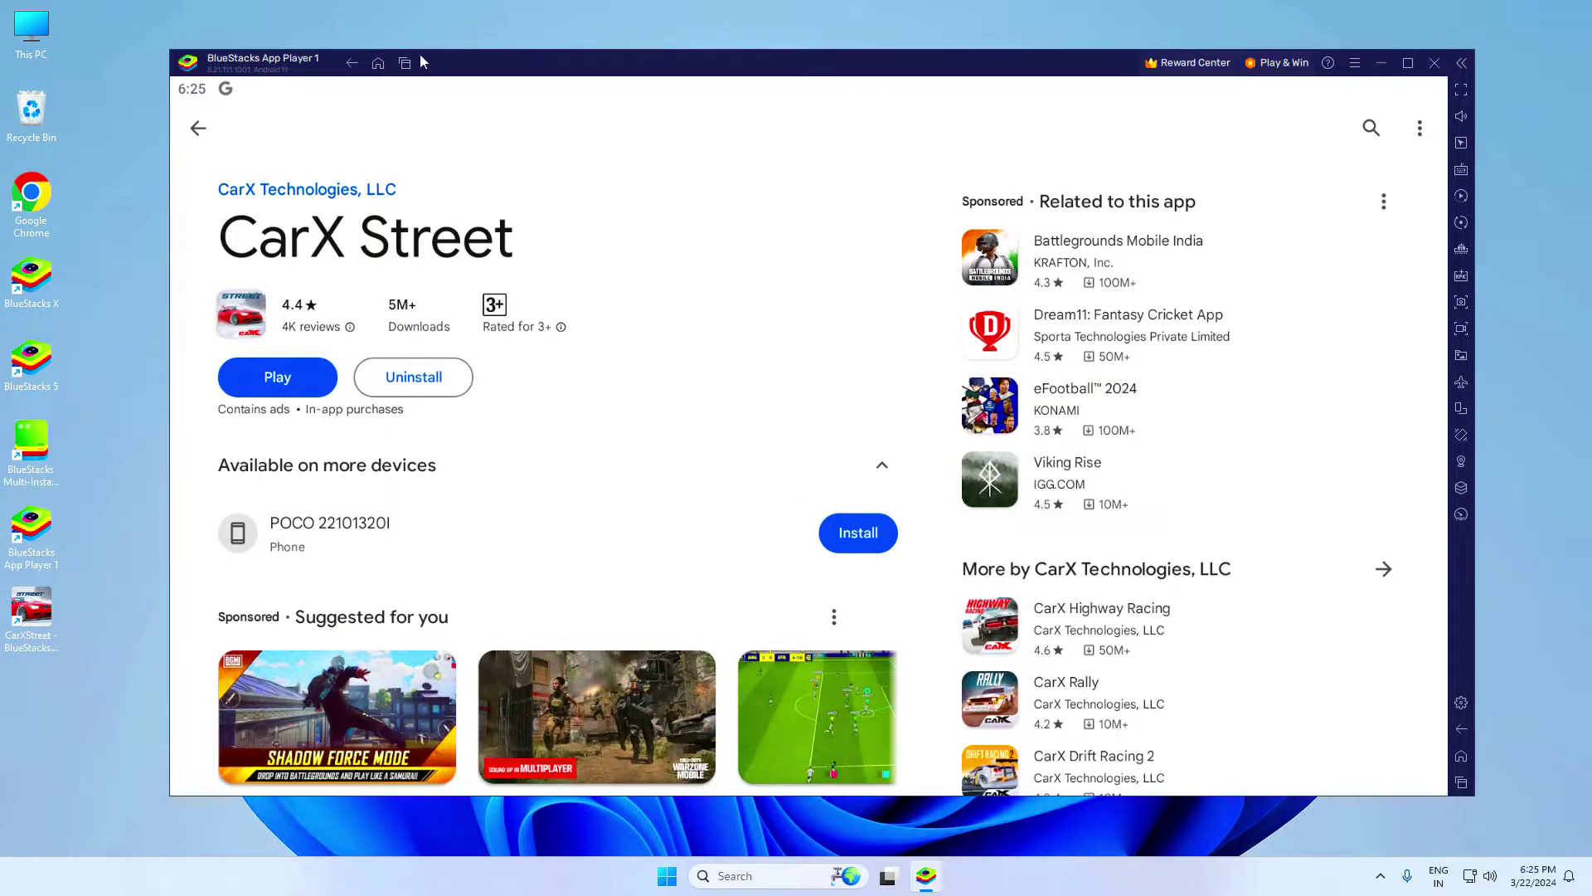
Step: Close the running apps from the recent apps view of the app player
click(400, 64)
drag(823, 422, 877, 32)
drag(775, 569, 859, 70)
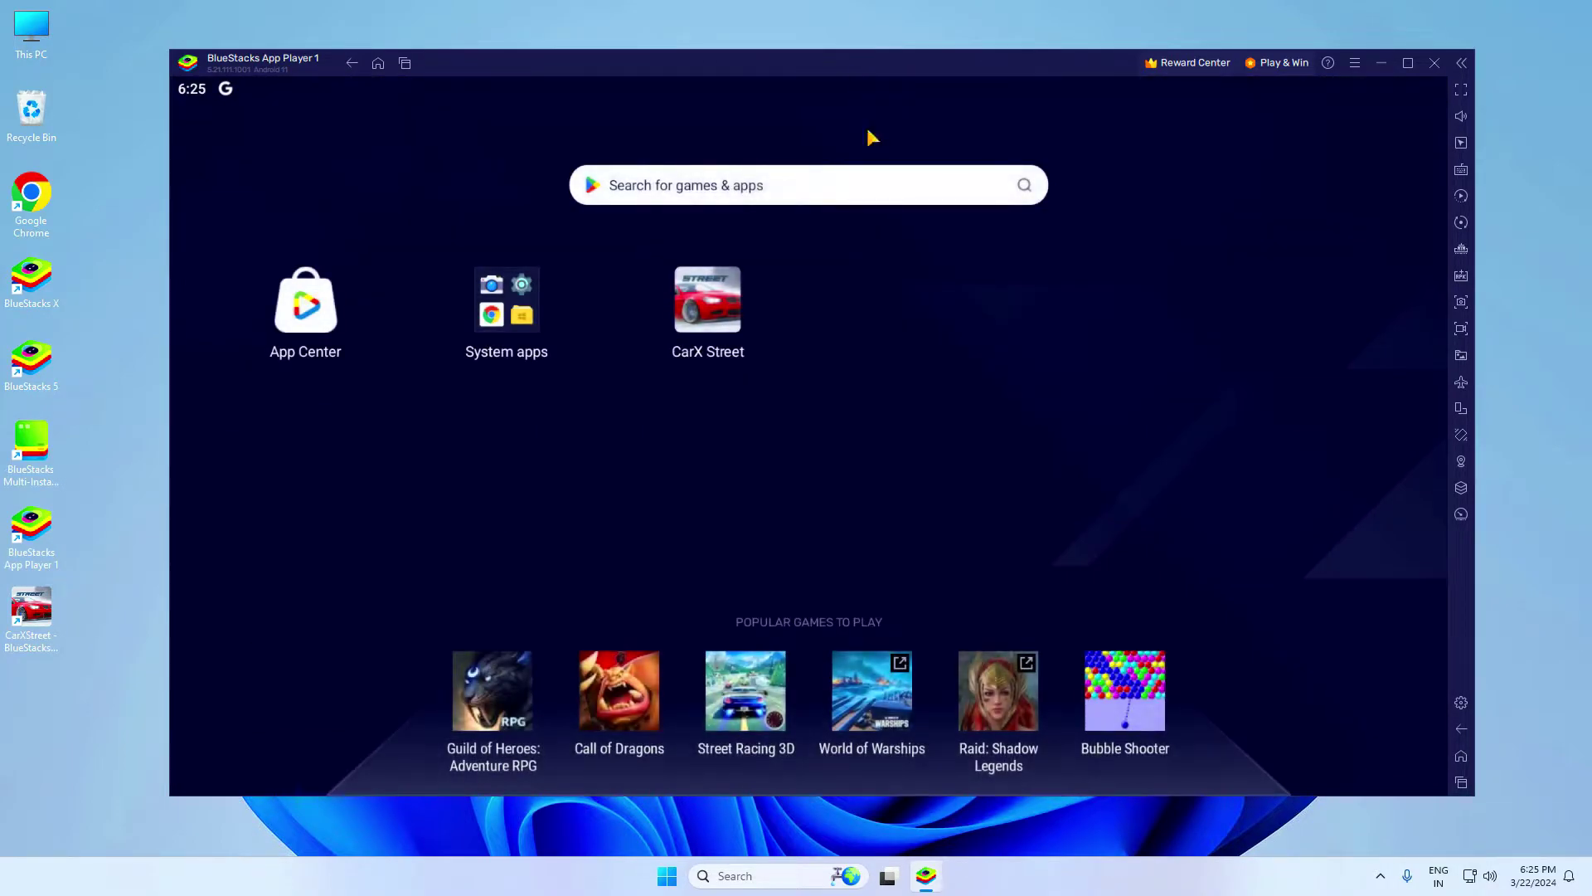
Step: Open the app player's settings and set the CPU allocation to Custom with 8 cores
click(1354, 63)
click(1262, 93)
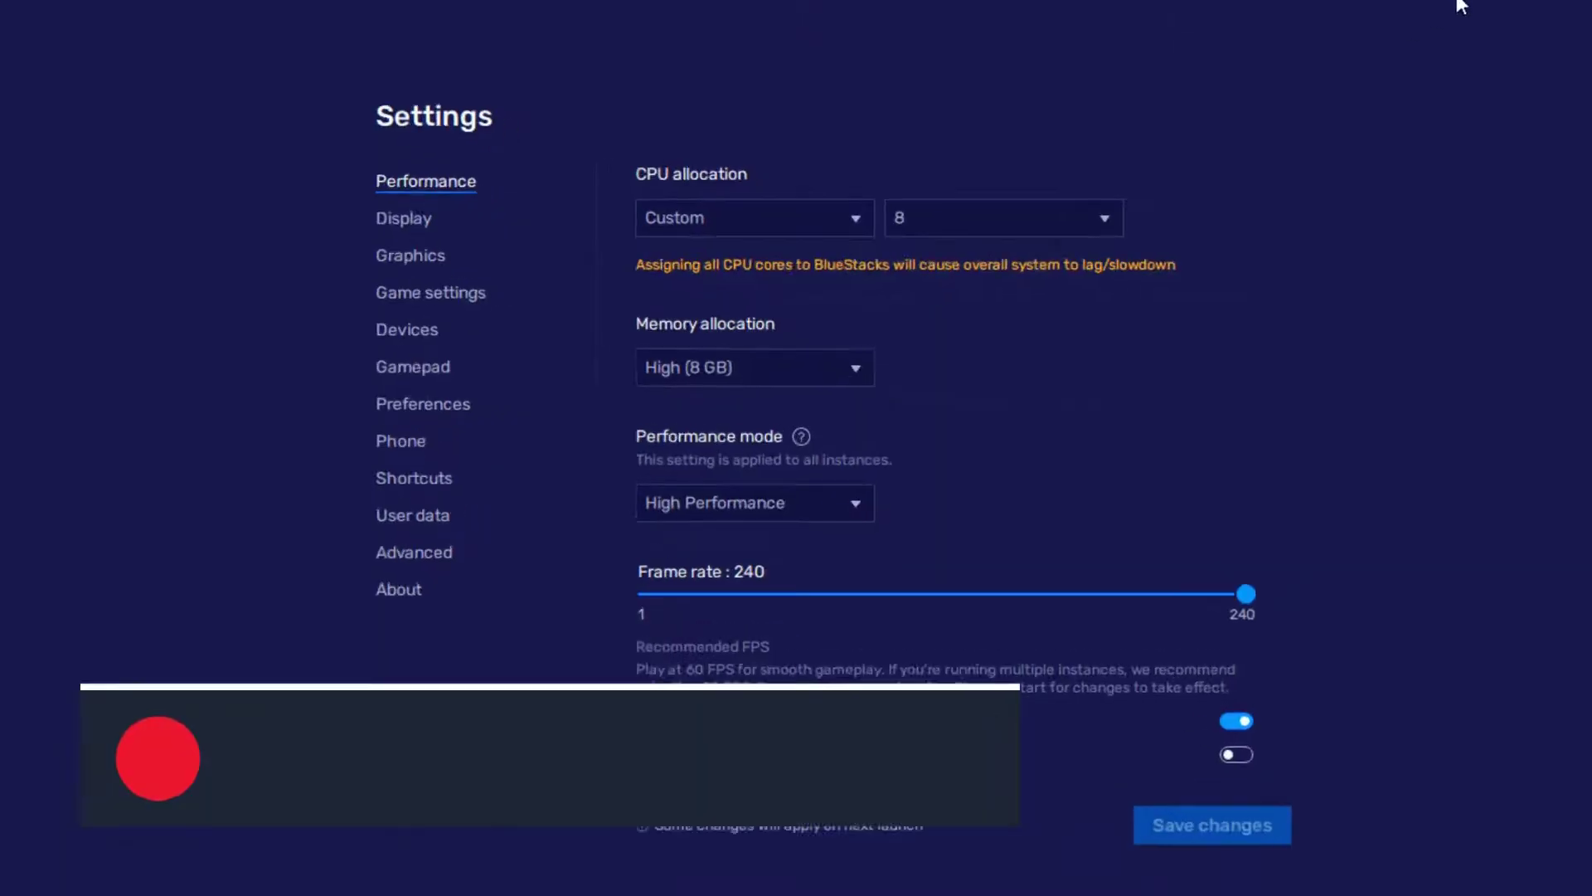
click(747, 224)
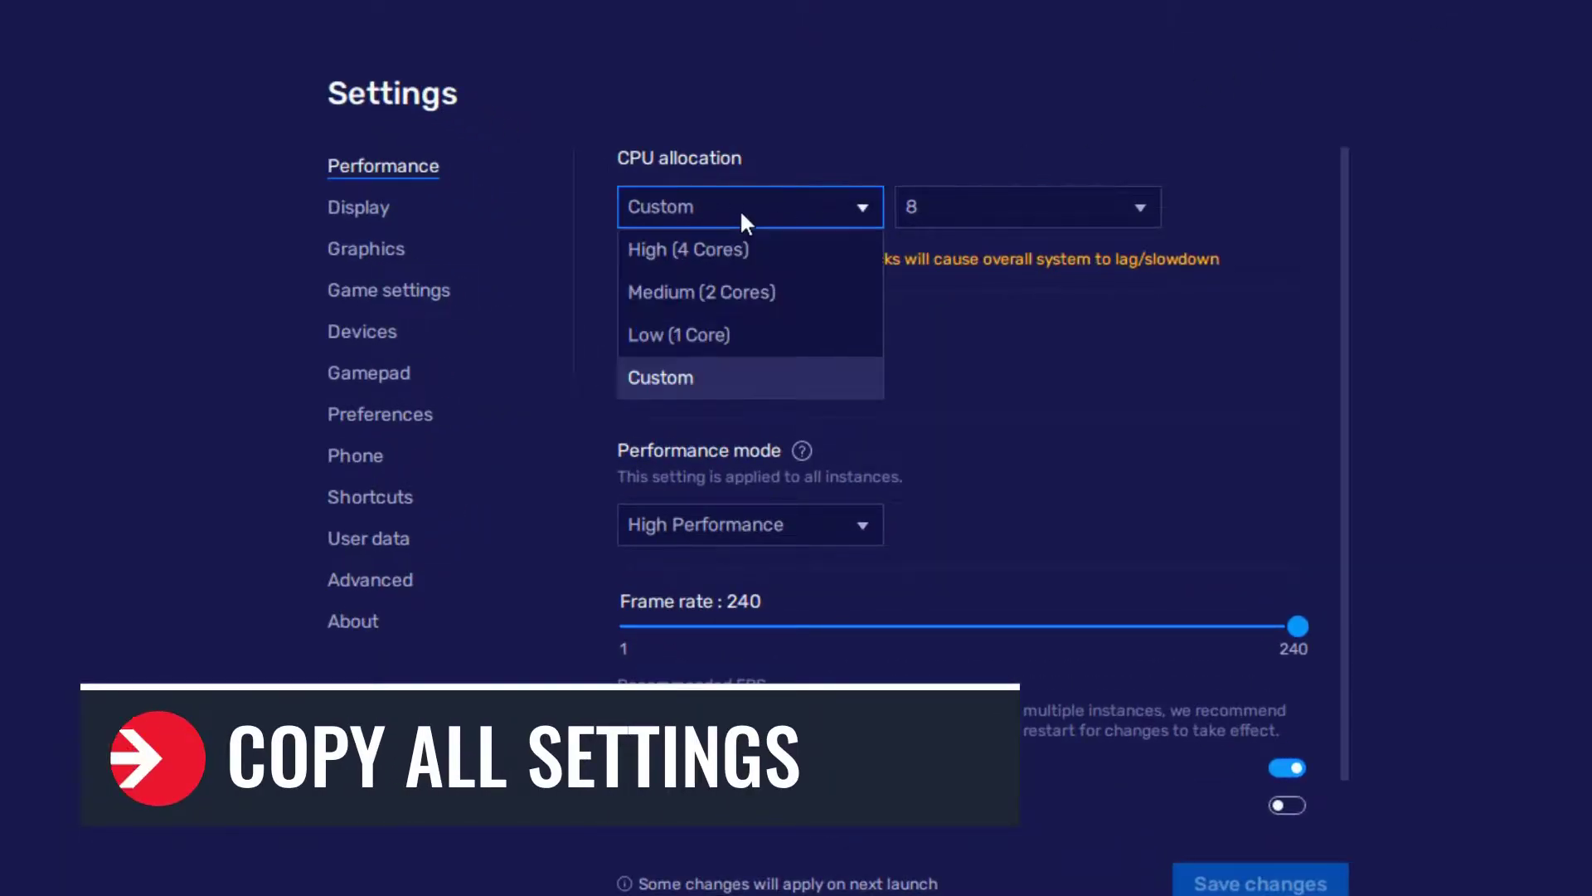
click(740, 209)
click(1066, 212)
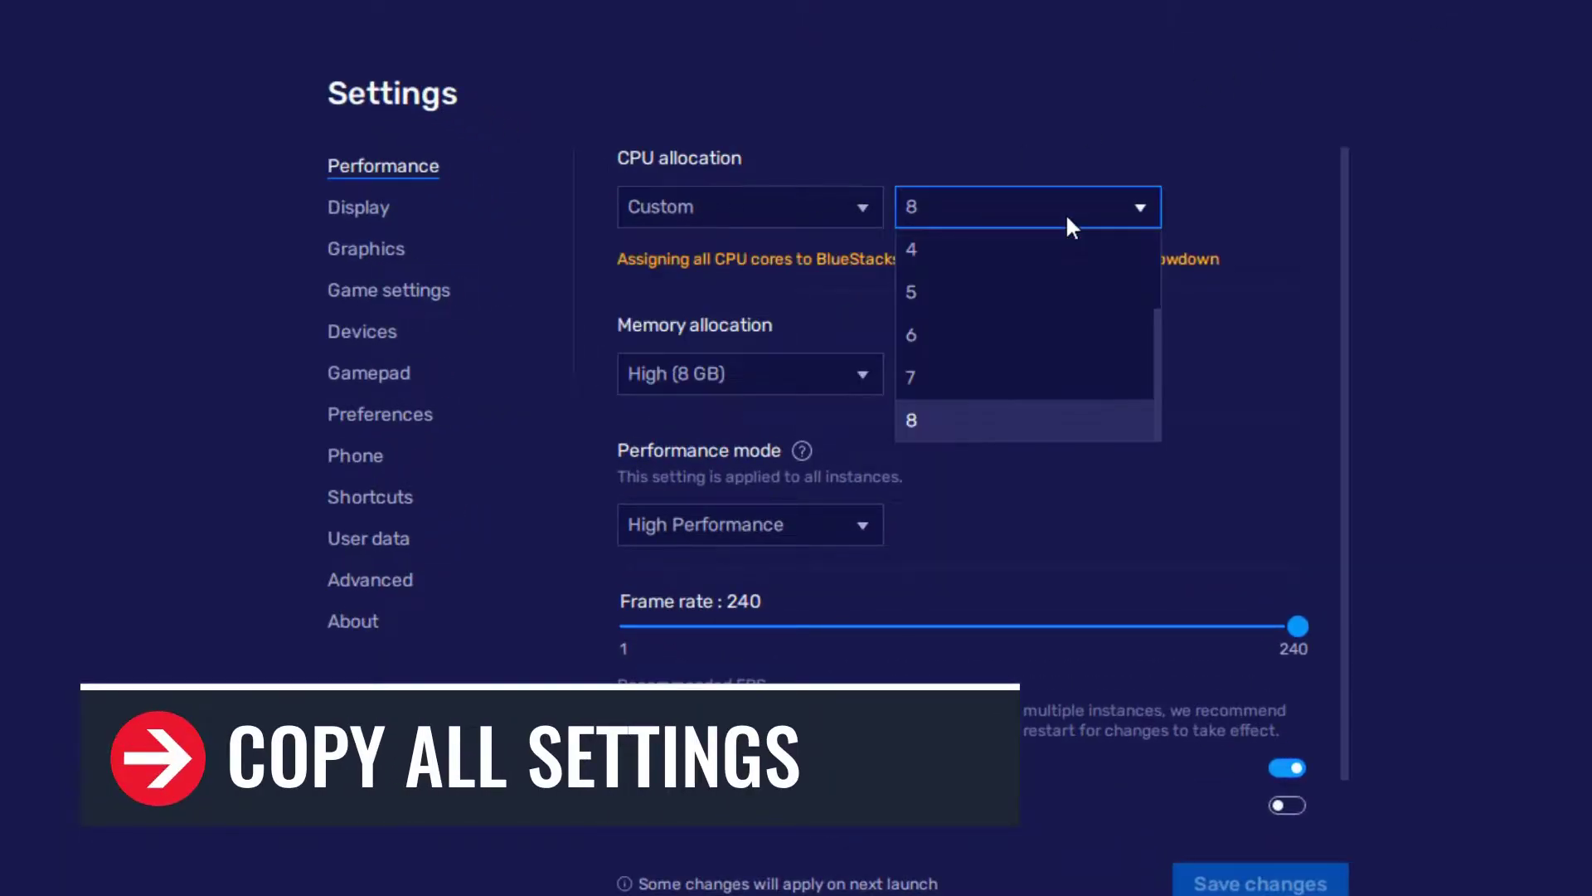
click(948, 420)
Step: Set the memory allocation to High (8 GB)
click(783, 384)
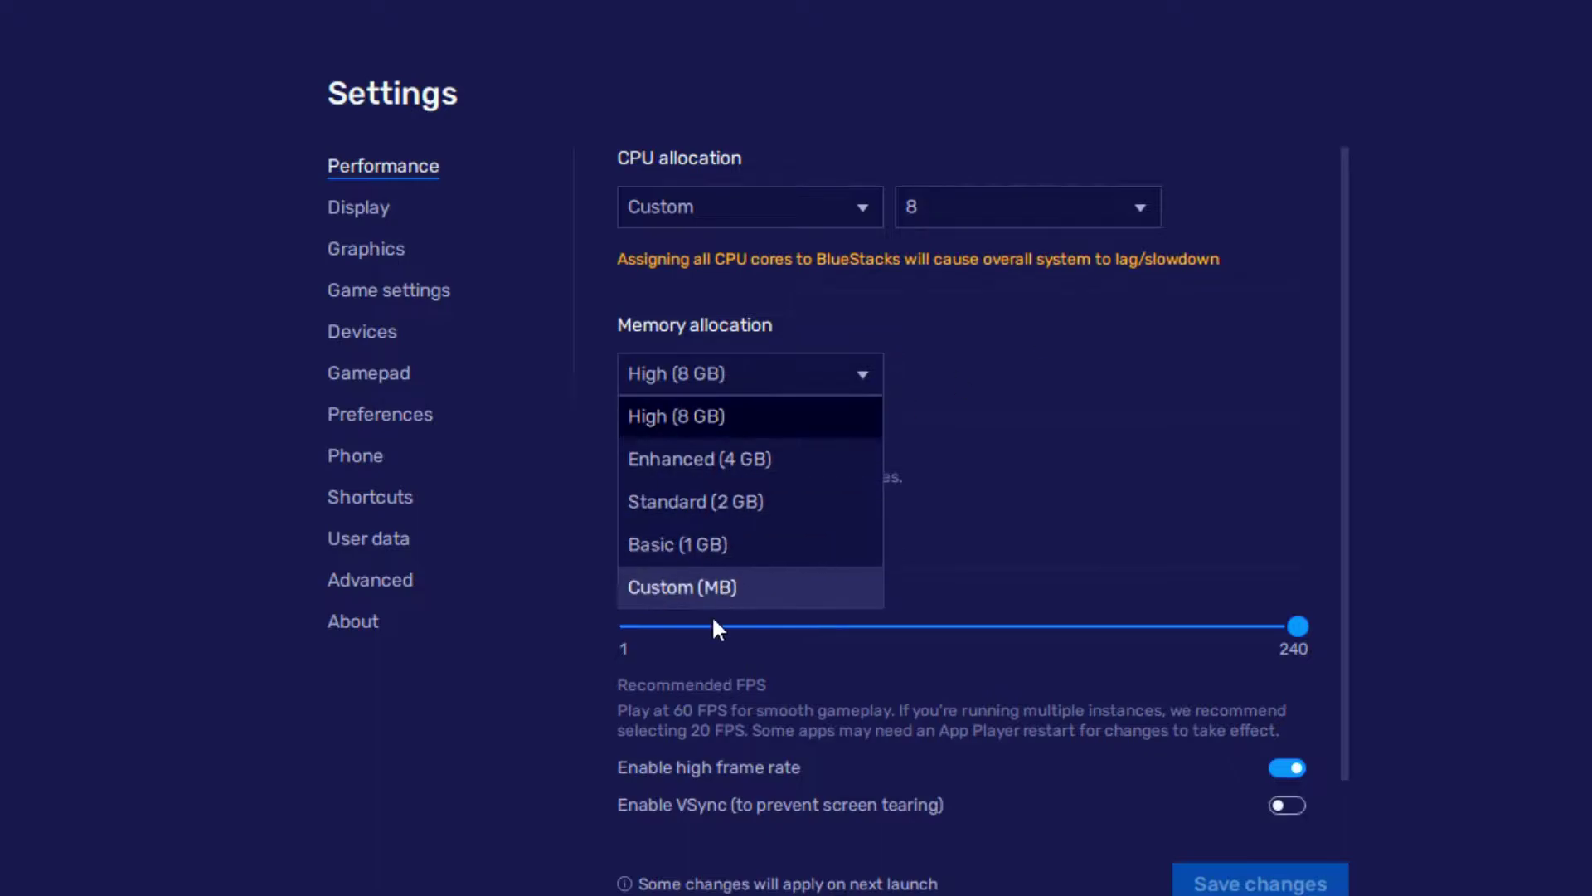
click(655, 587)
click(705, 372)
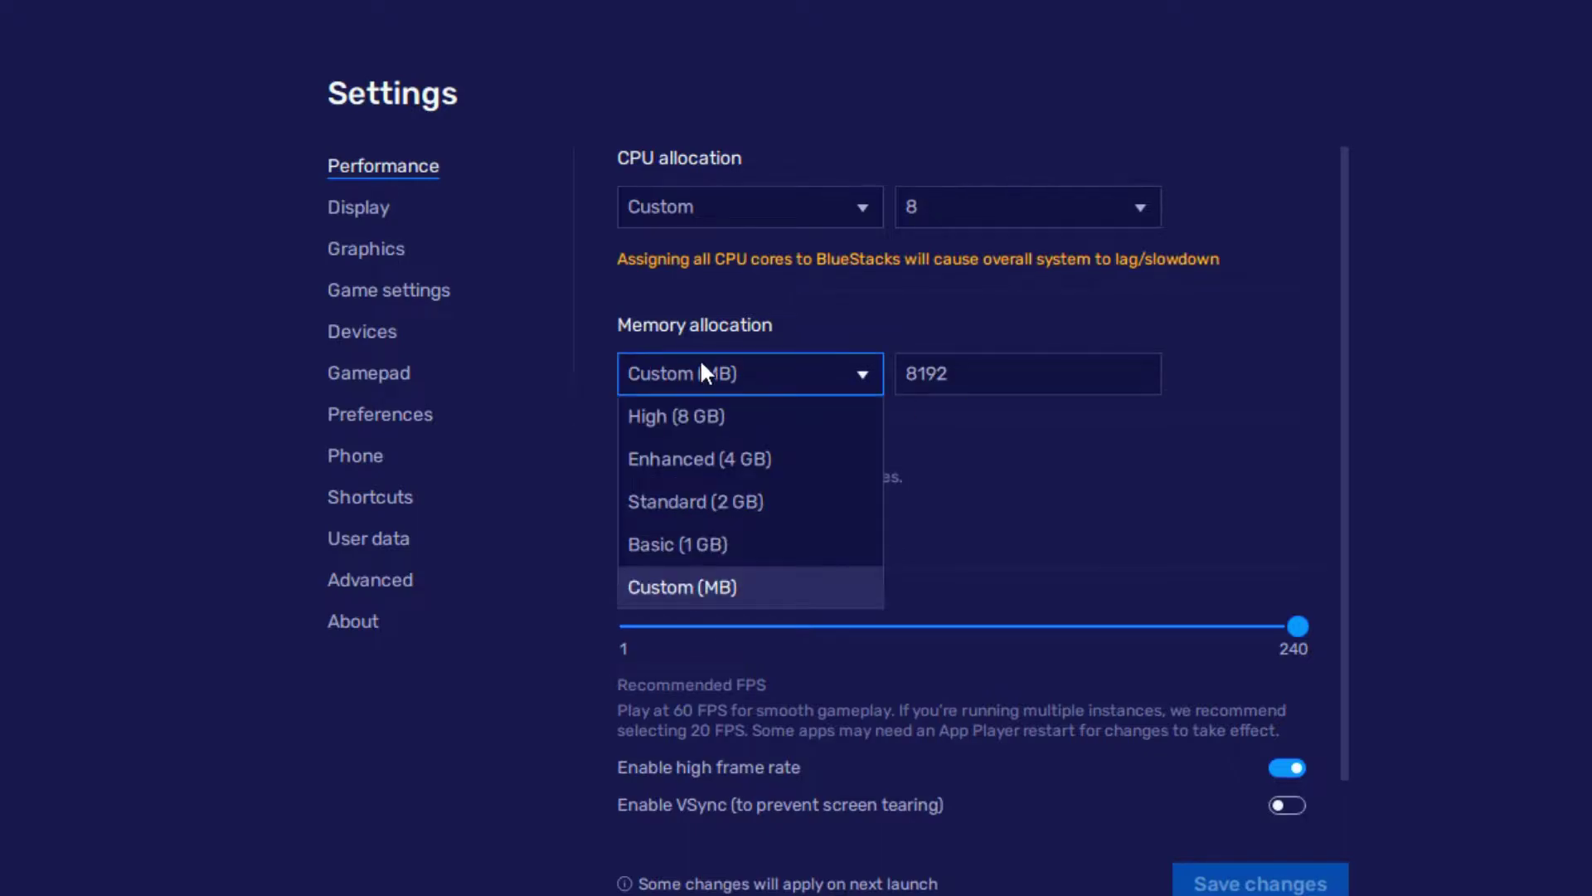
click(718, 419)
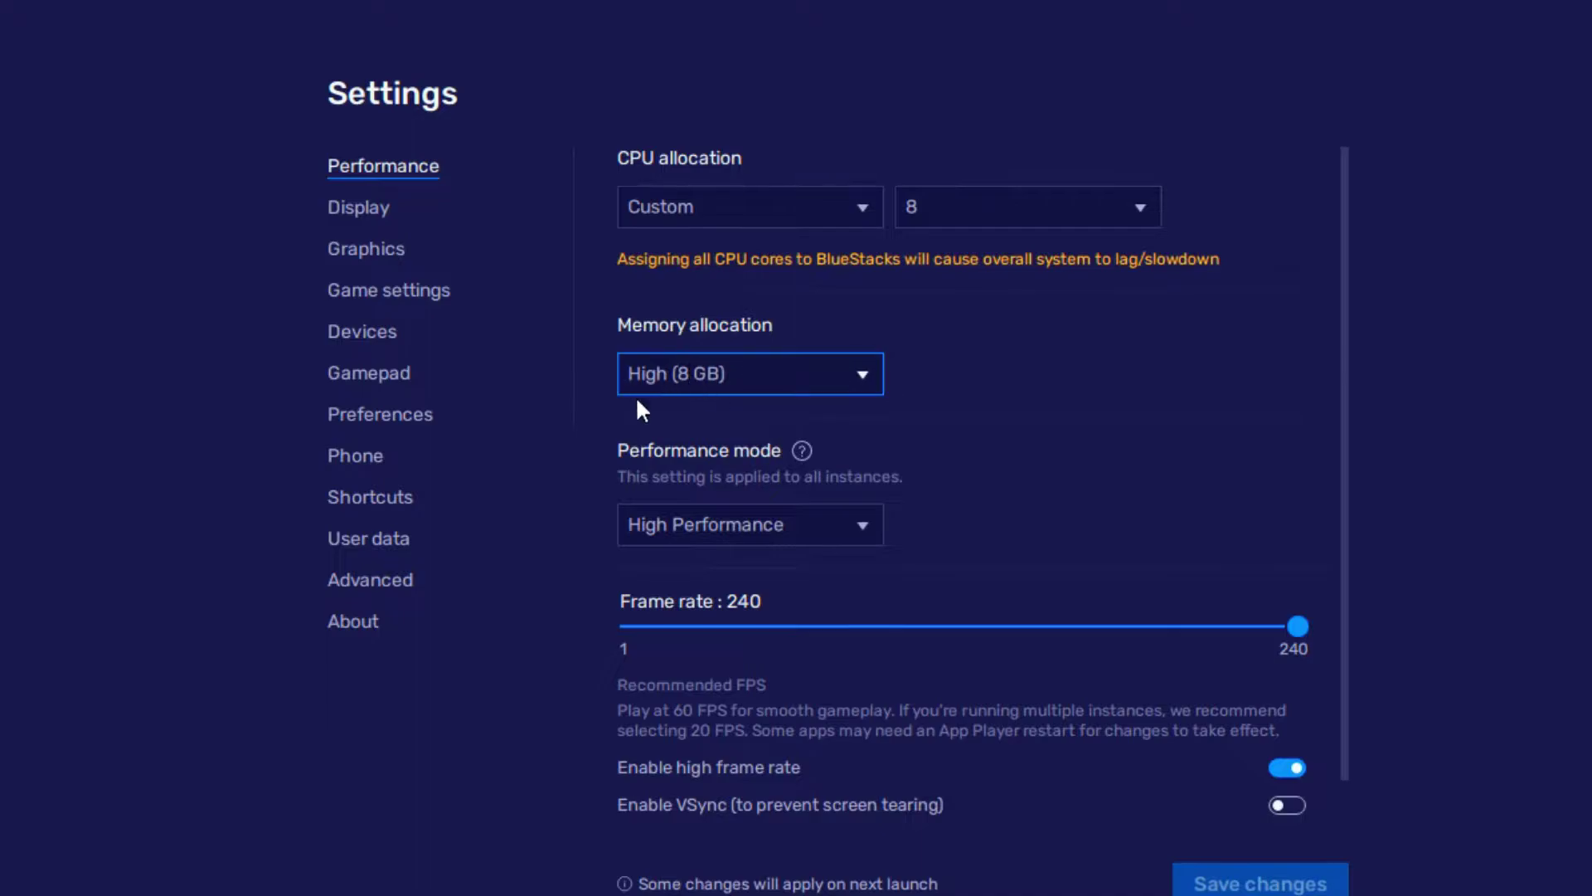
Step: Set the performance mode to High Performance and the frame rate to 240
click(749, 528)
click(685, 614)
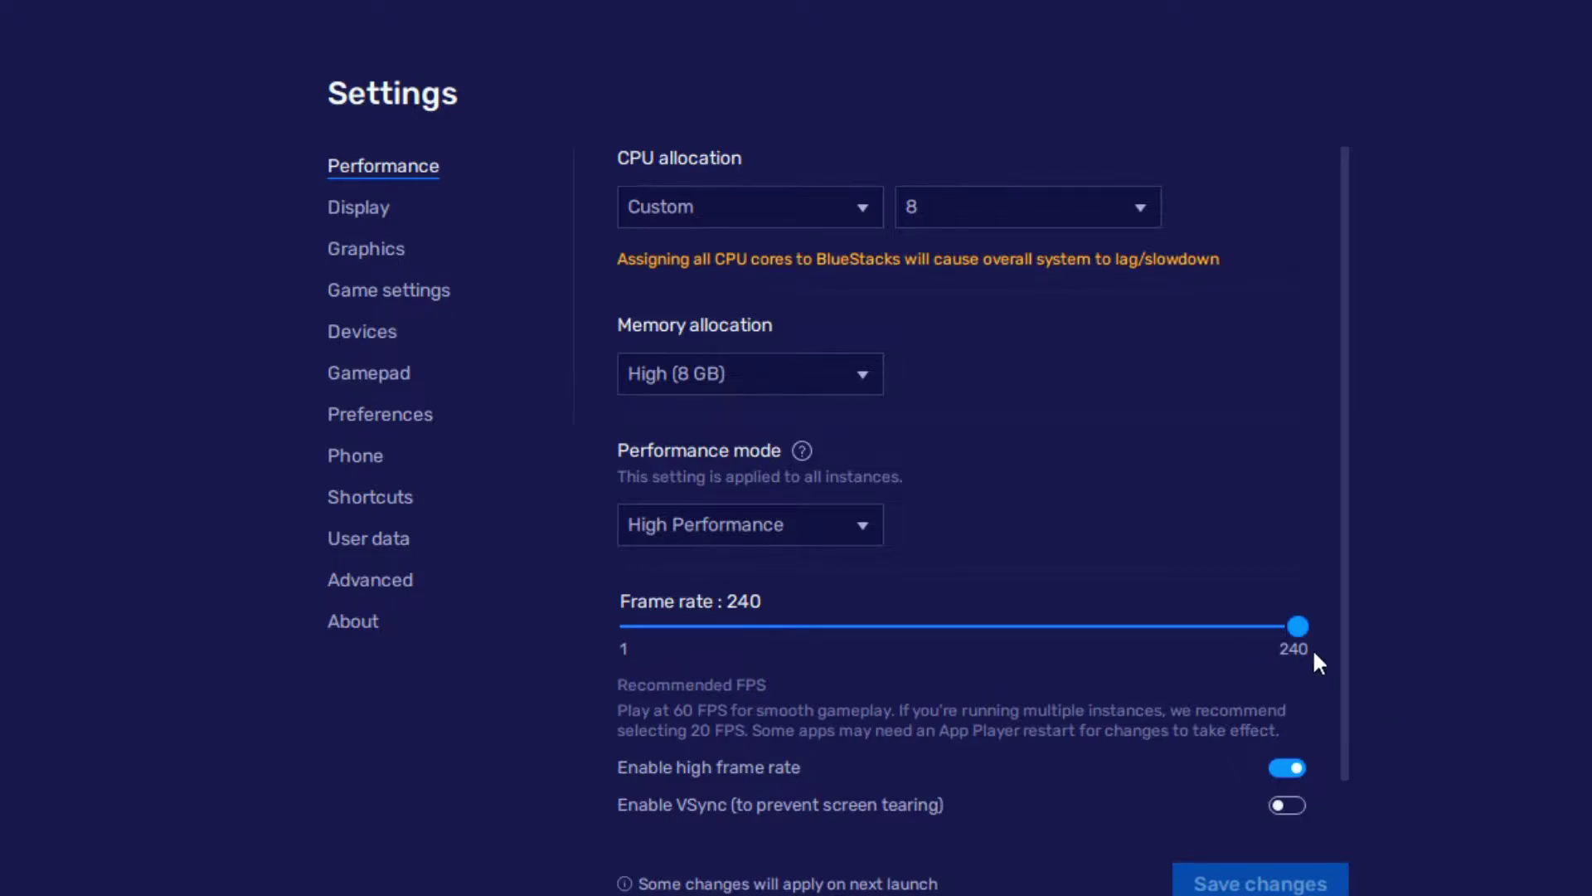
drag(1298, 632, 1363, 627)
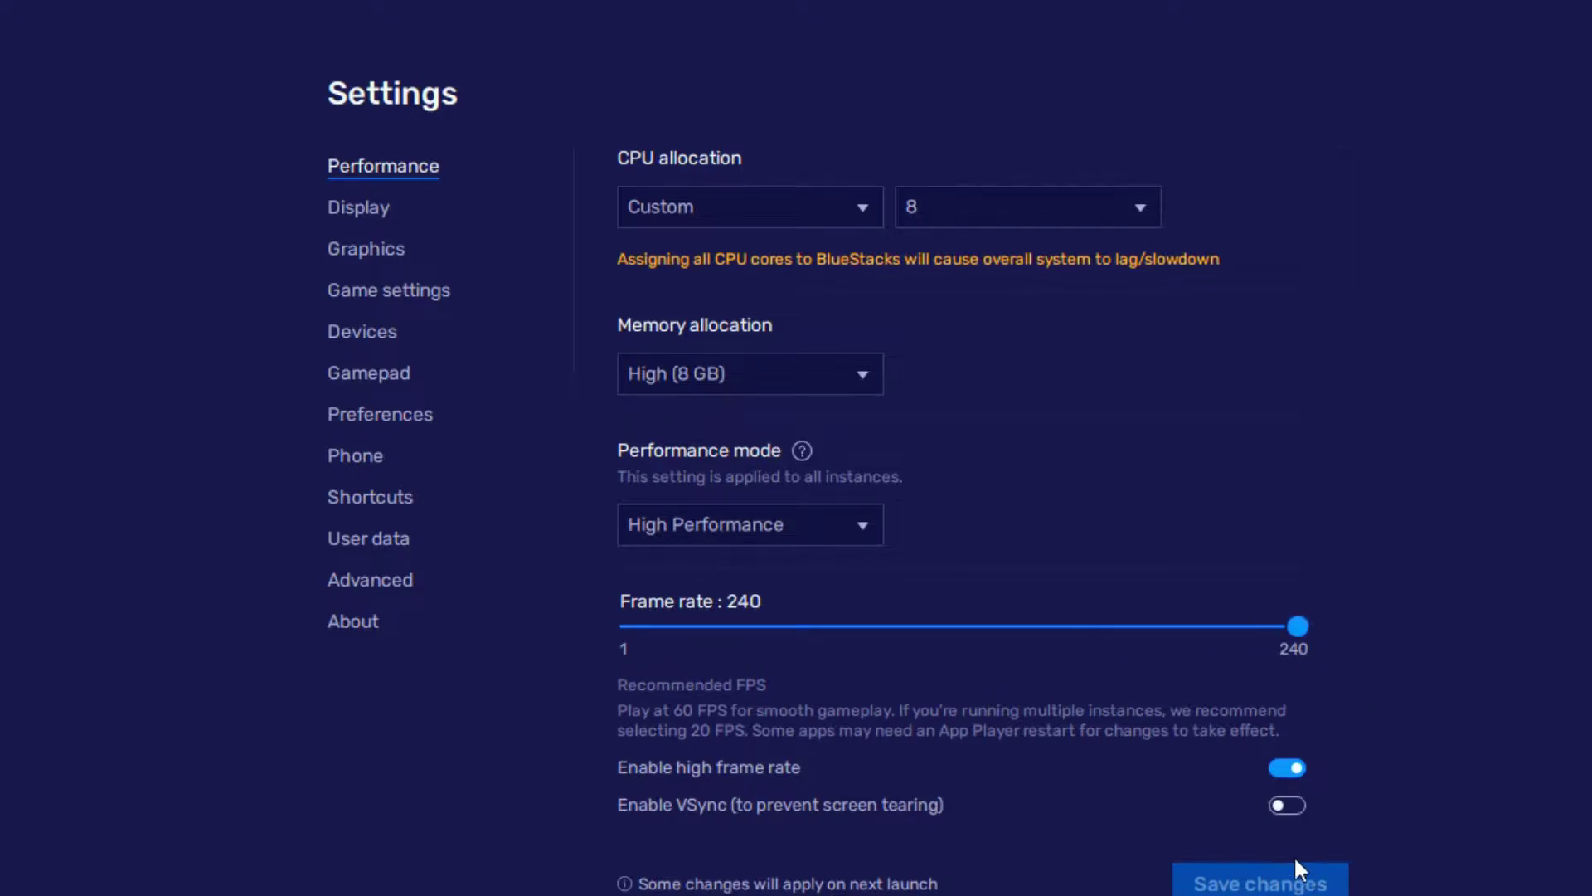
Step: Review the display, graphics, game, devices, gamepad and preferences settings
click(373, 201)
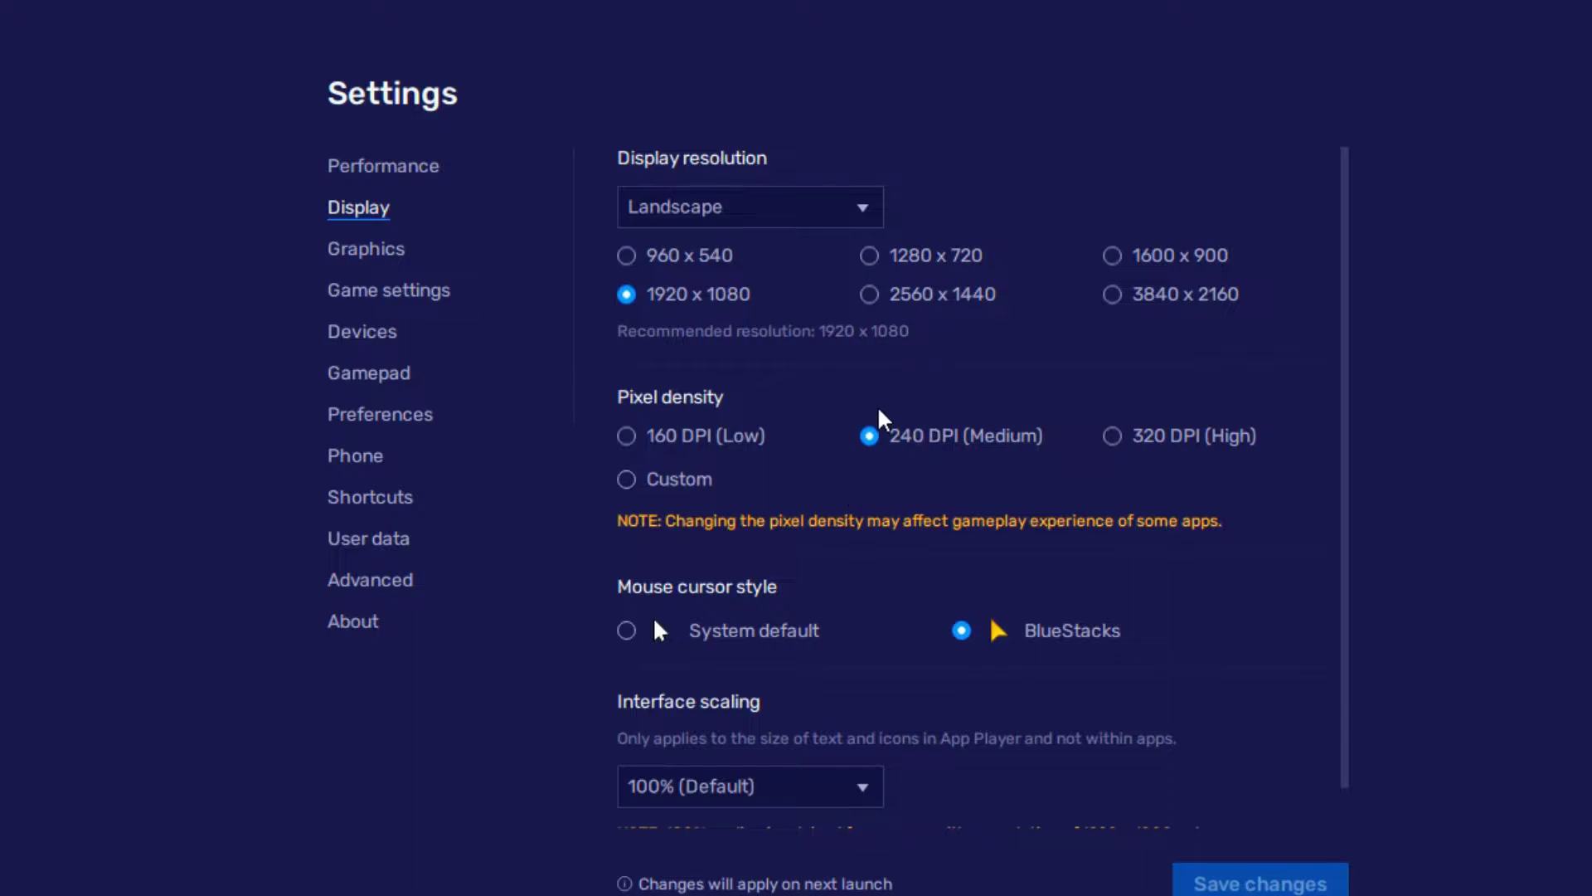
scroll(829, 780, down, 1)
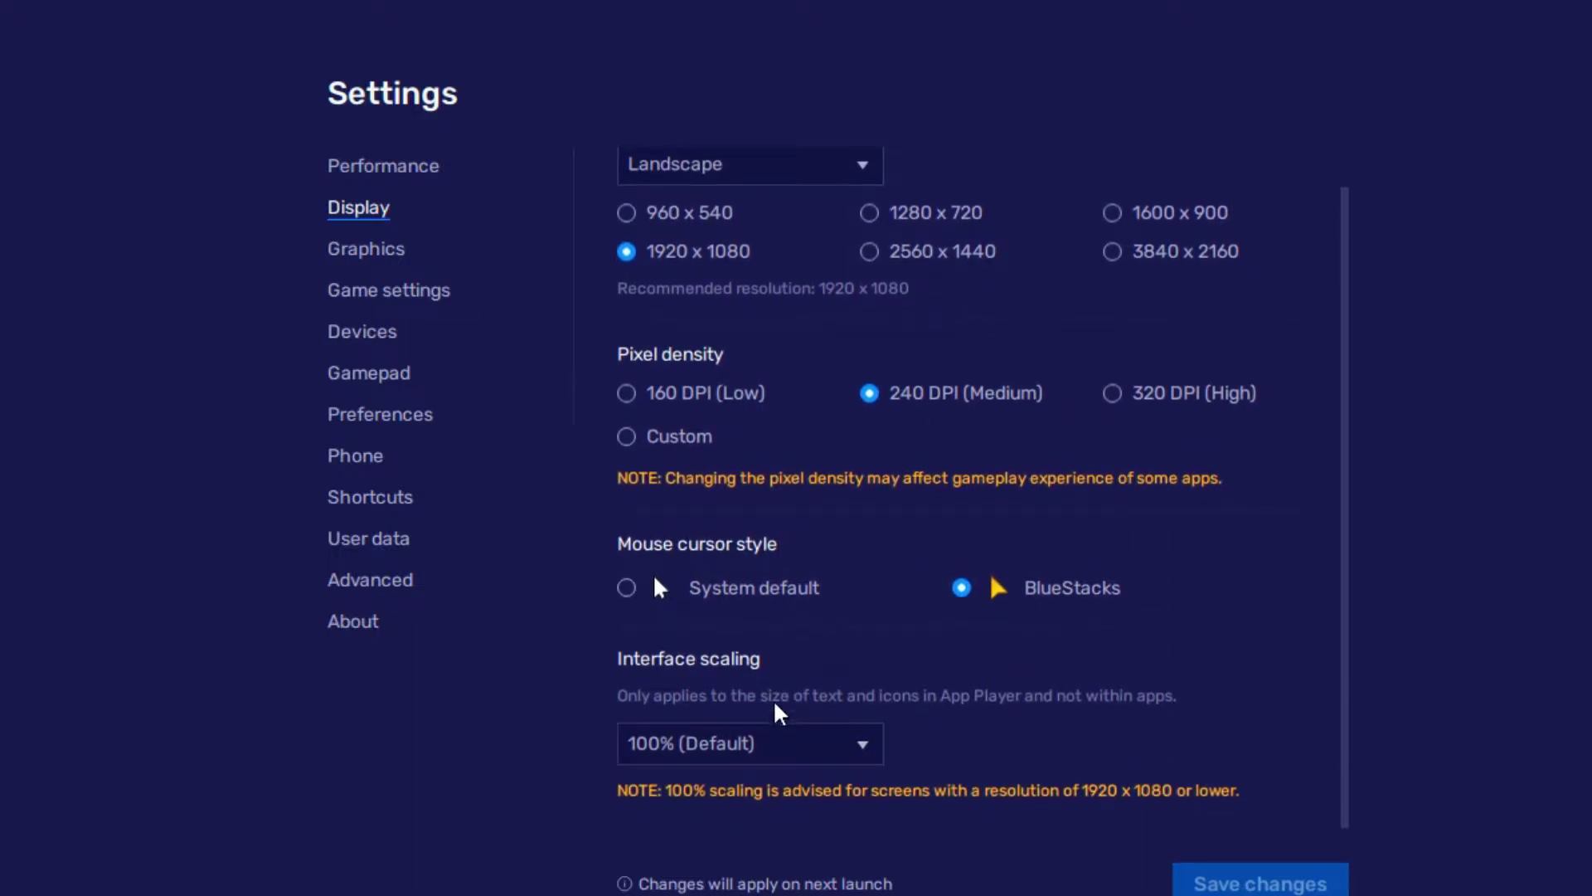
click(393, 256)
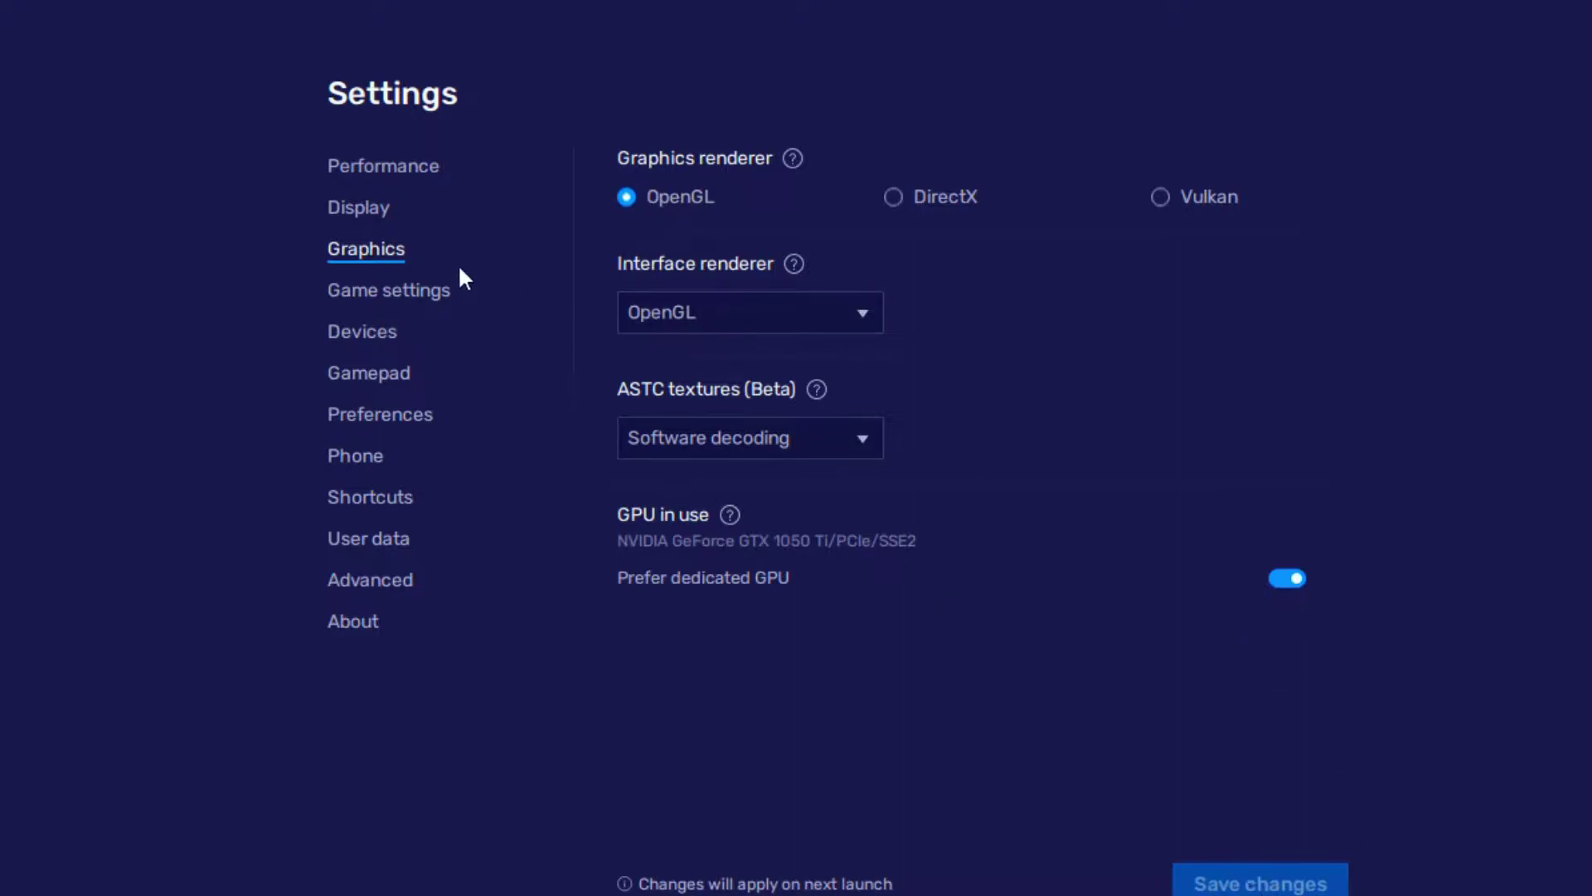
click(419, 295)
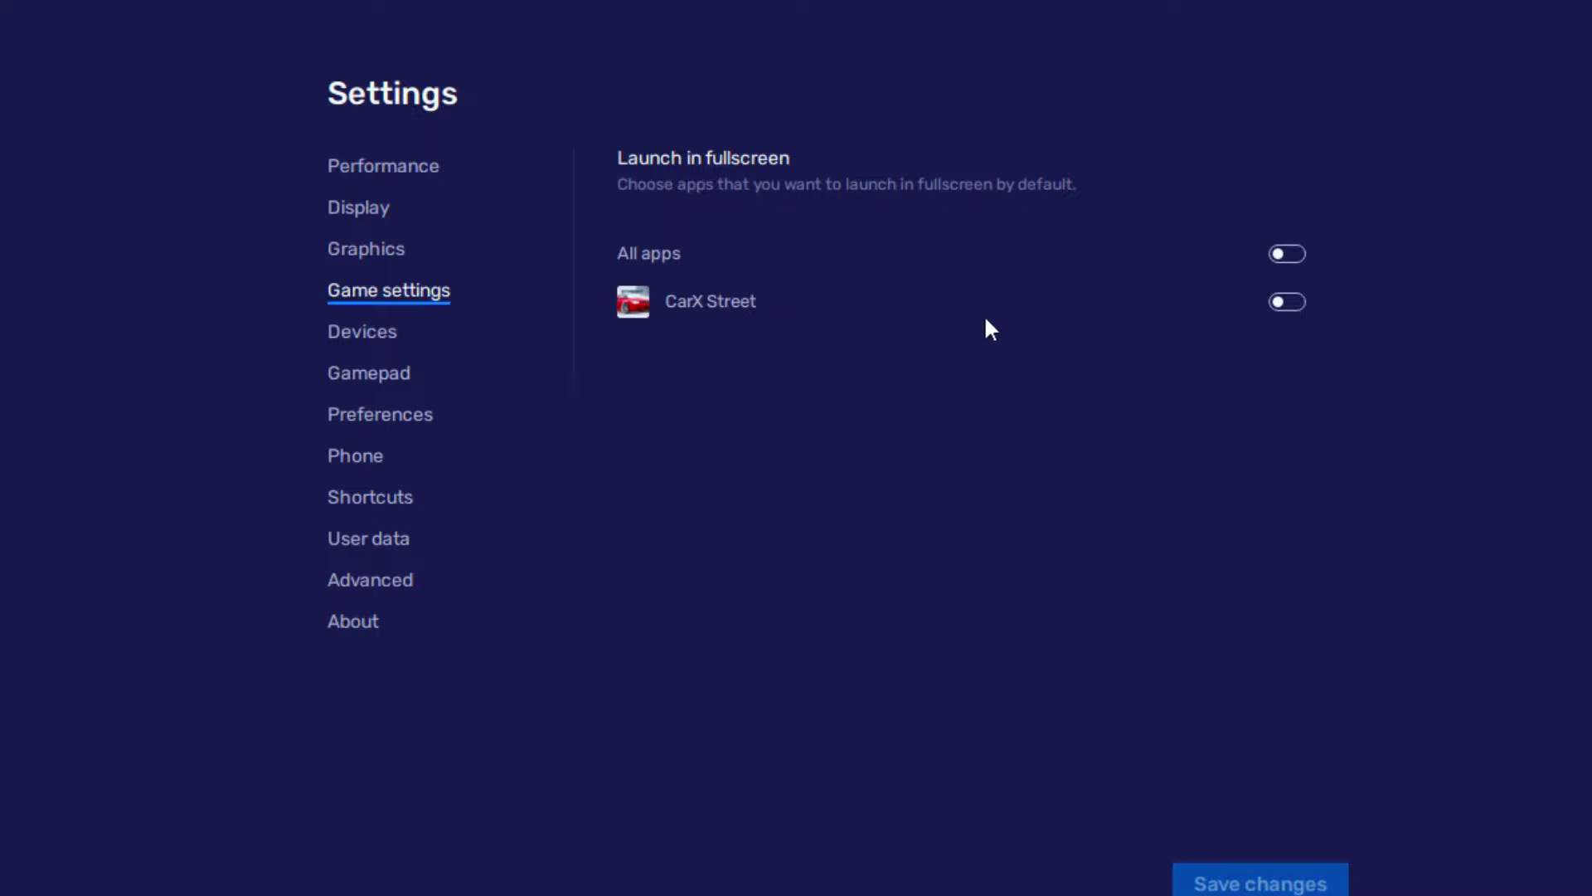
click(390, 336)
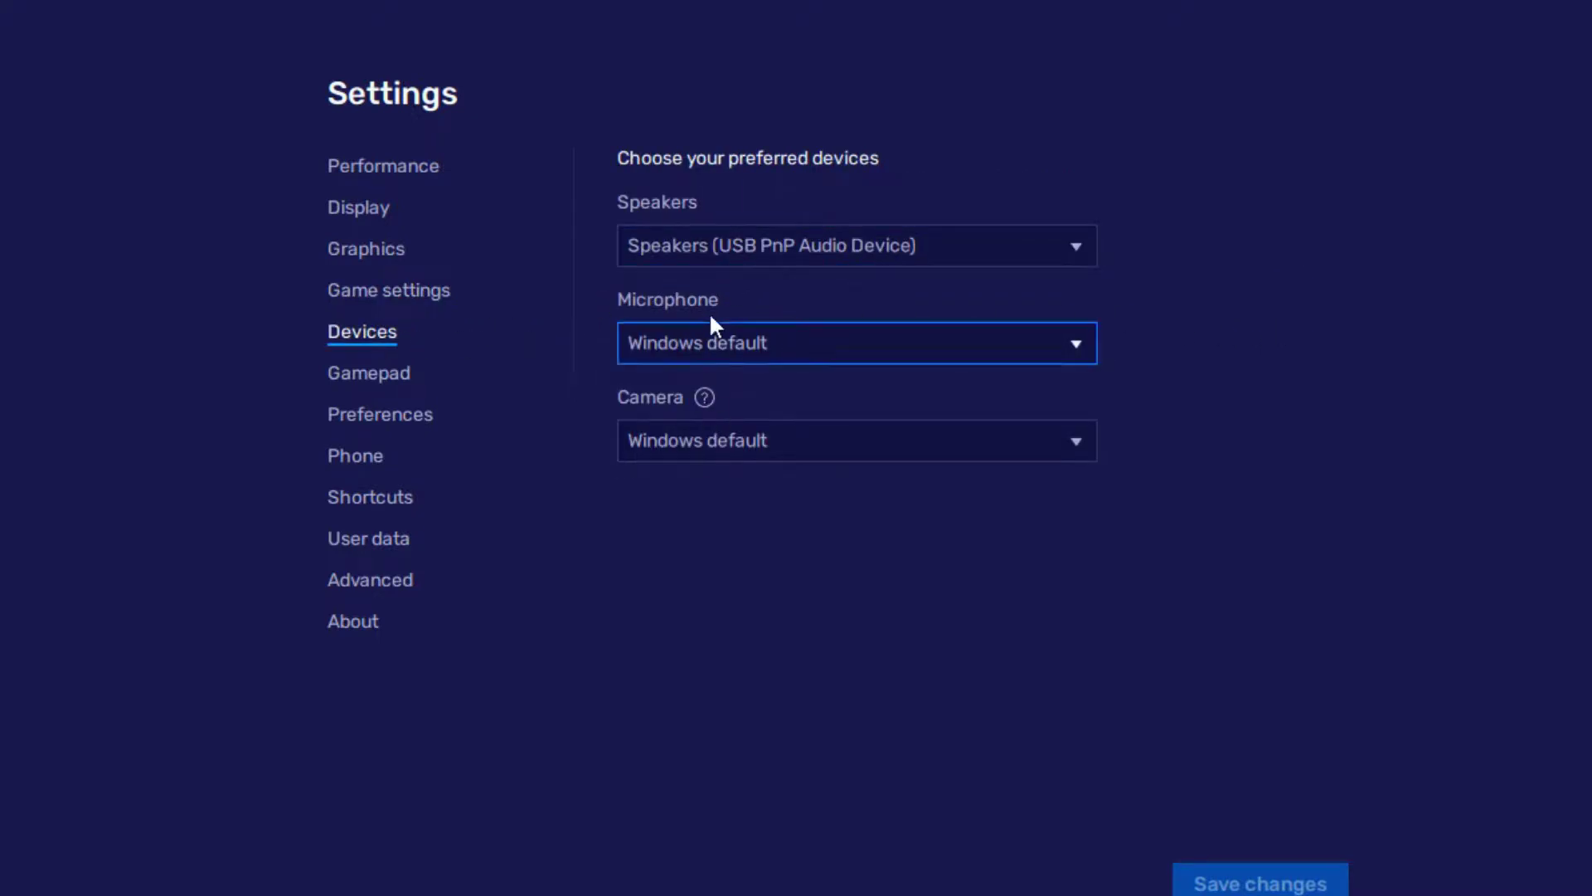
click(391, 378)
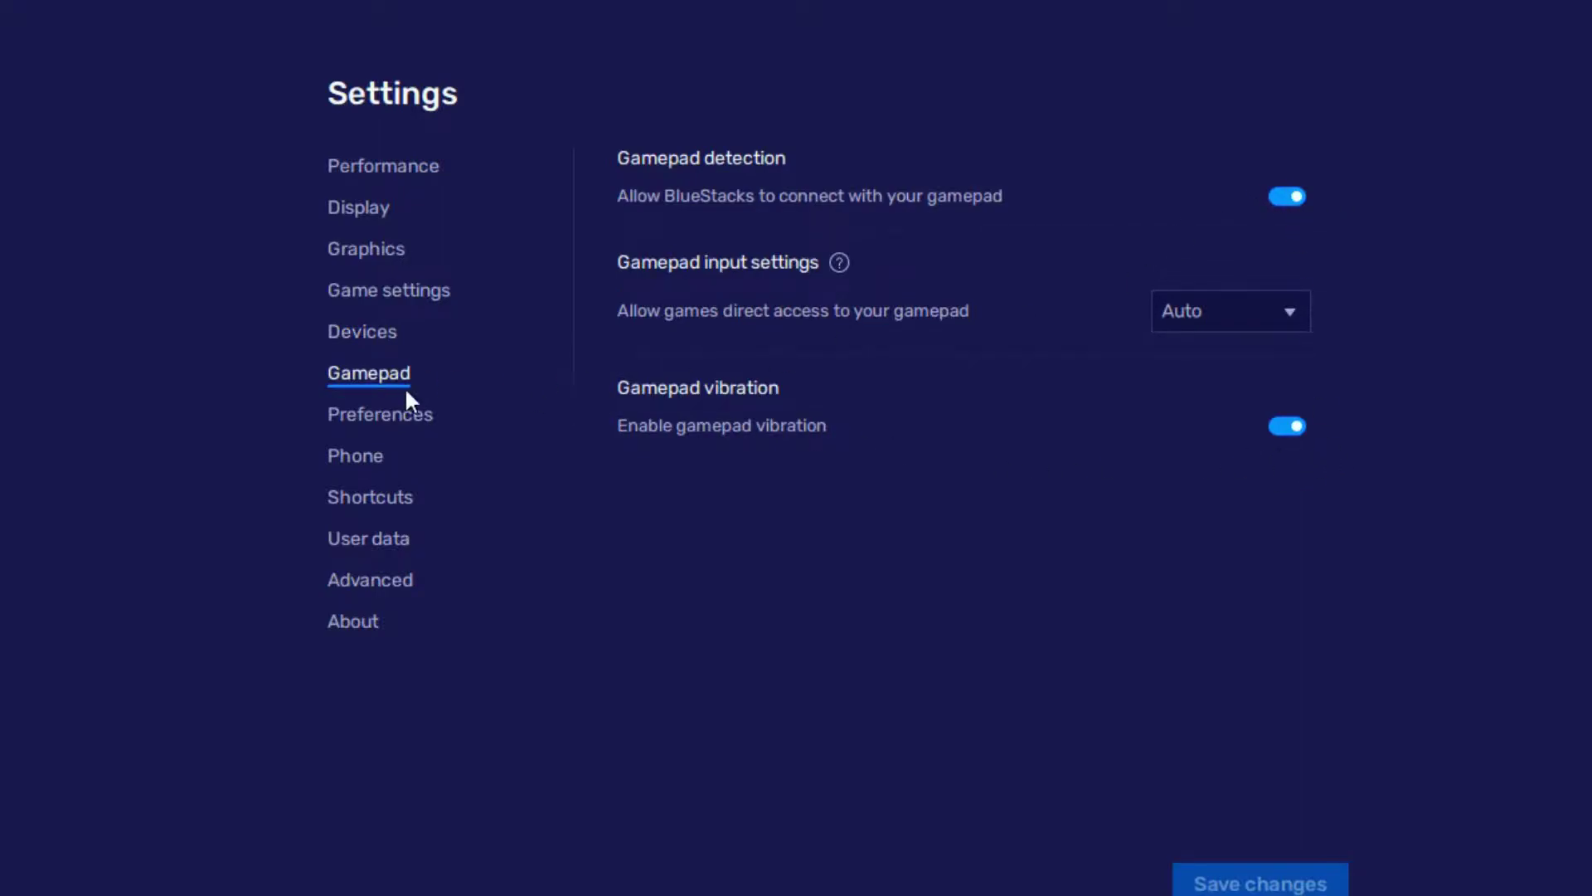
click(405, 419)
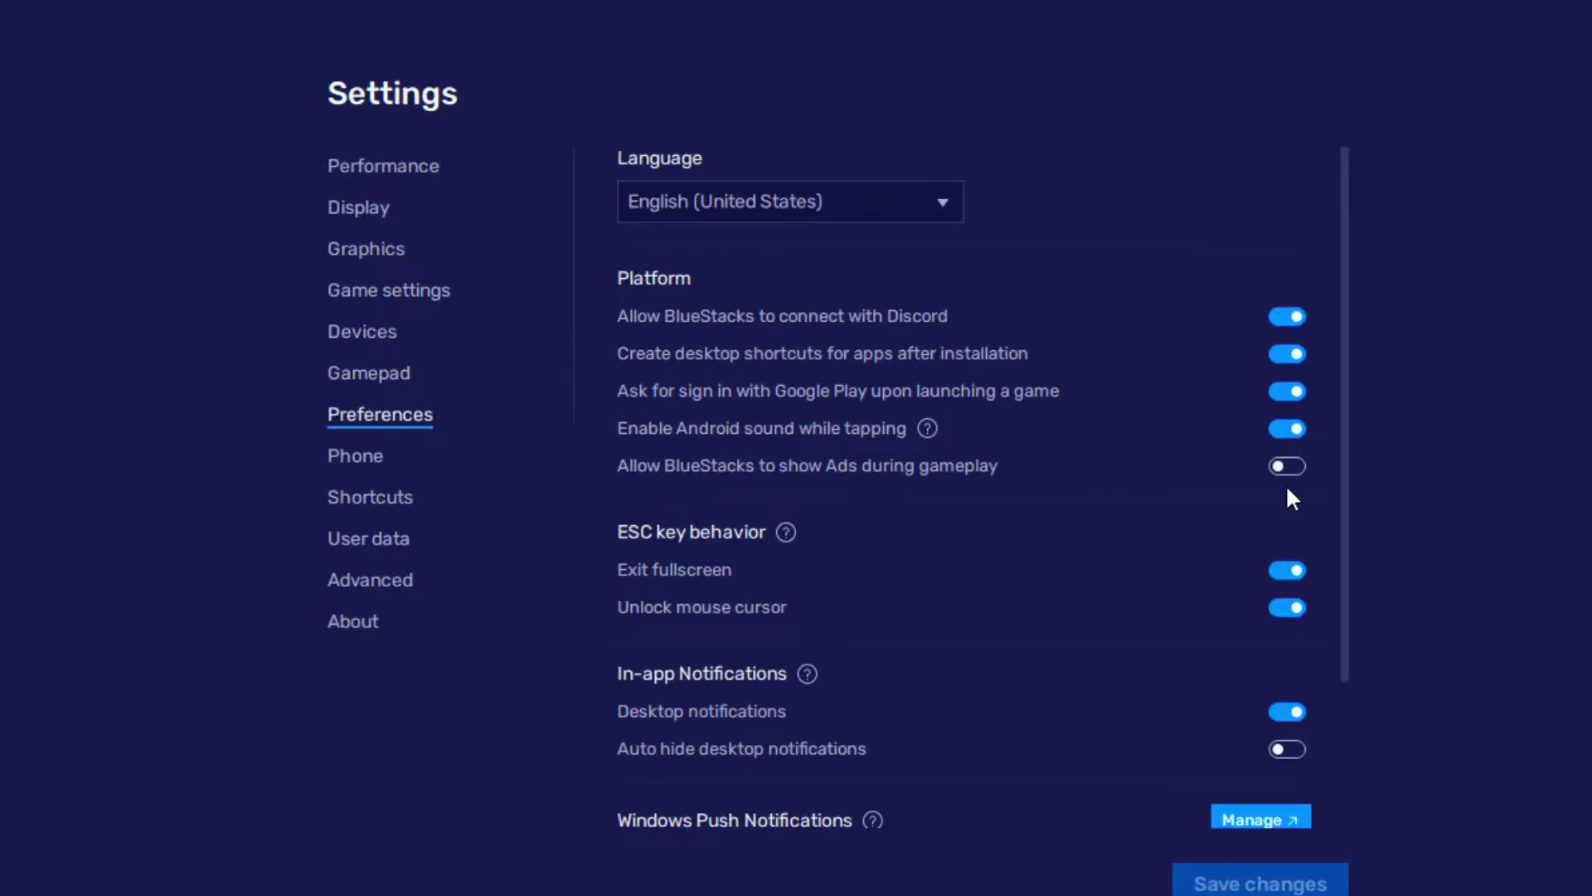
Step: Choose XIAOMI 11T PRO as the predefined device profile in the phone settings
click(340, 455)
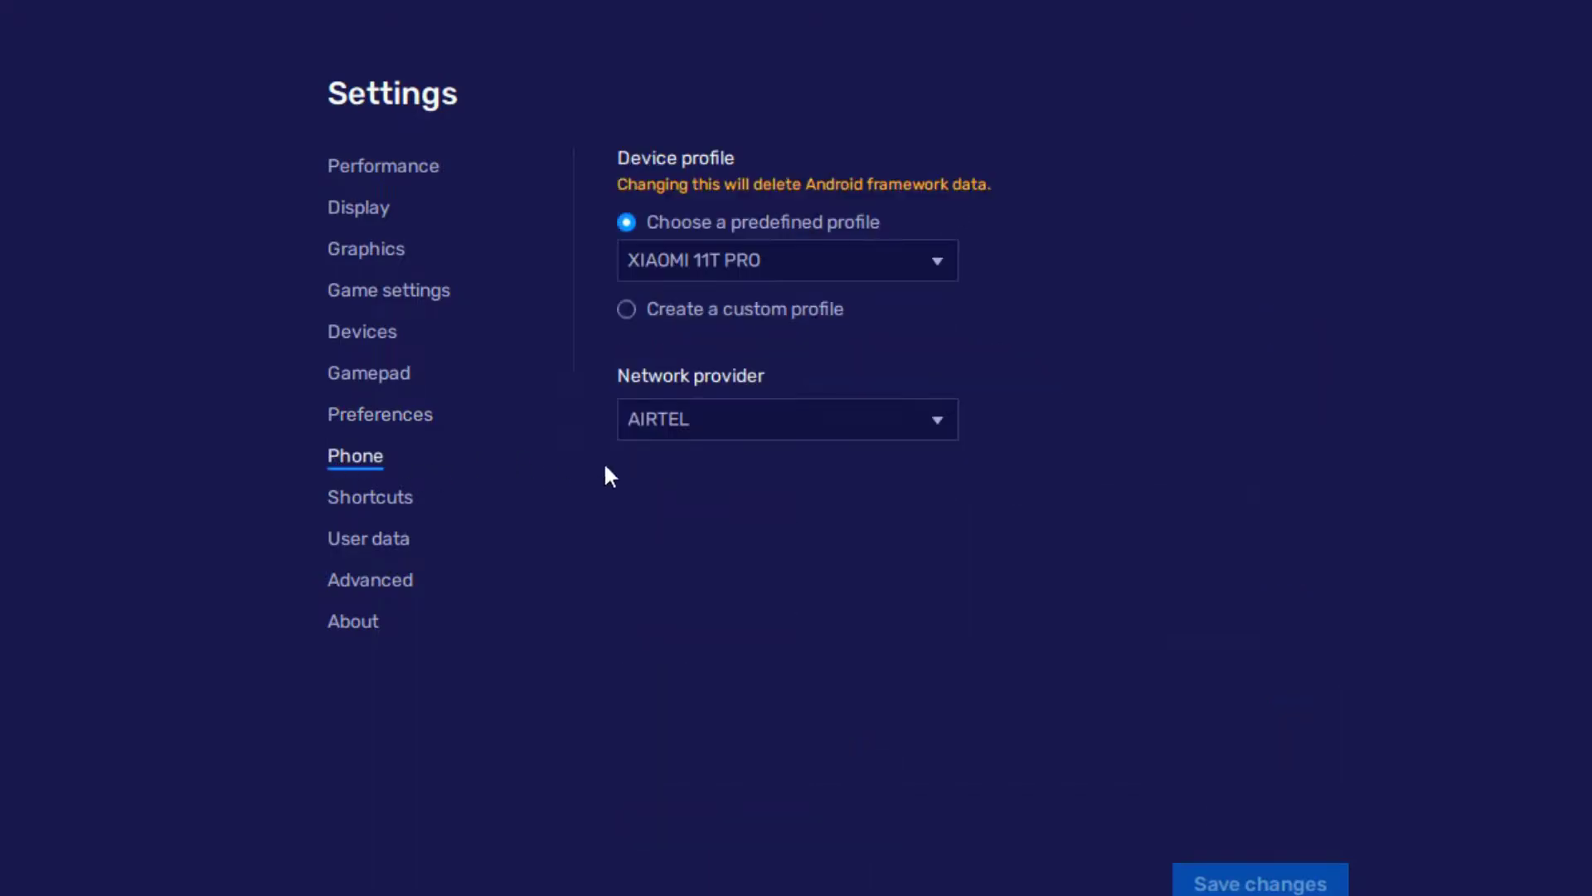
click(725, 253)
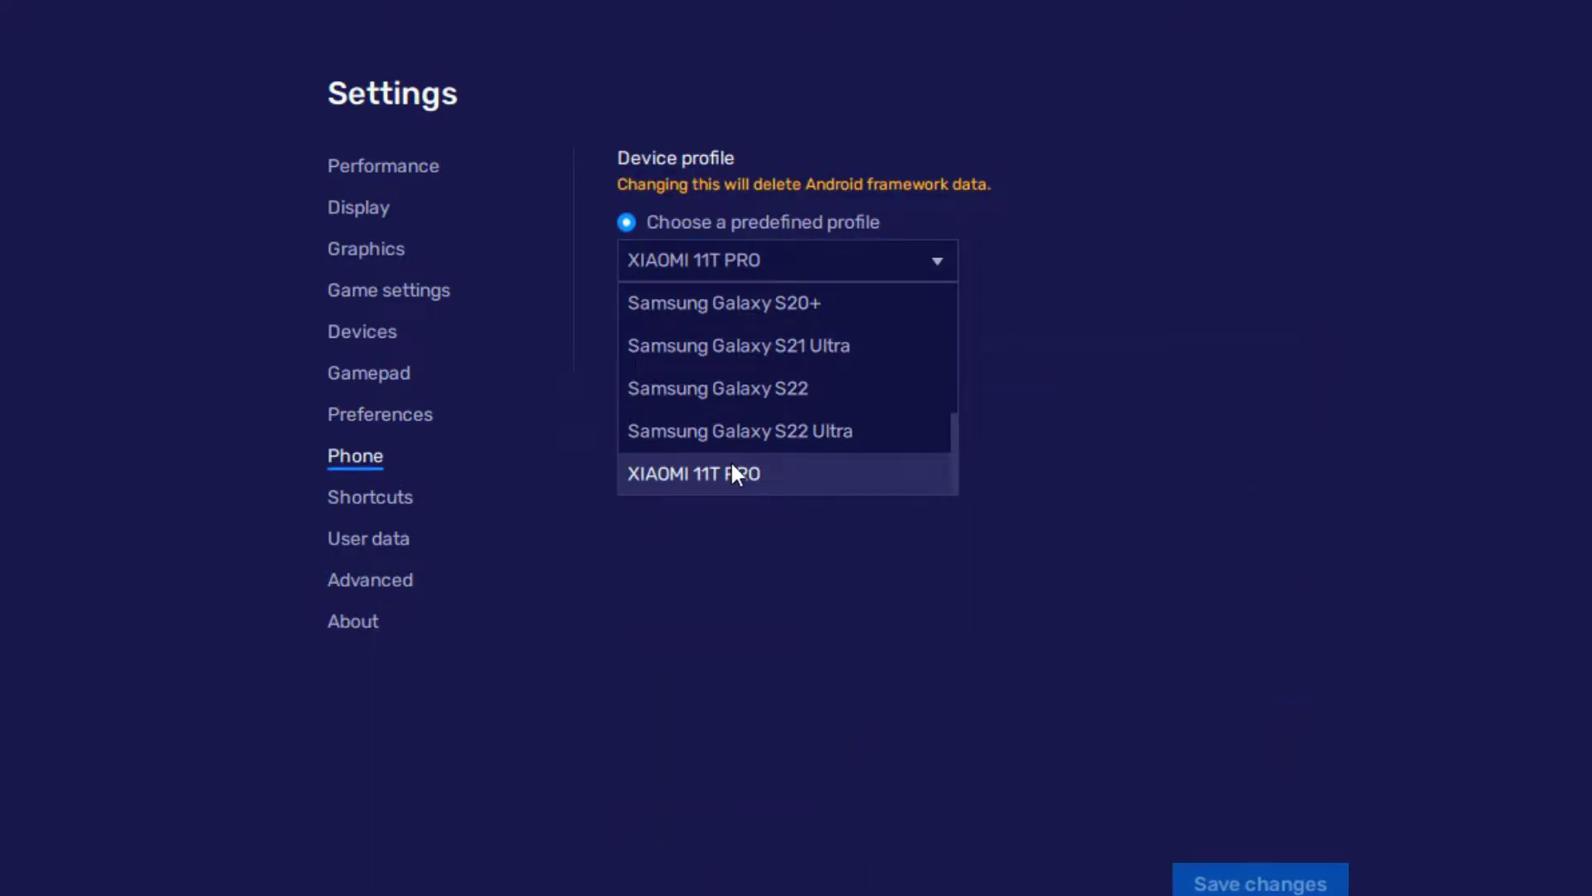
click(689, 469)
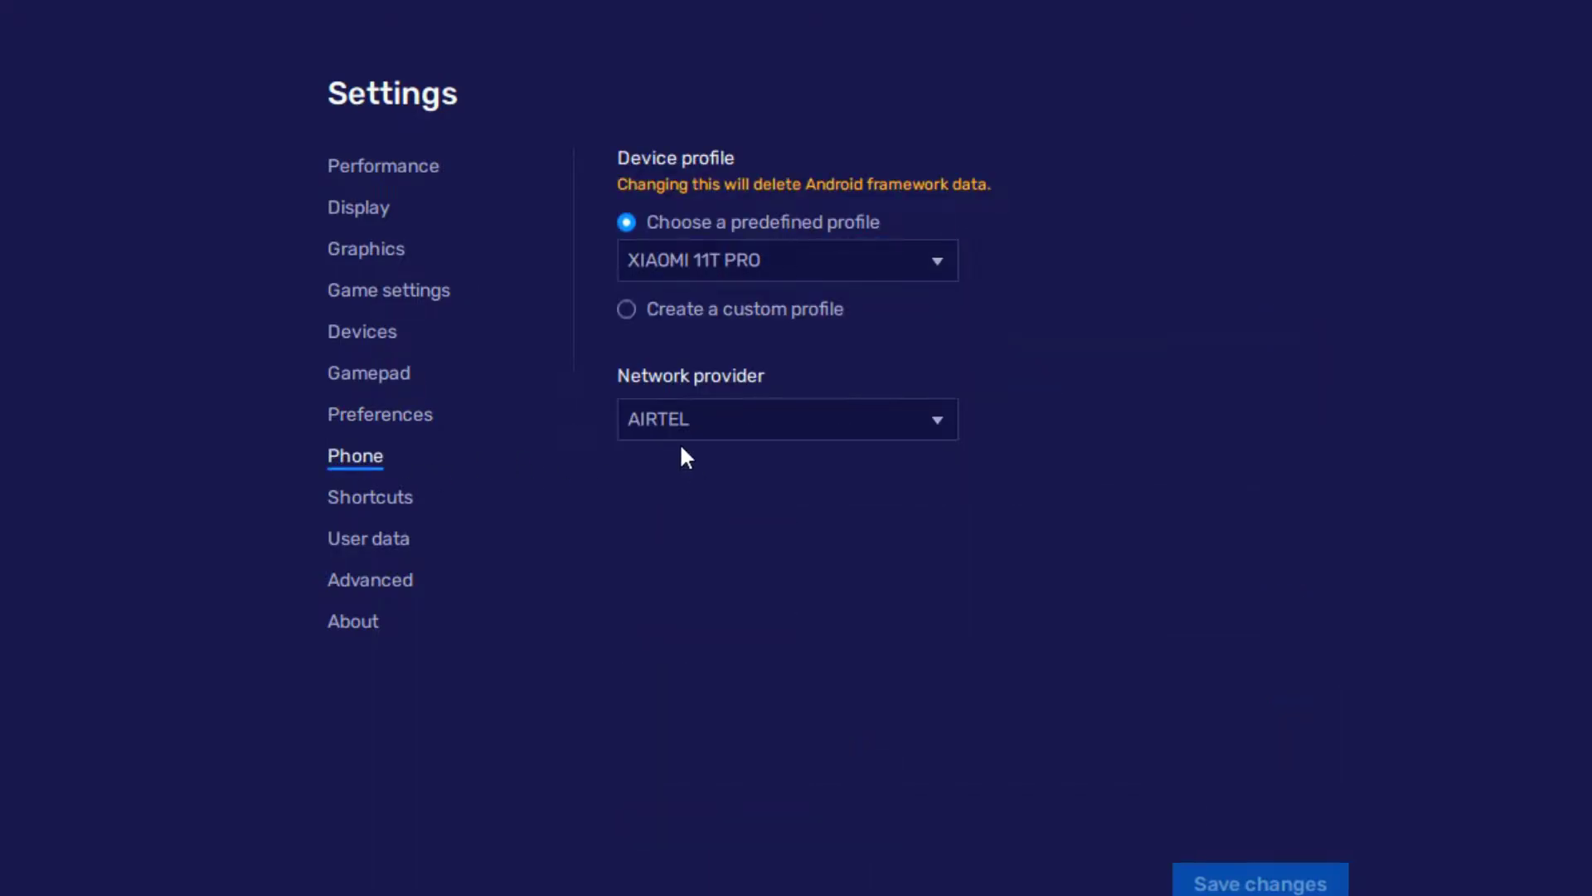
Step: Review the shortcuts, user data, advanced and about settings, and close the settings
click(394, 502)
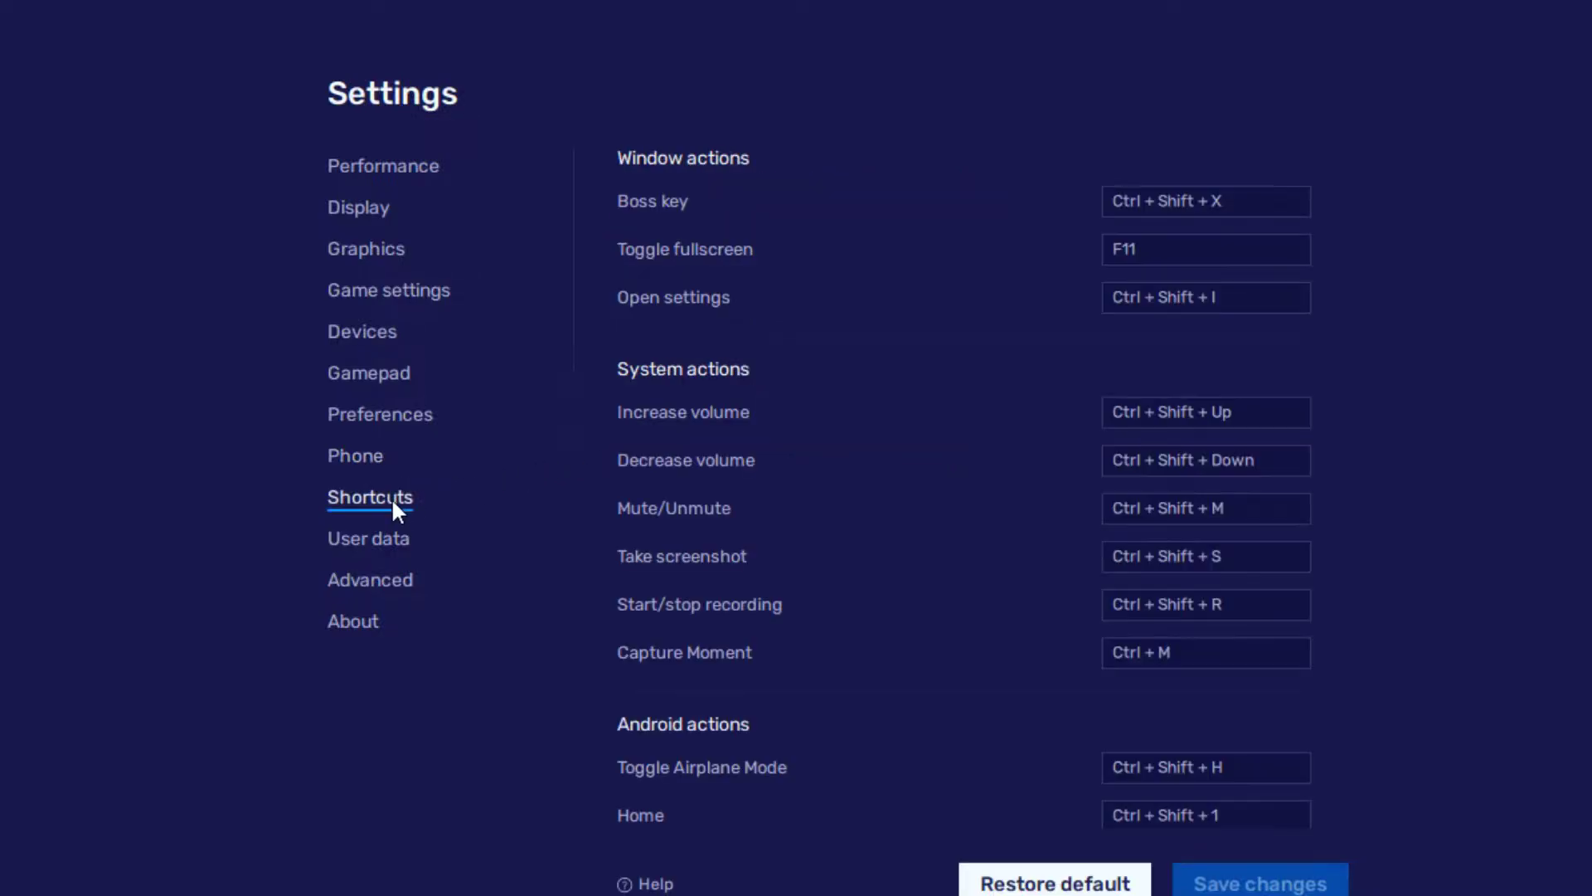
click(398, 537)
click(396, 572)
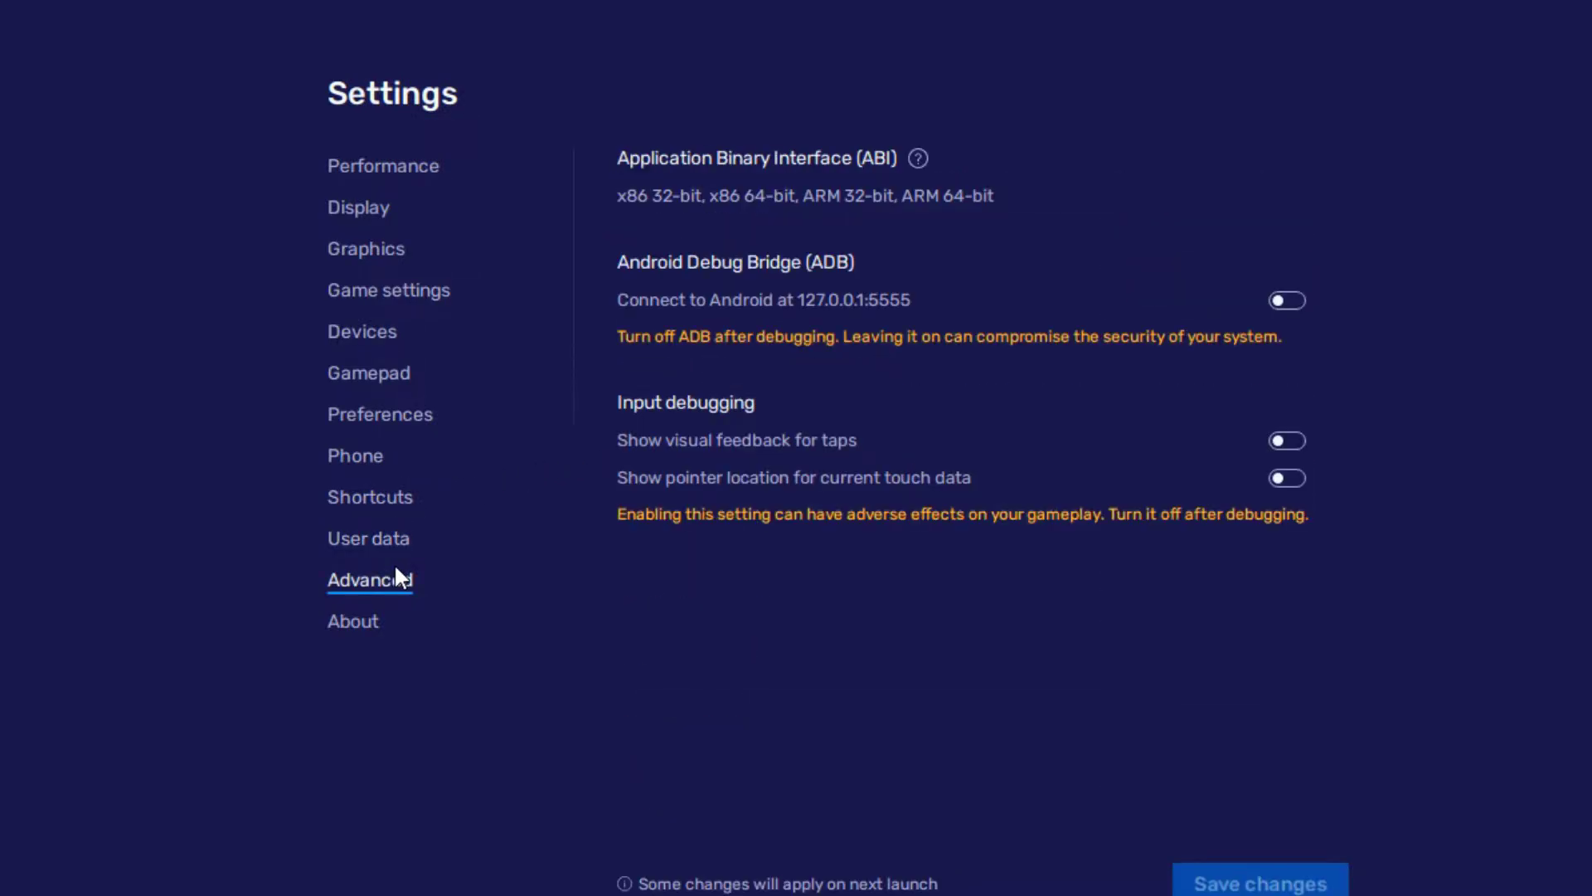
click(377, 623)
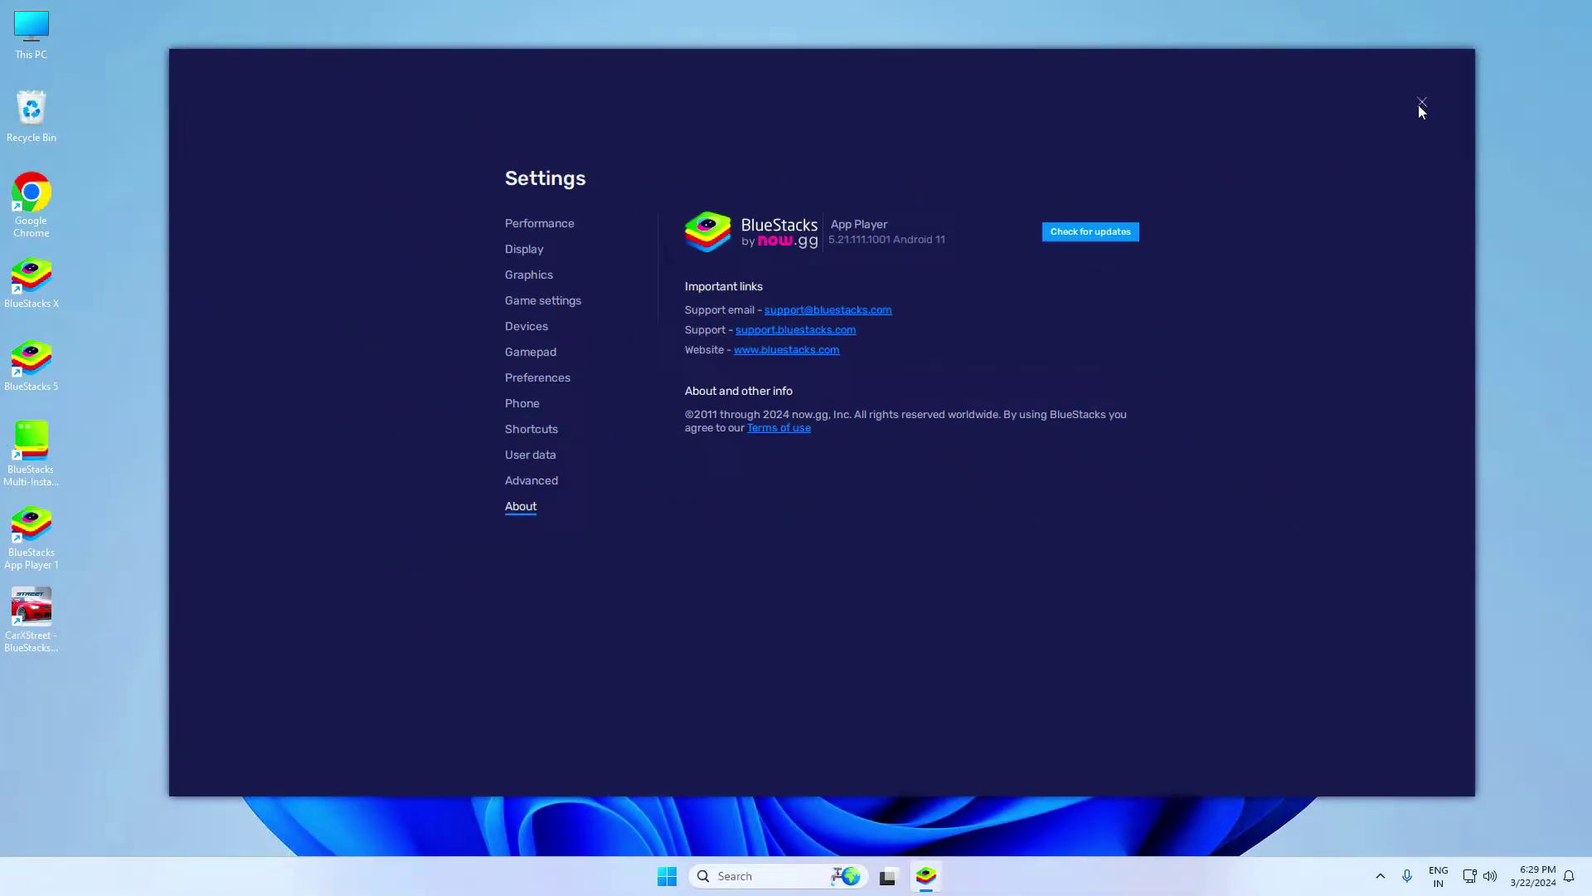
click(1420, 106)
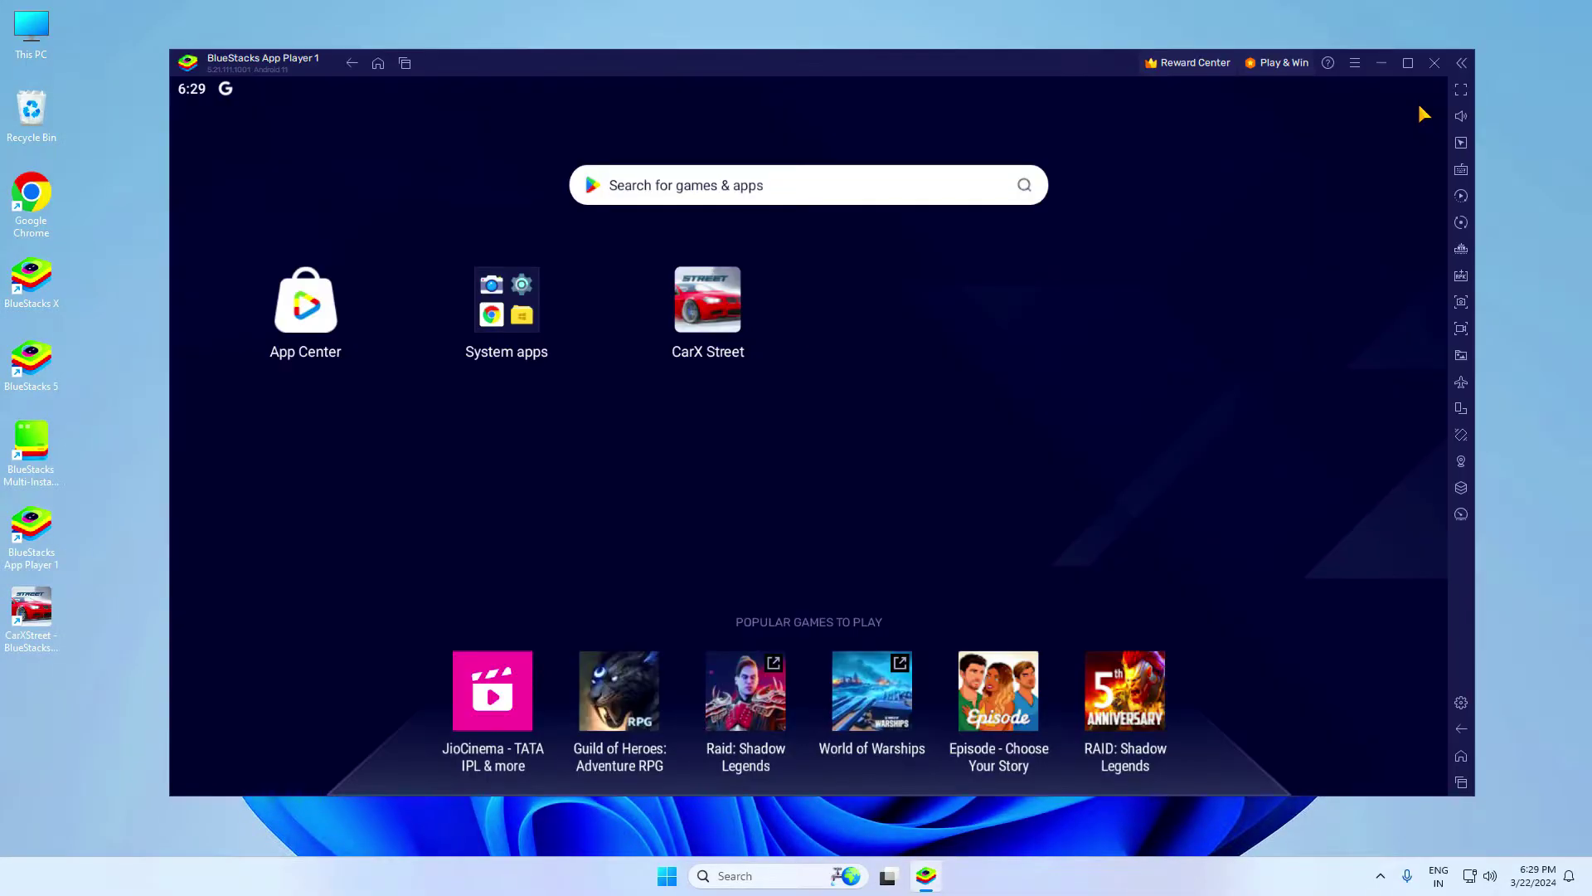
Step: Launch CarX Street, confirm the age as over 18 and accept the license agreement and privacy policy
click(705, 302)
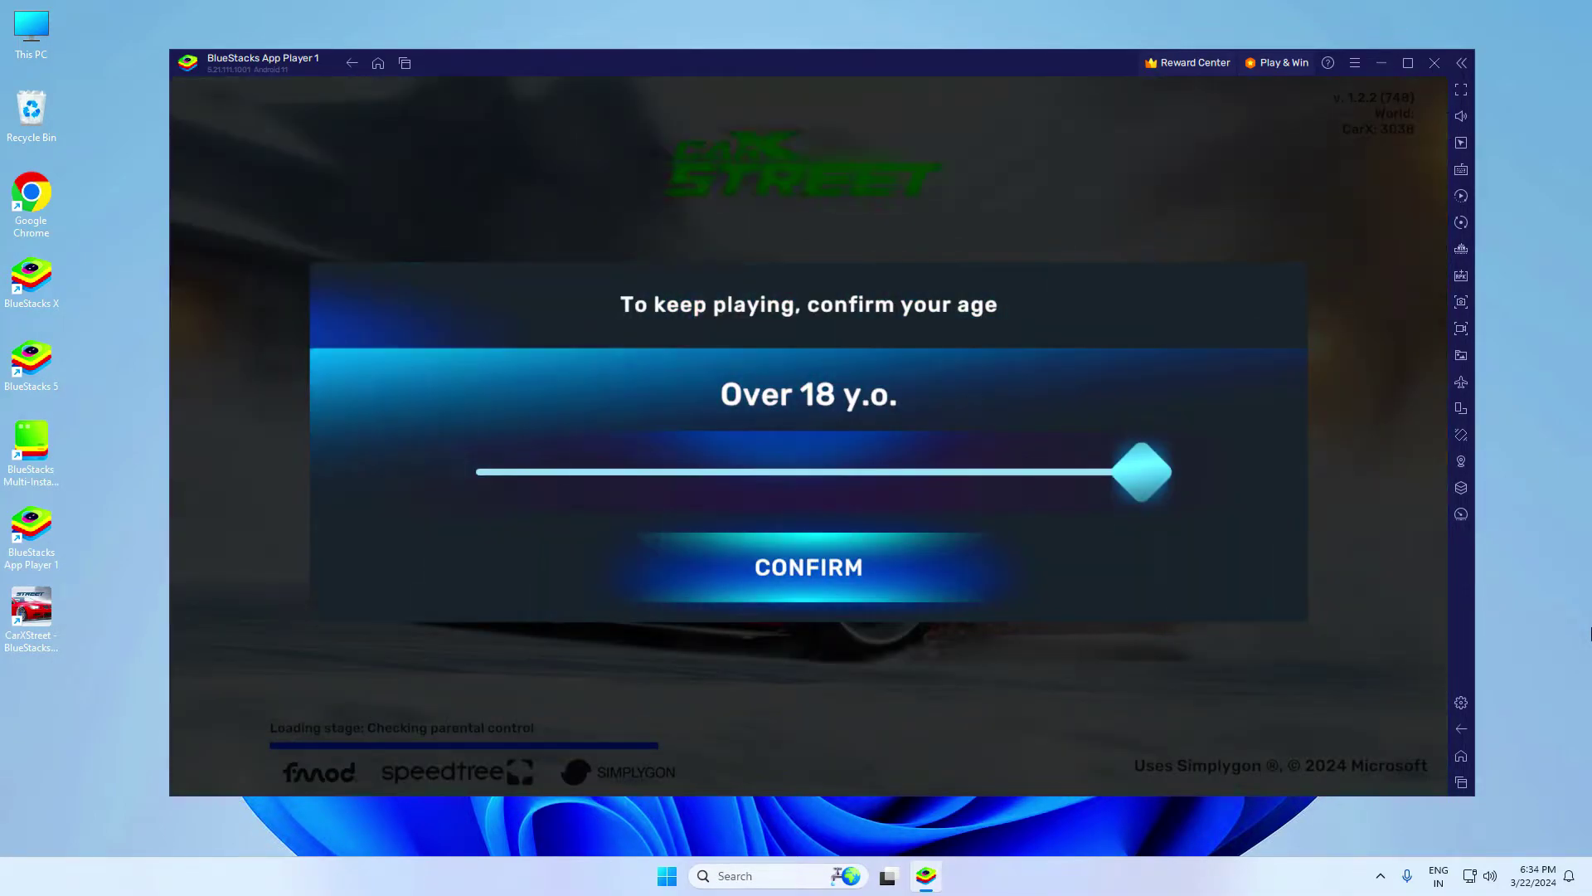
click(779, 547)
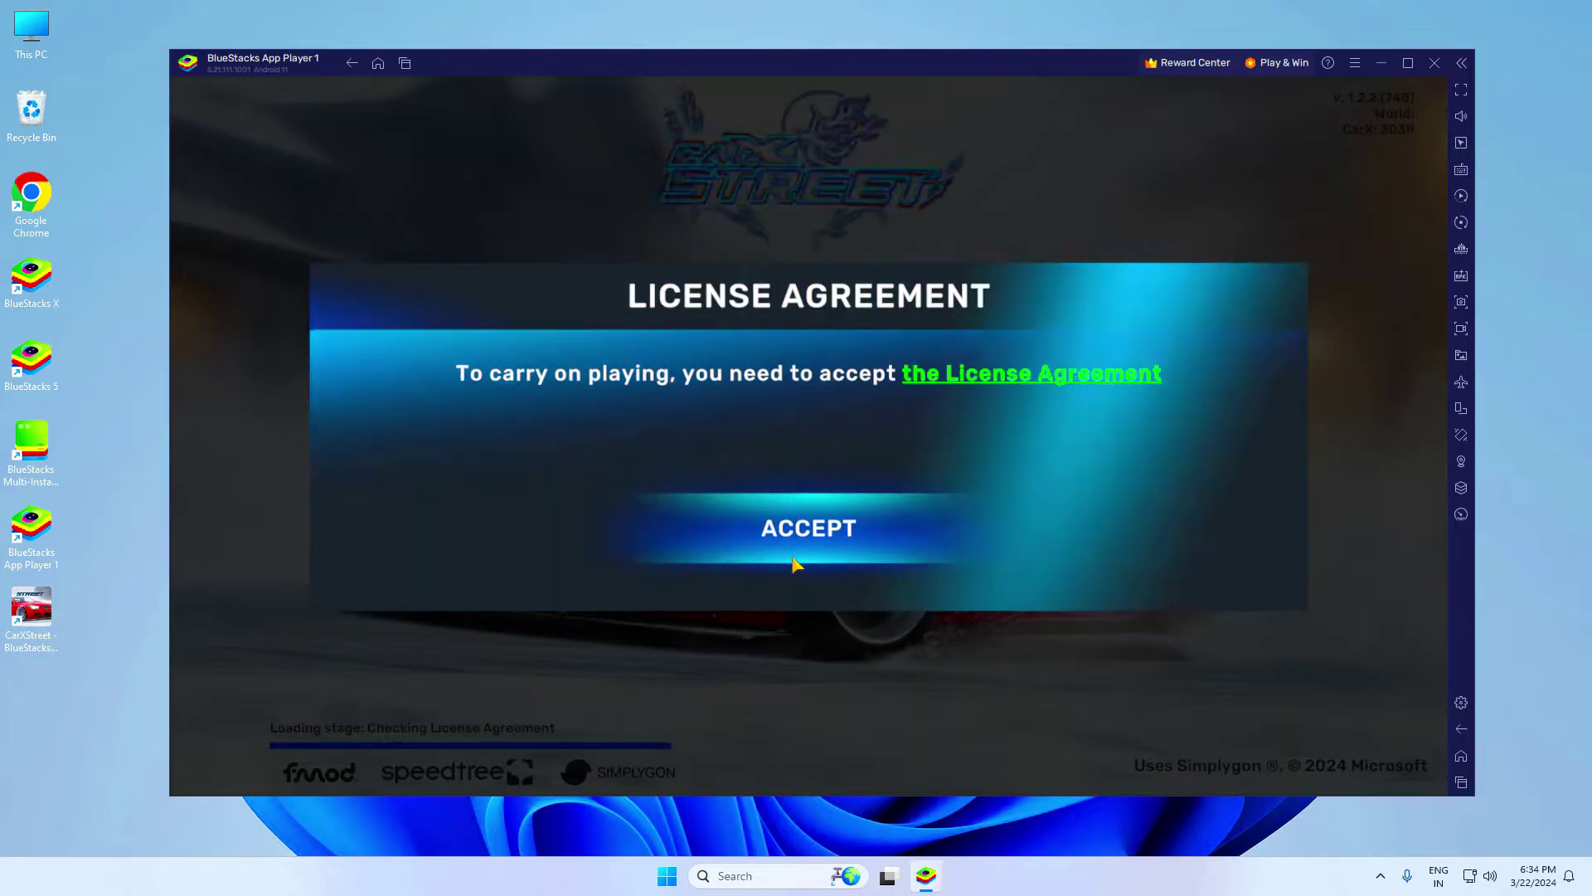
click(917, 527)
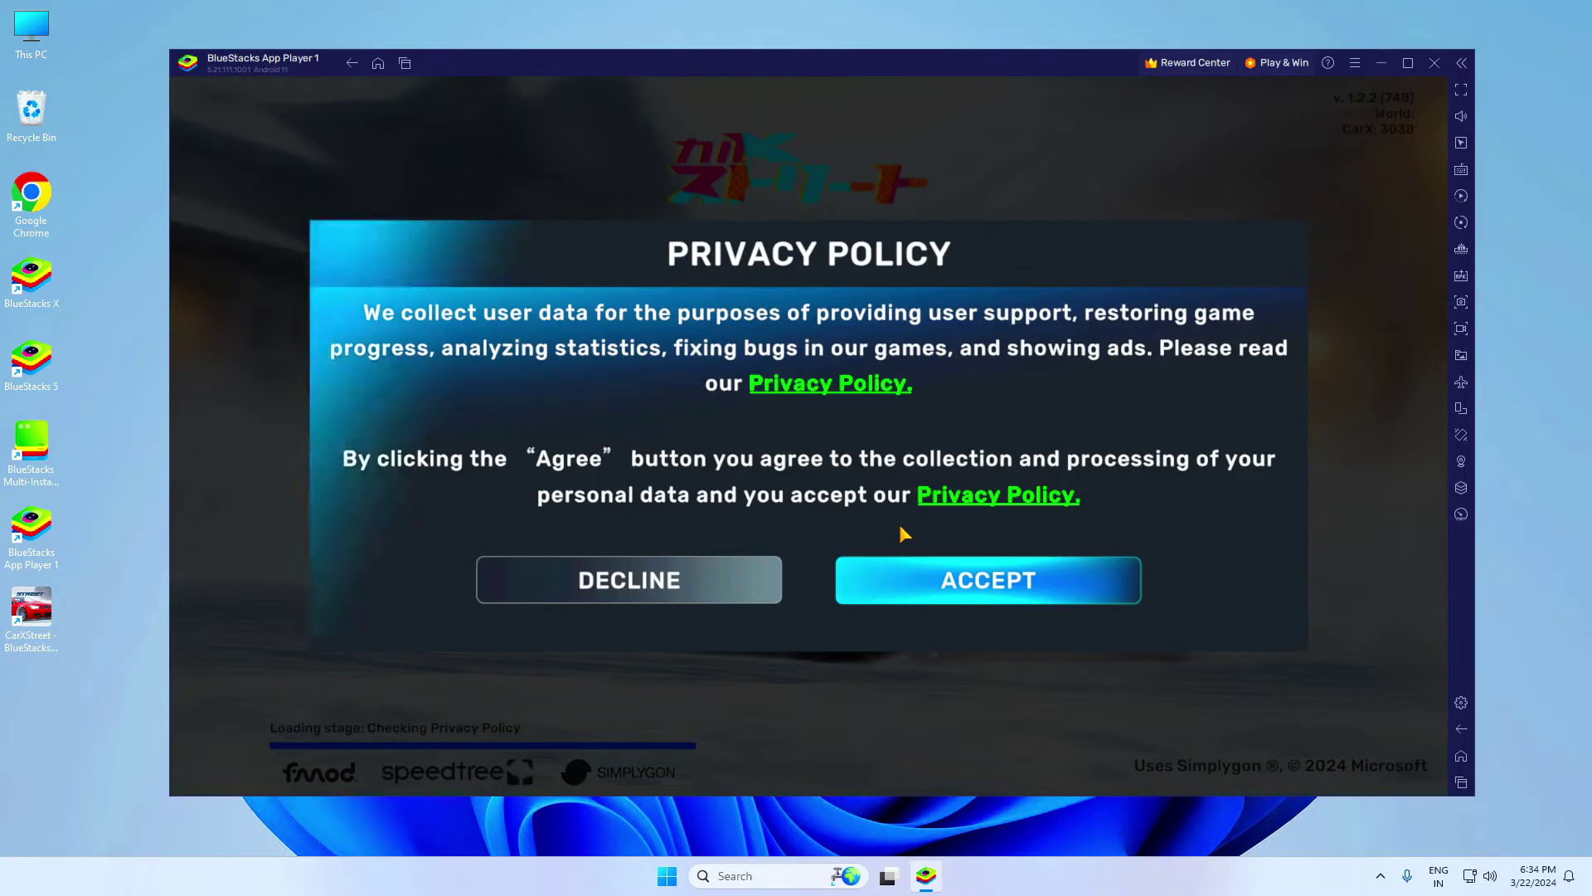
click(1028, 605)
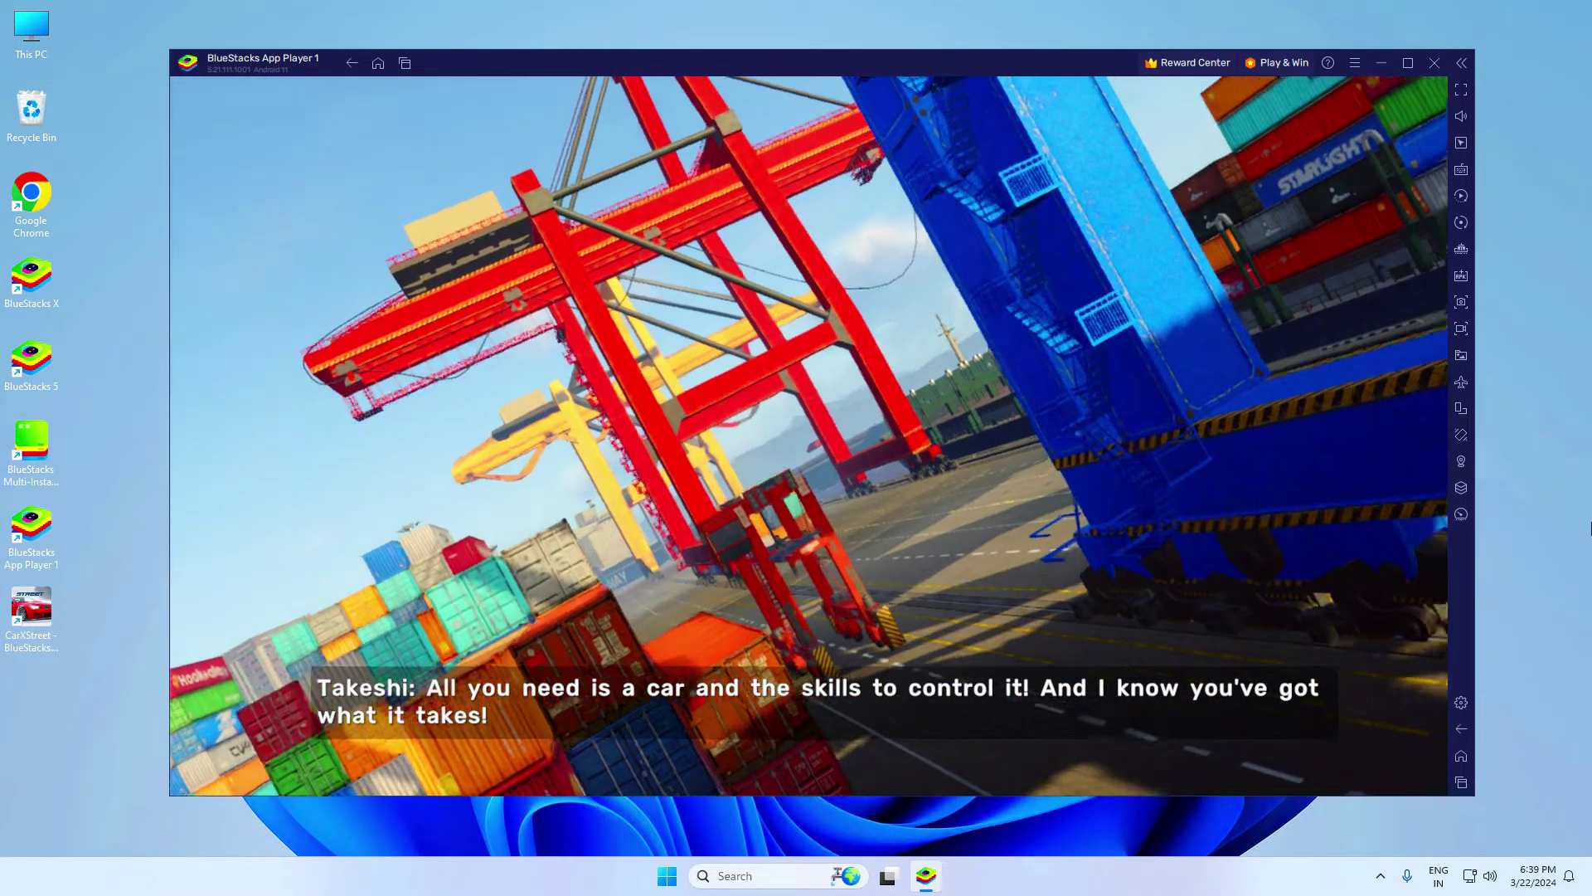
Step: Show the game in full screen, dismiss the welcome message and drive the pickup forward
key(F11)
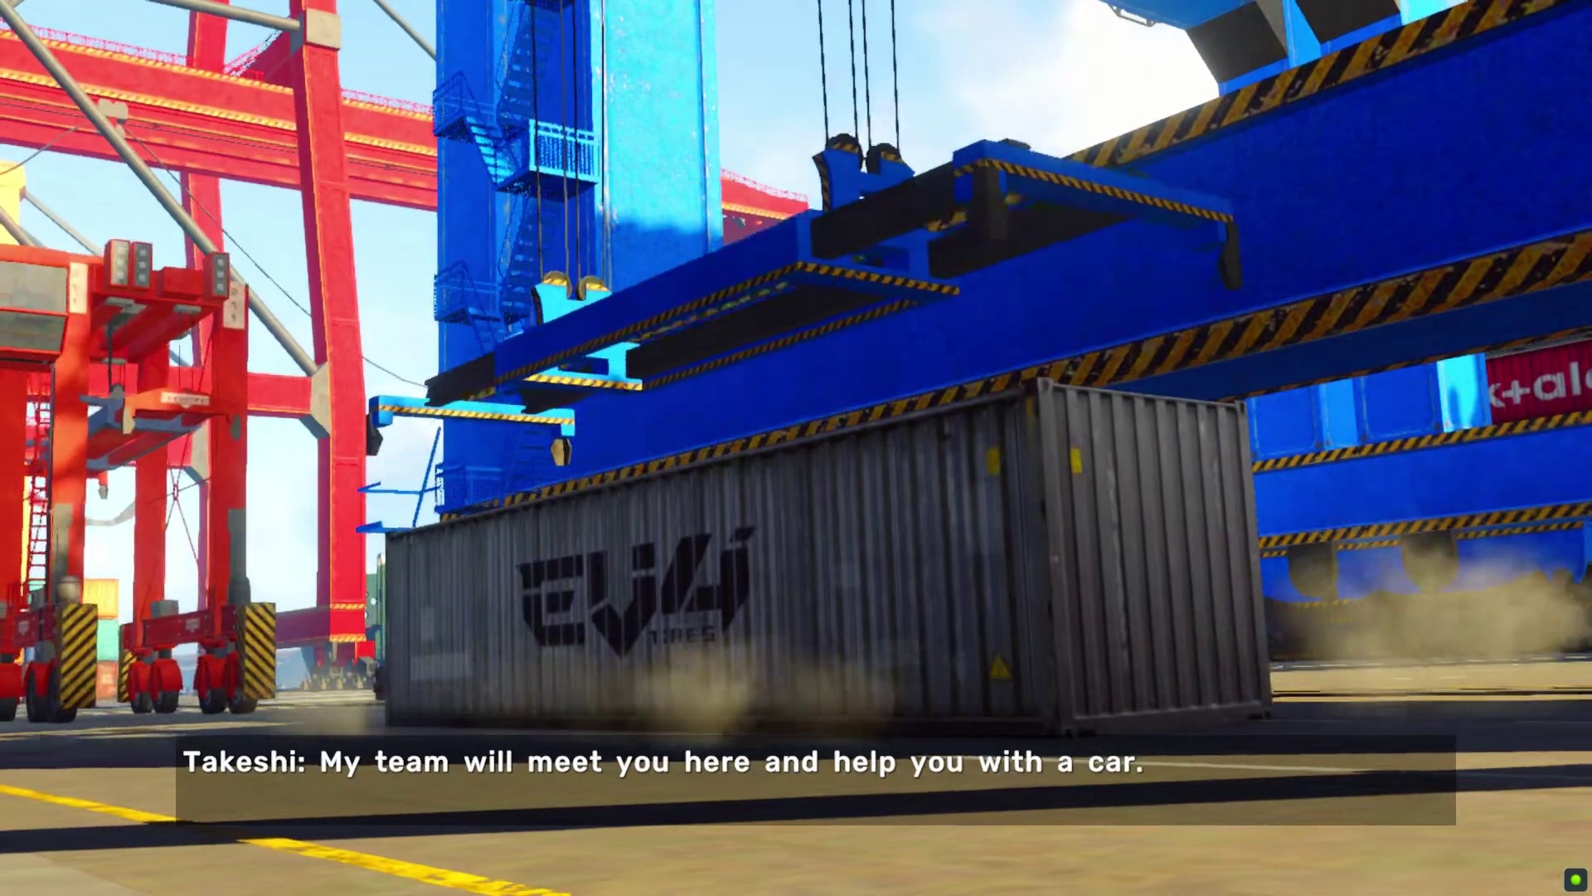
key(F11)
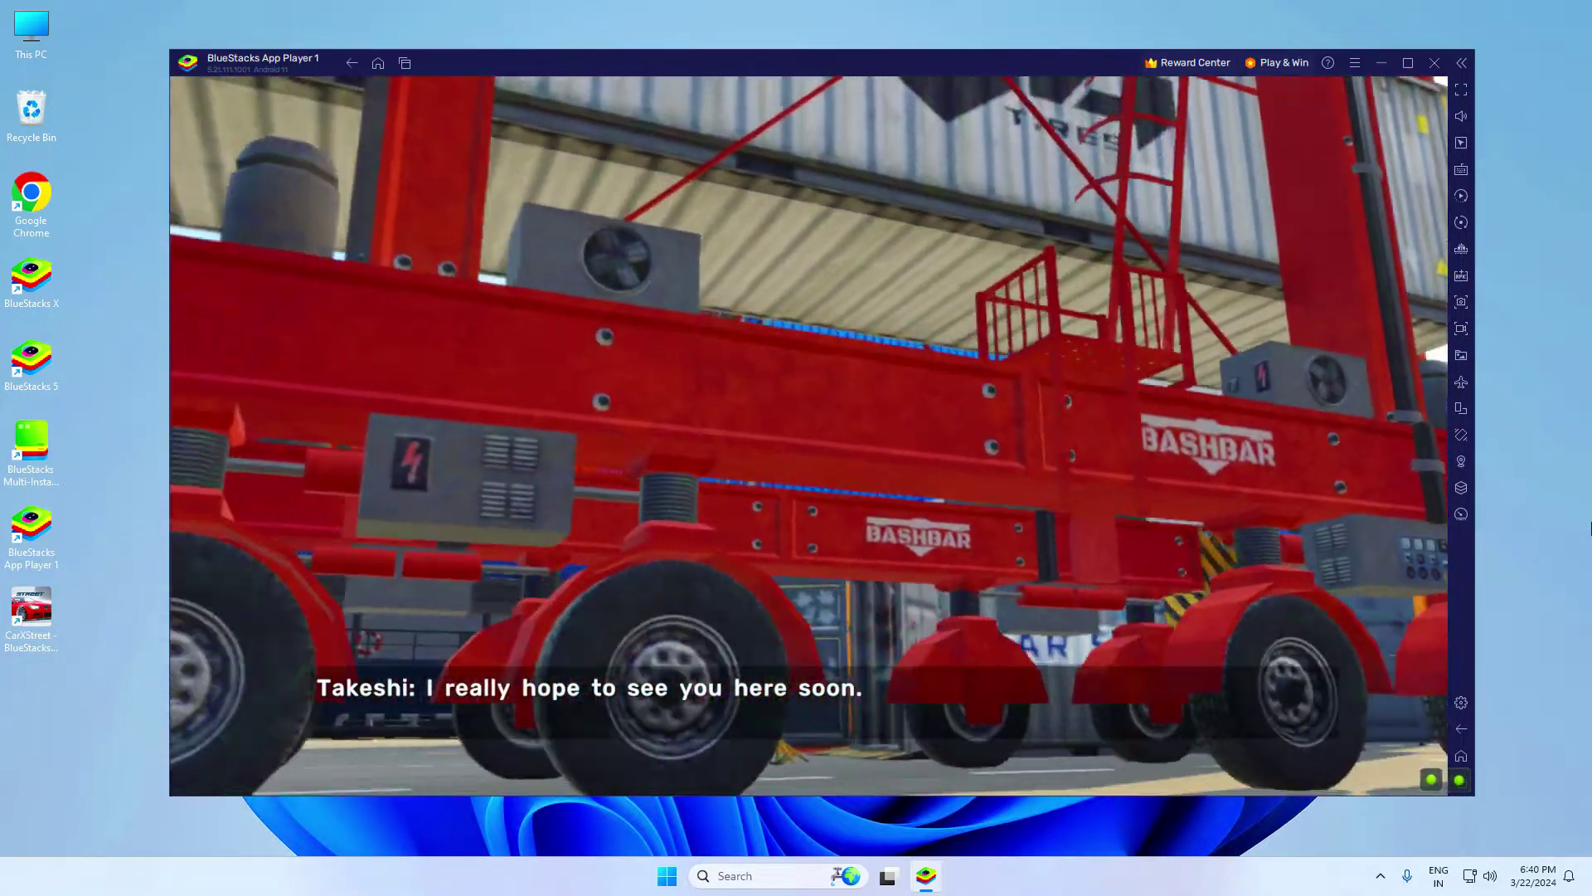
key(F11)
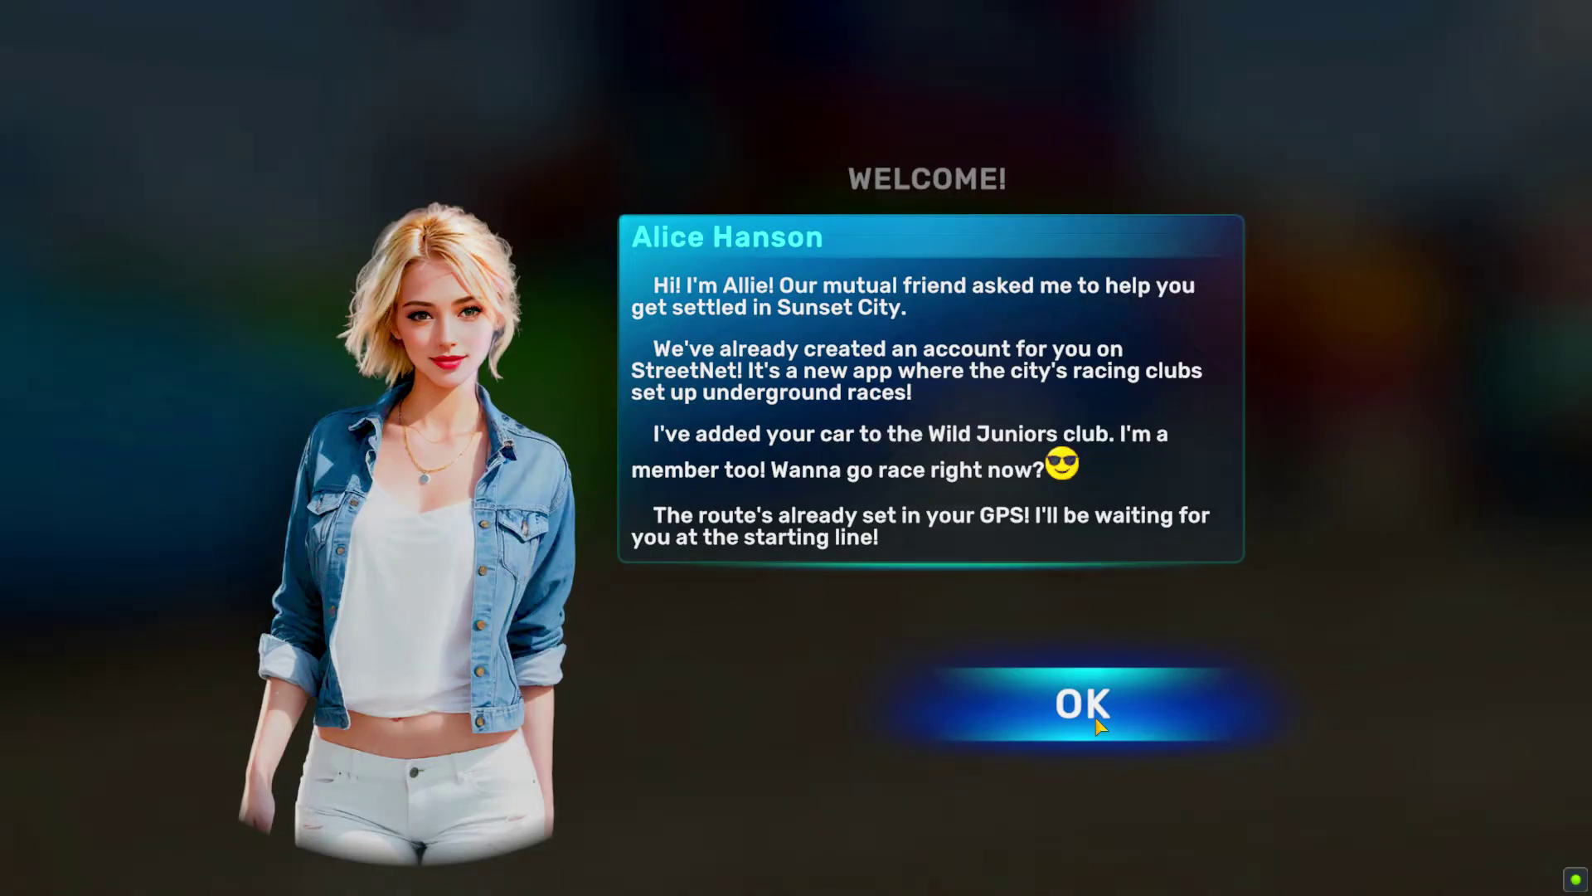
click(1098, 720)
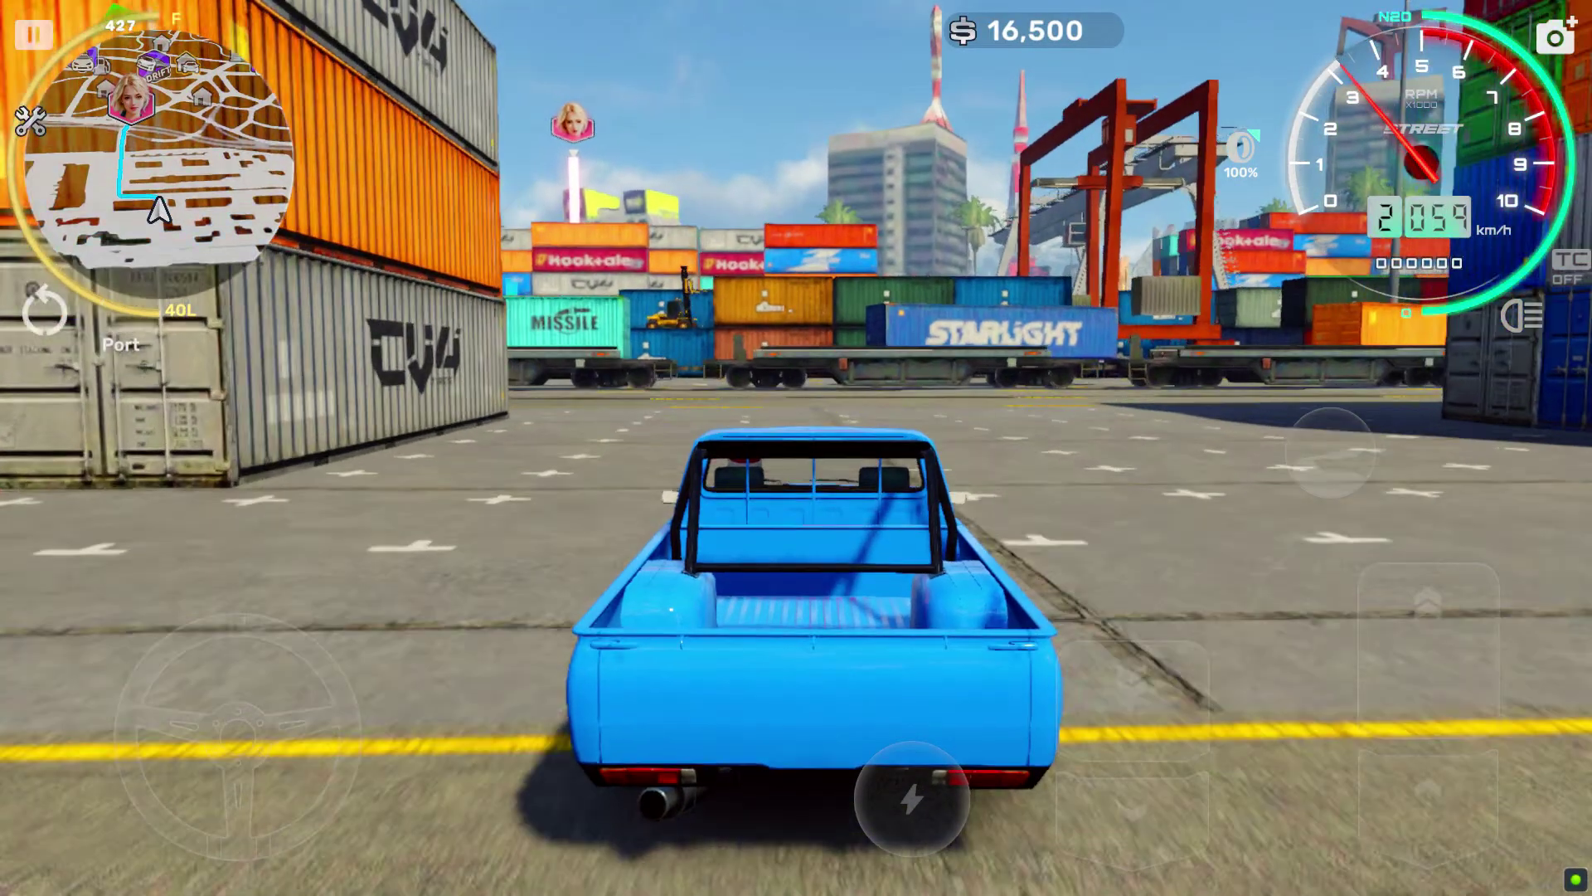
key(Up)
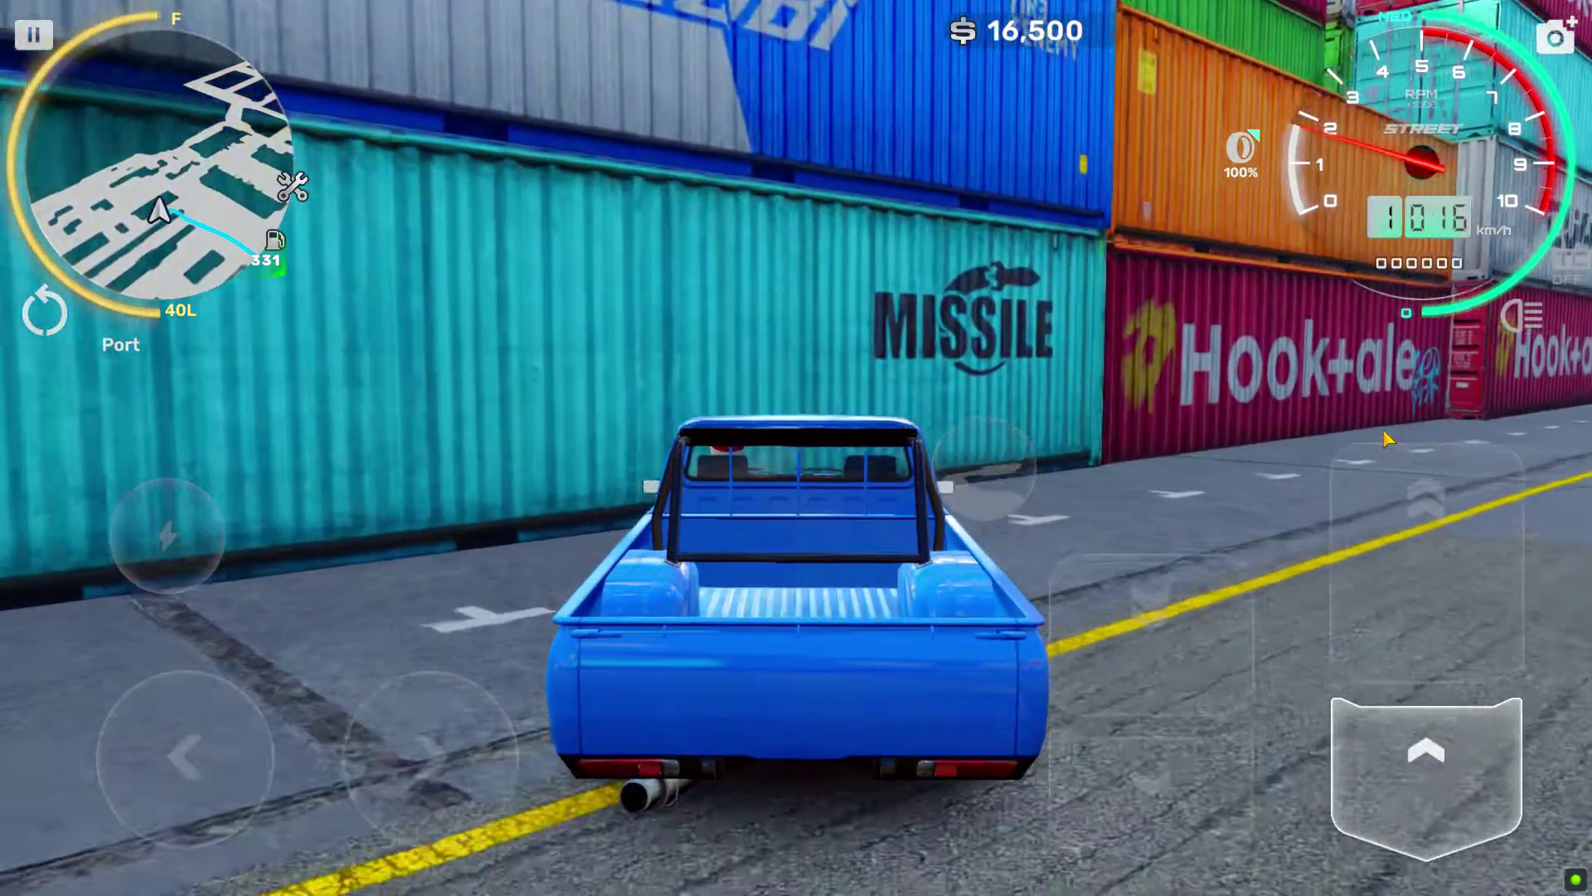
Step: Leave full screen and, in the controls editor, map A to steer left, D to steer right and W to accelerate
key(F11)
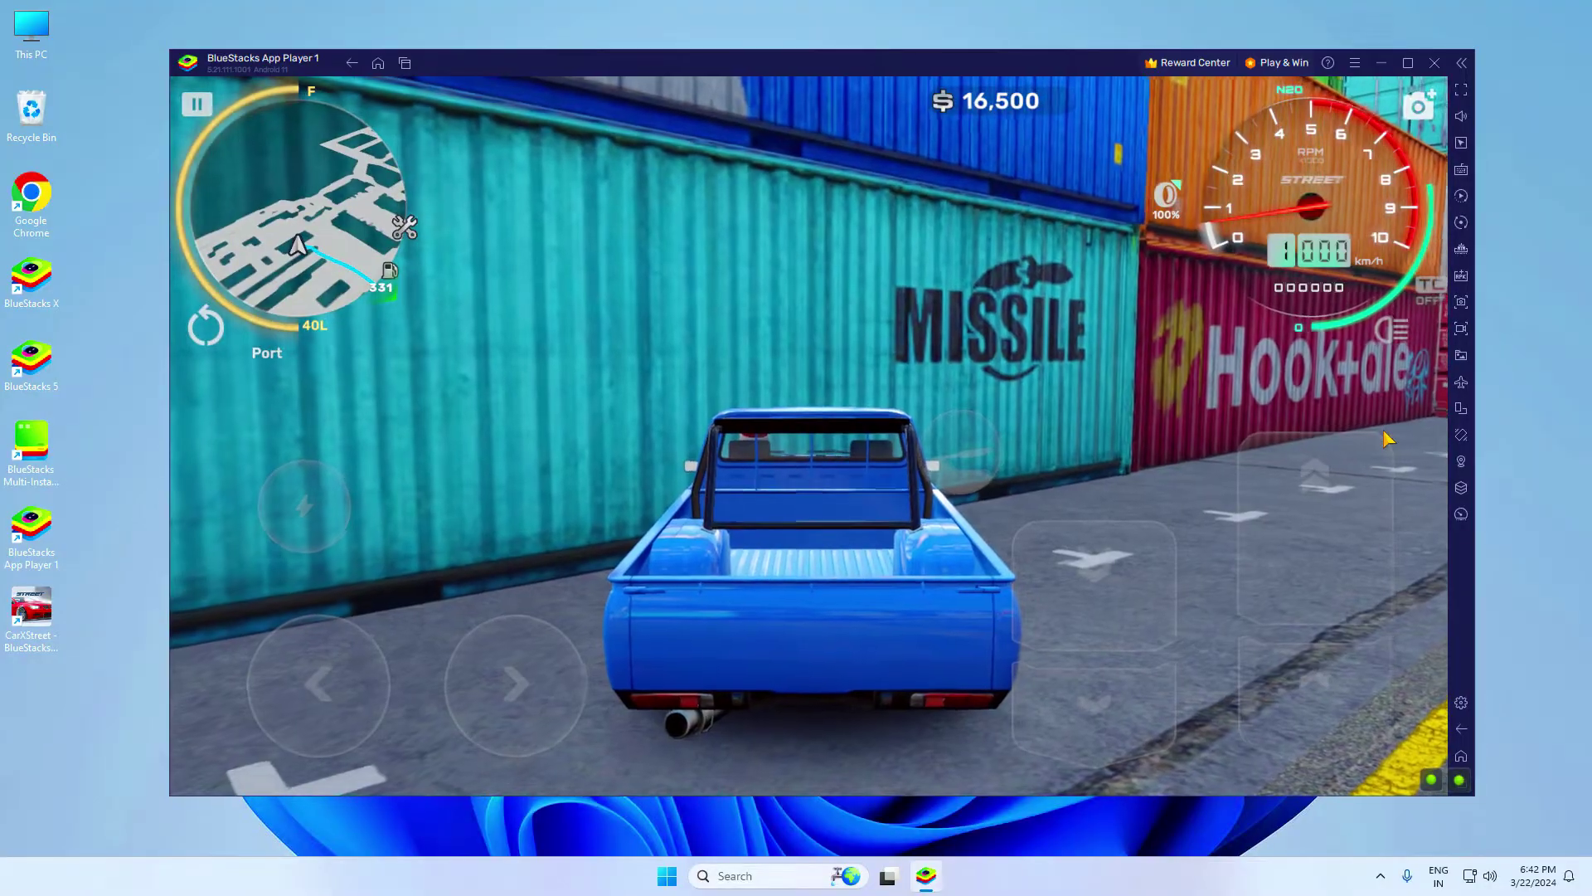
mouse_move(1461, 169)
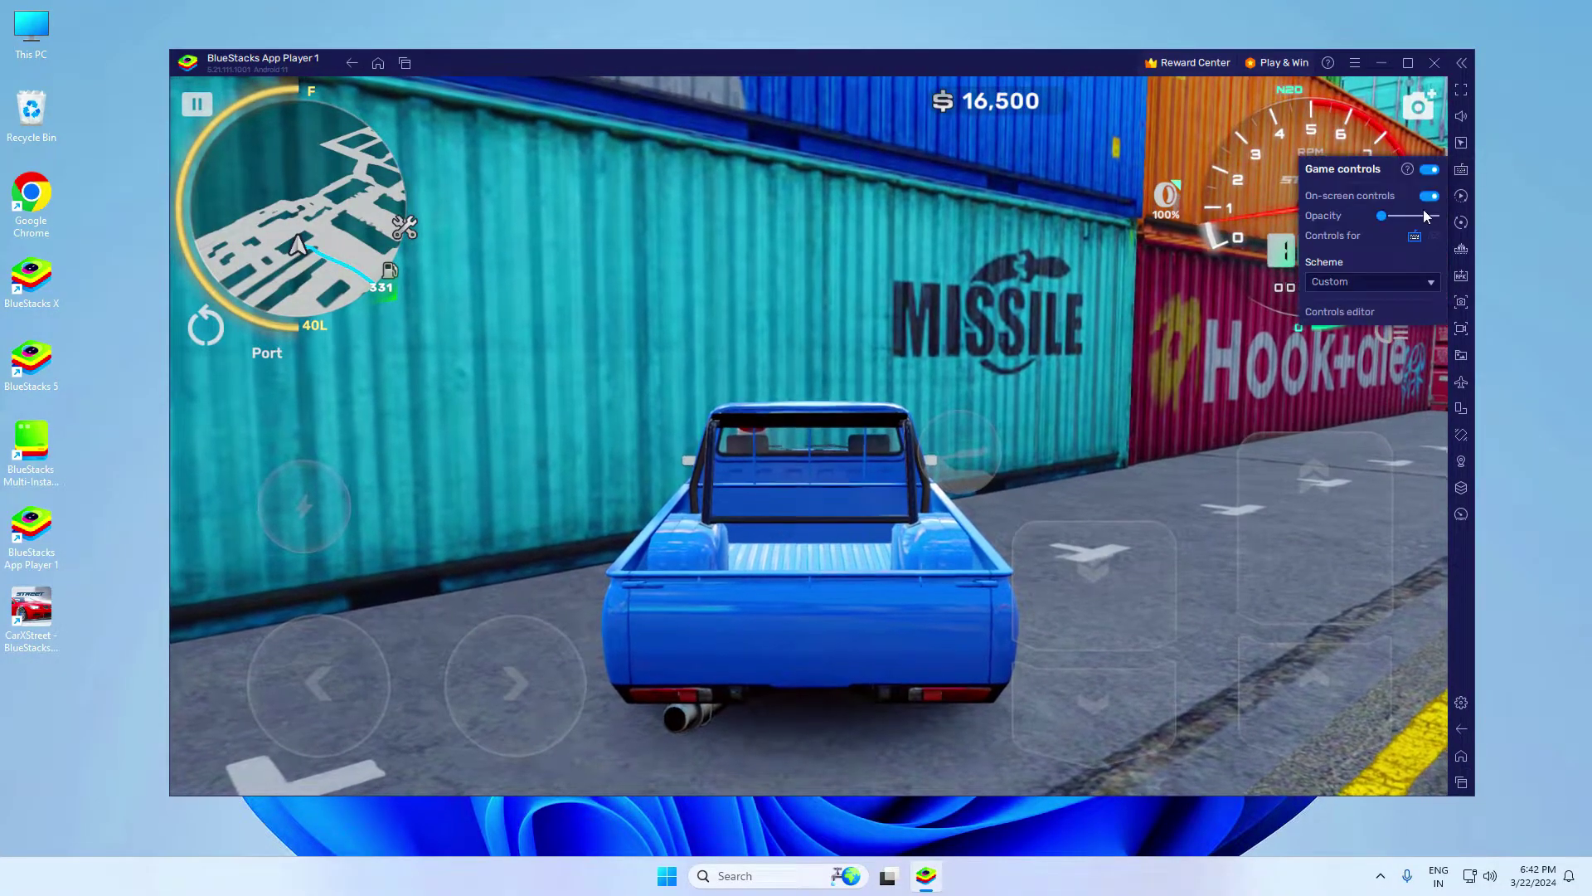
click(1340, 311)
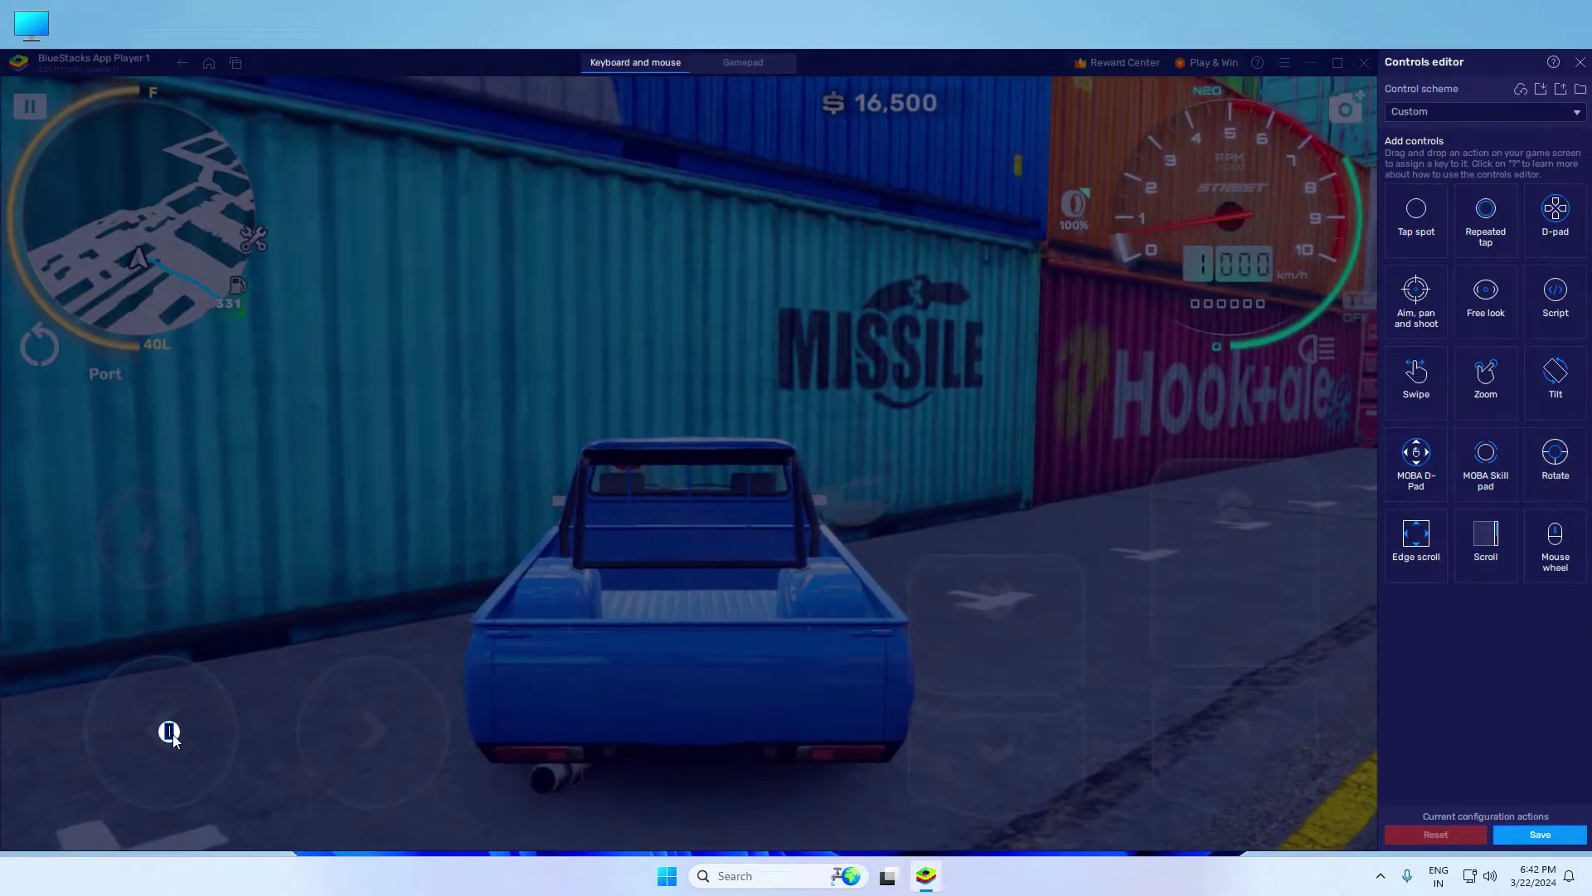
click(368, 733)
key(d)
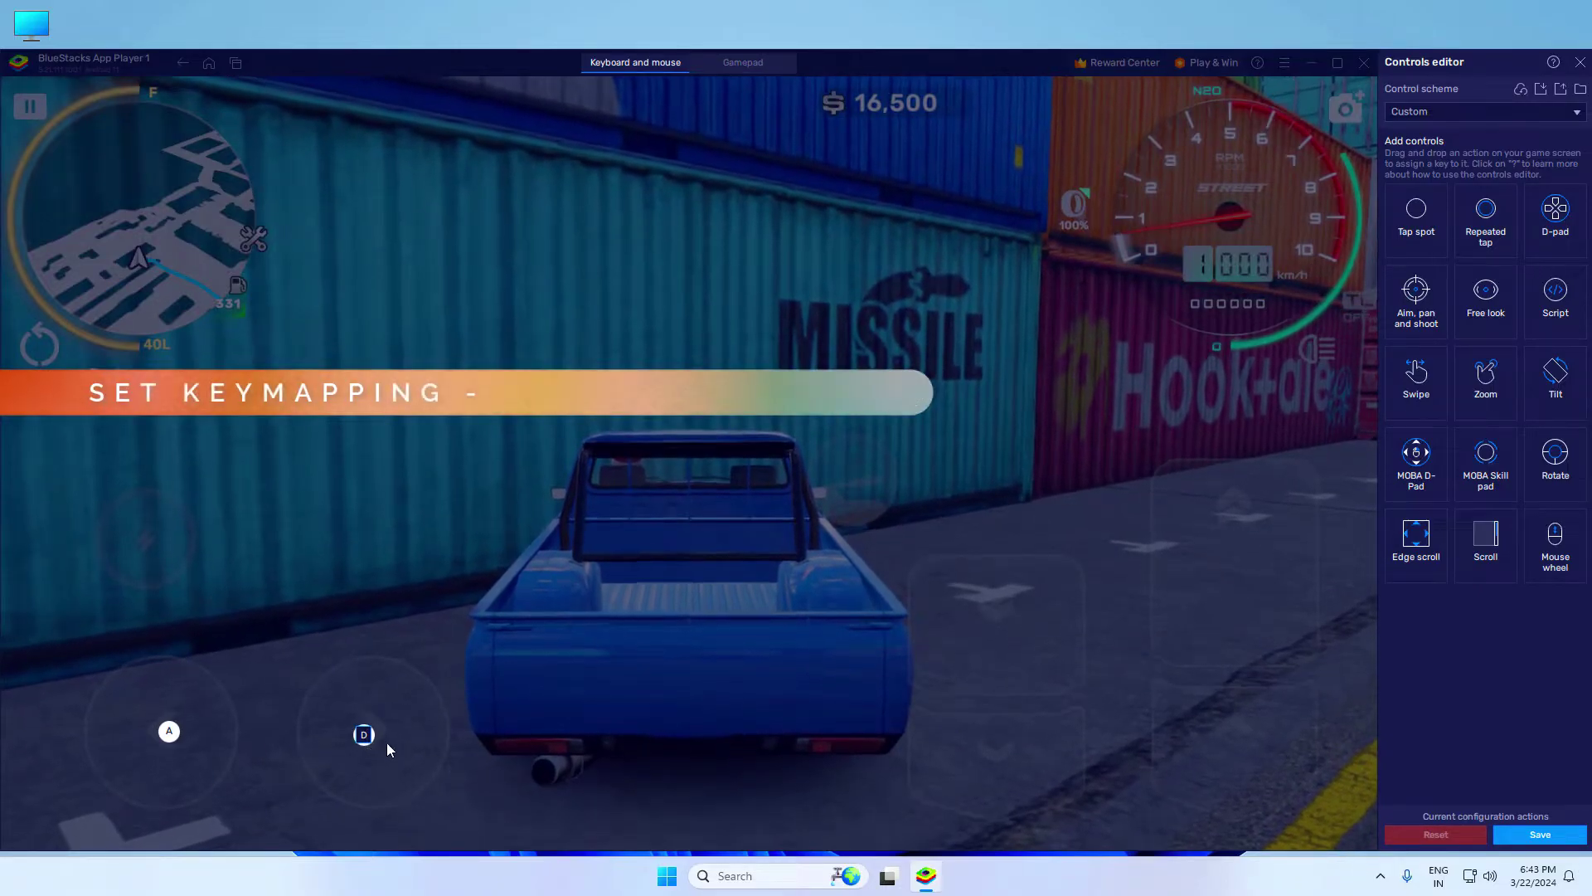
click(1252, 566)
key(w)
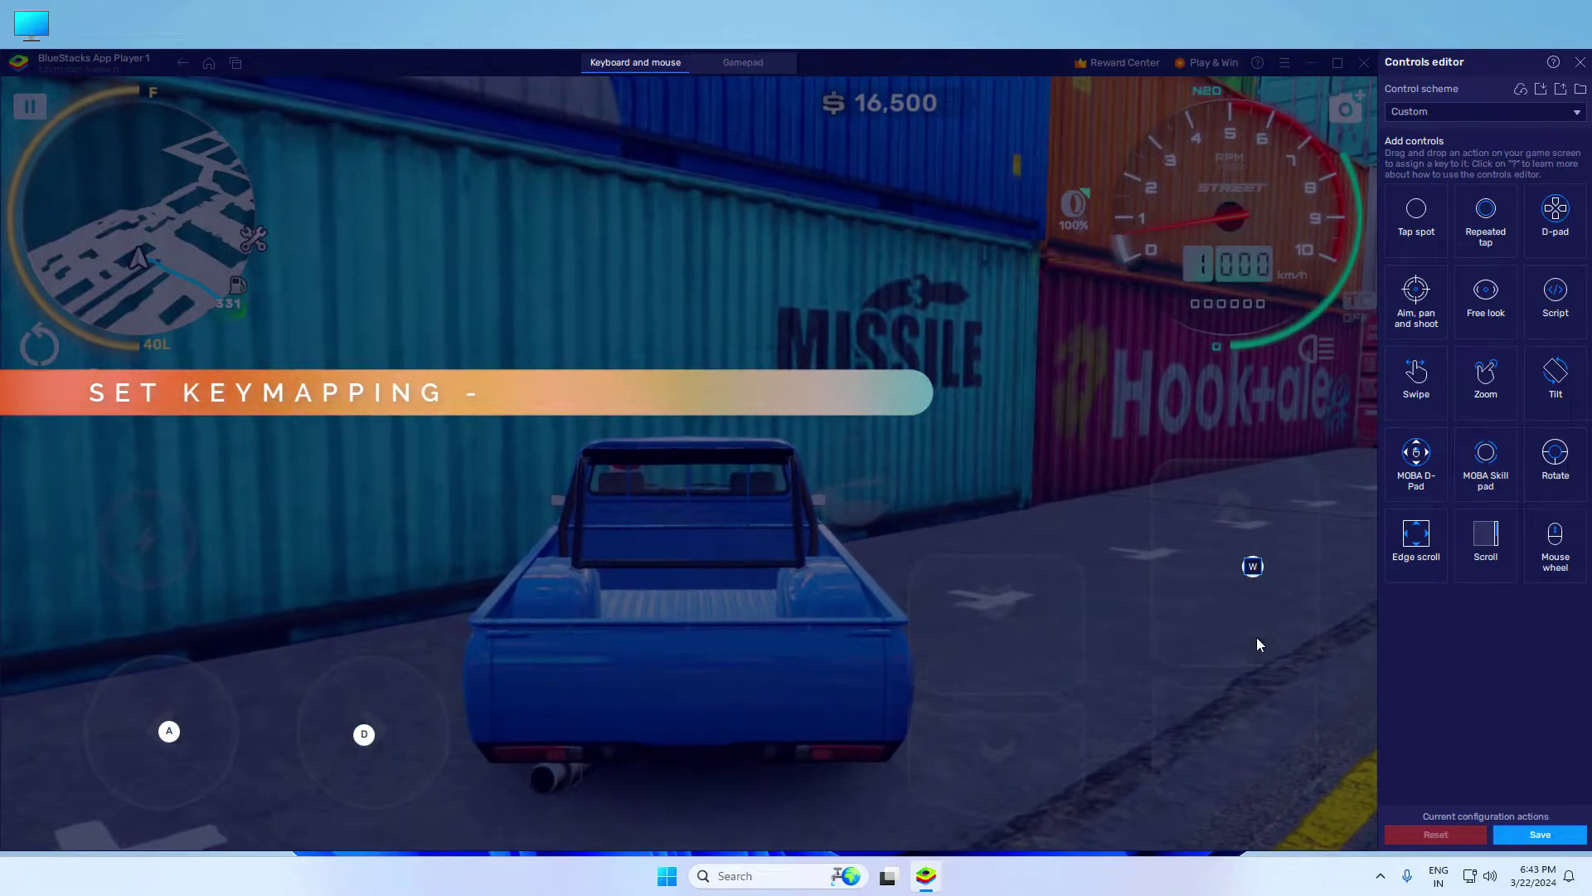